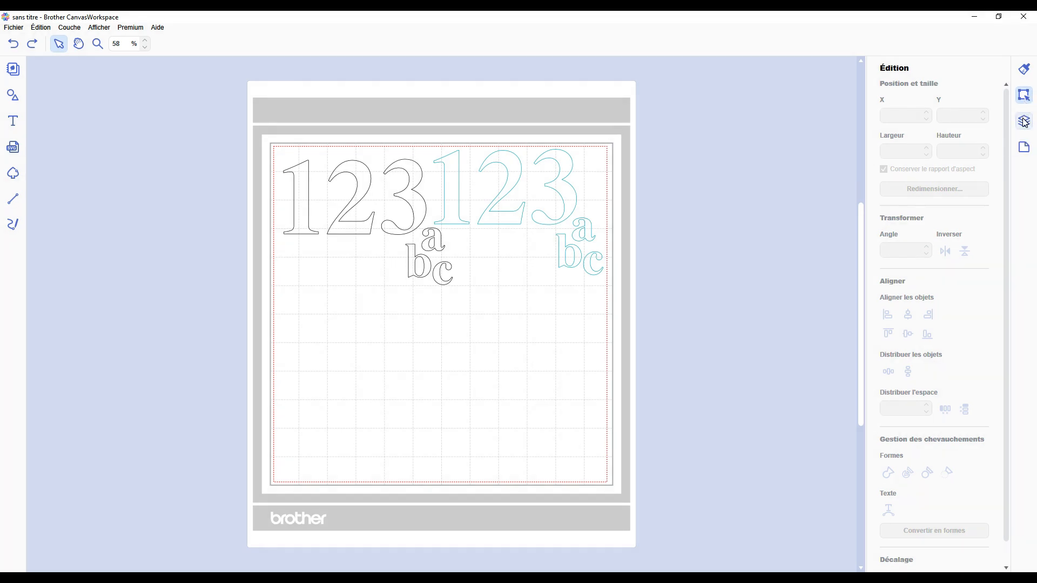
Step: Show the layer list and select all the turquoise text objects on the mat to check their operation
click(1025, 122)
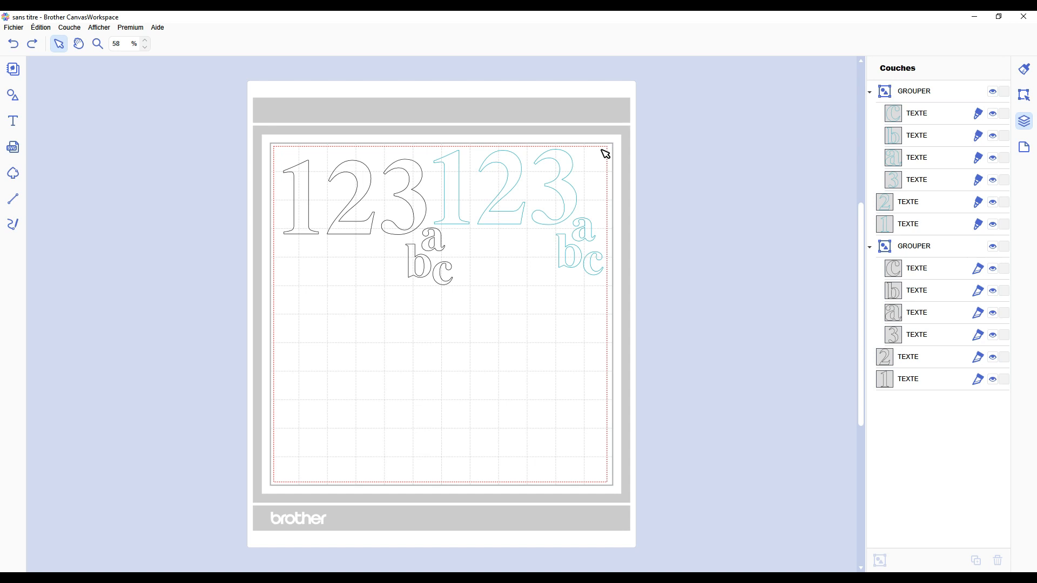
click(13, 27)
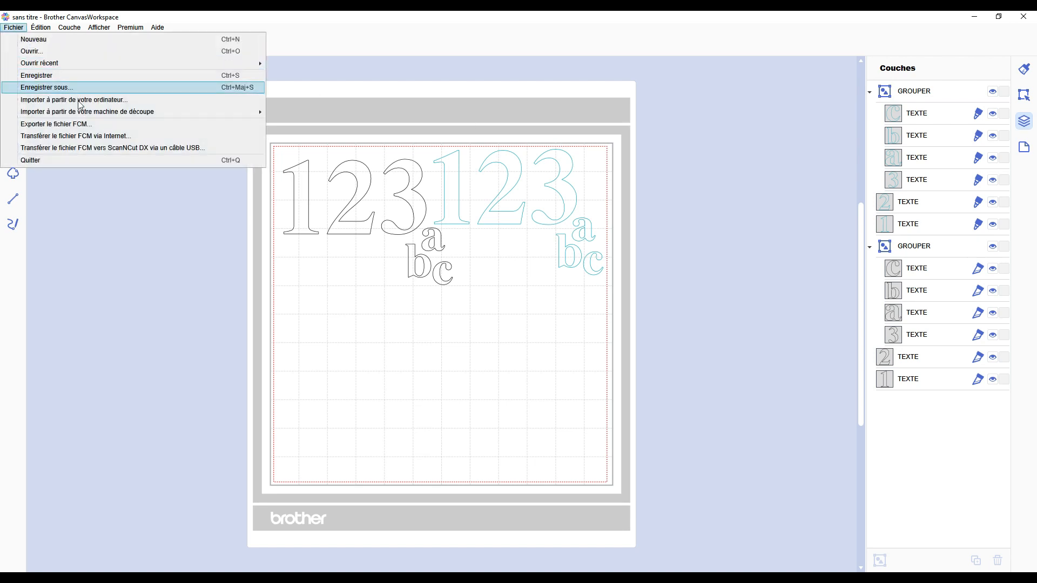
click(379, 300)
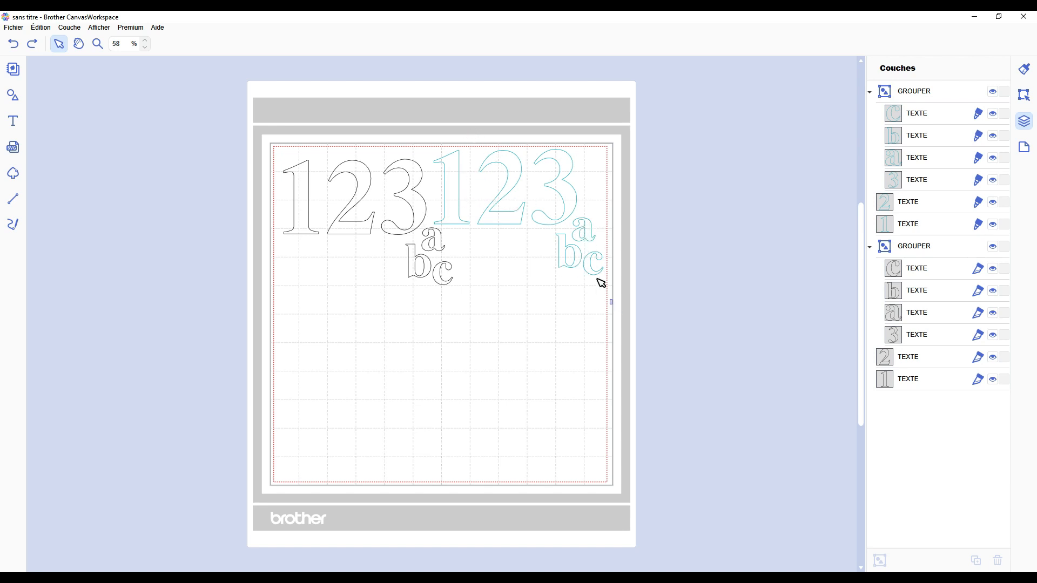
drag(607, 300, 465, 185)
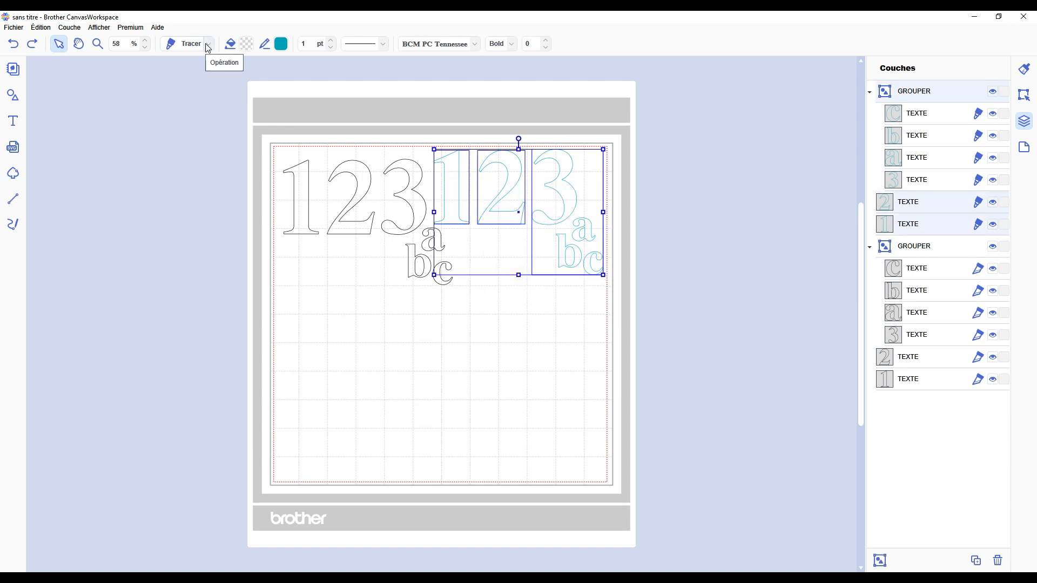
click(373, 326)
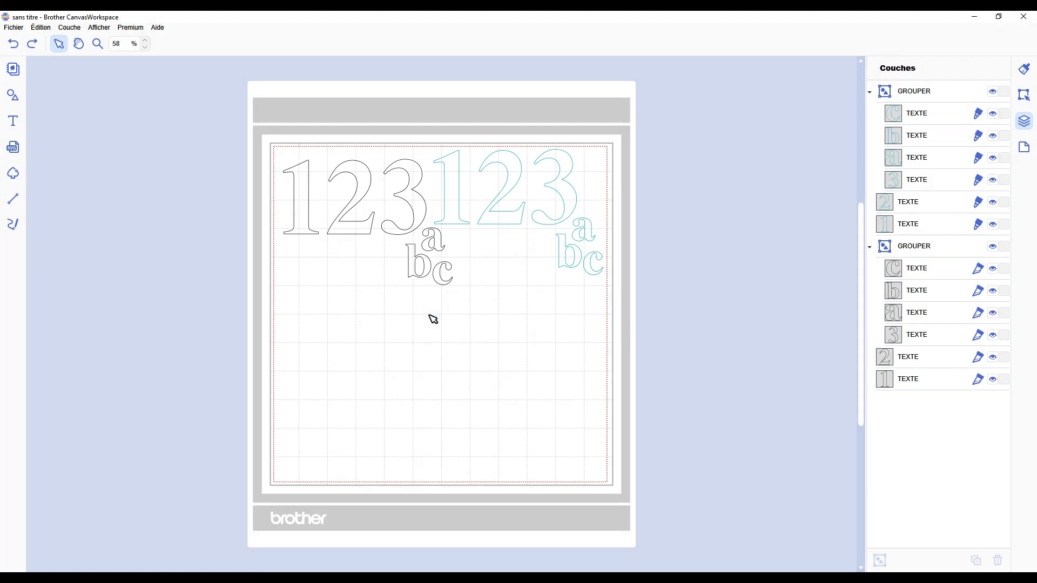
Step: Select the black 1, the black 2 and the black 3abc group on the mat one after another, leaving nothing selected
click(301, 213)
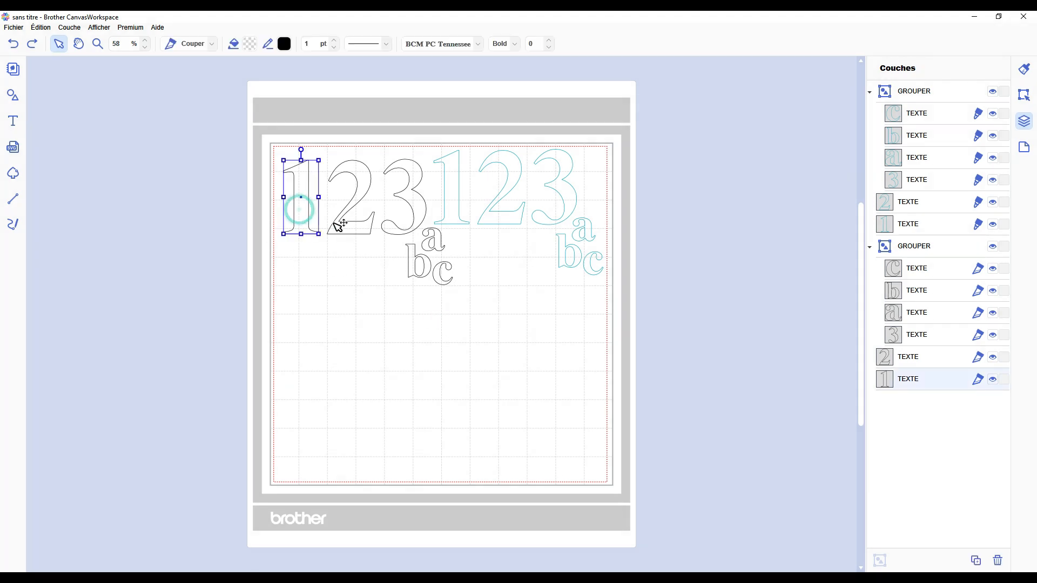
click(334, 223)
click(416, 190)
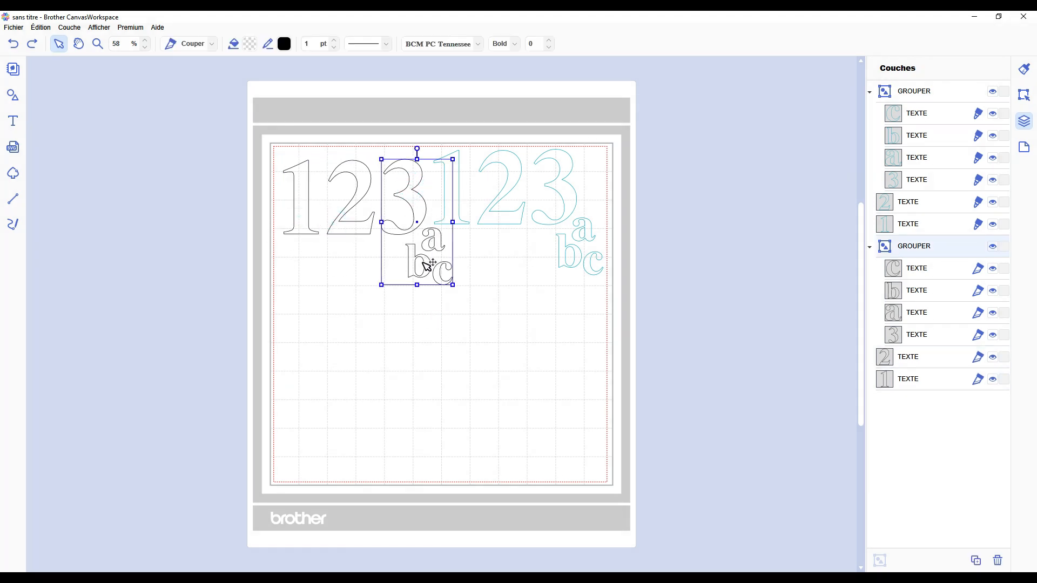
click(452, 317)
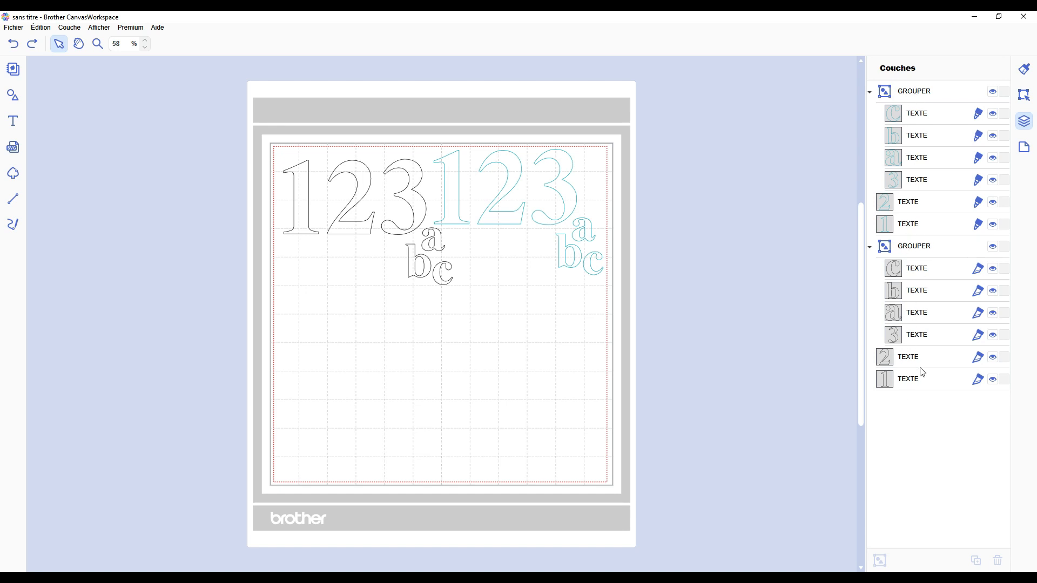
Step: Collapse the black group and the turquoise group in the layer list
click(869, 246)
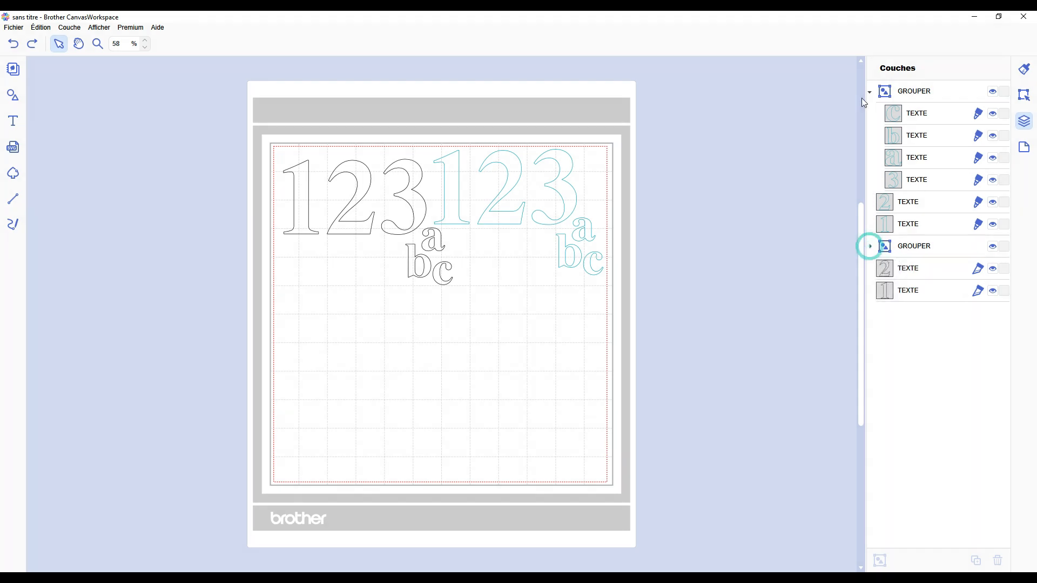
click(870, 90)
click(903, 273)
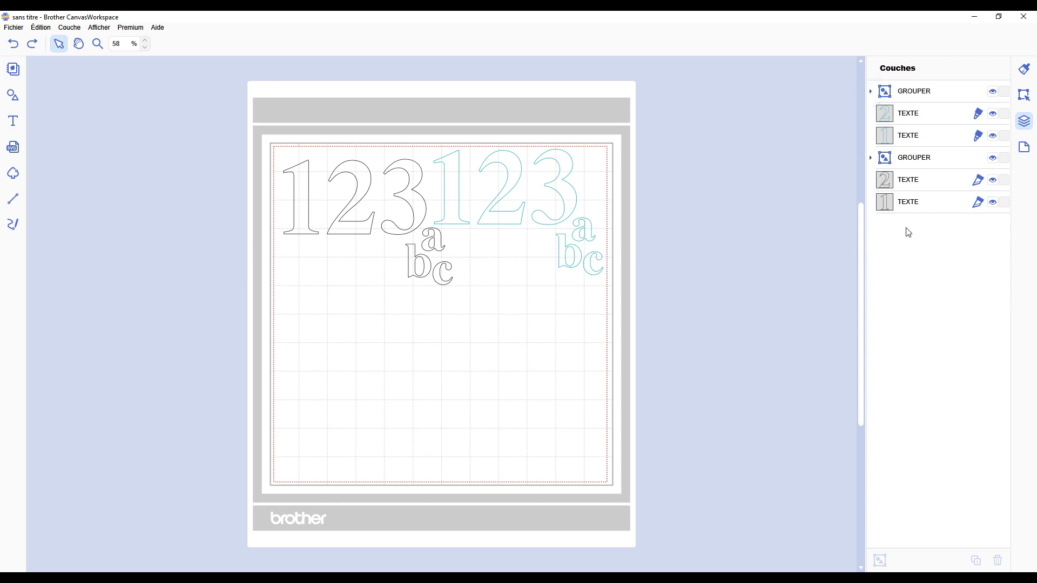
Step: Compare the layer order with the mat by selecting the black 1, black 2 and turquoise group layers in turn
click(922, 207)
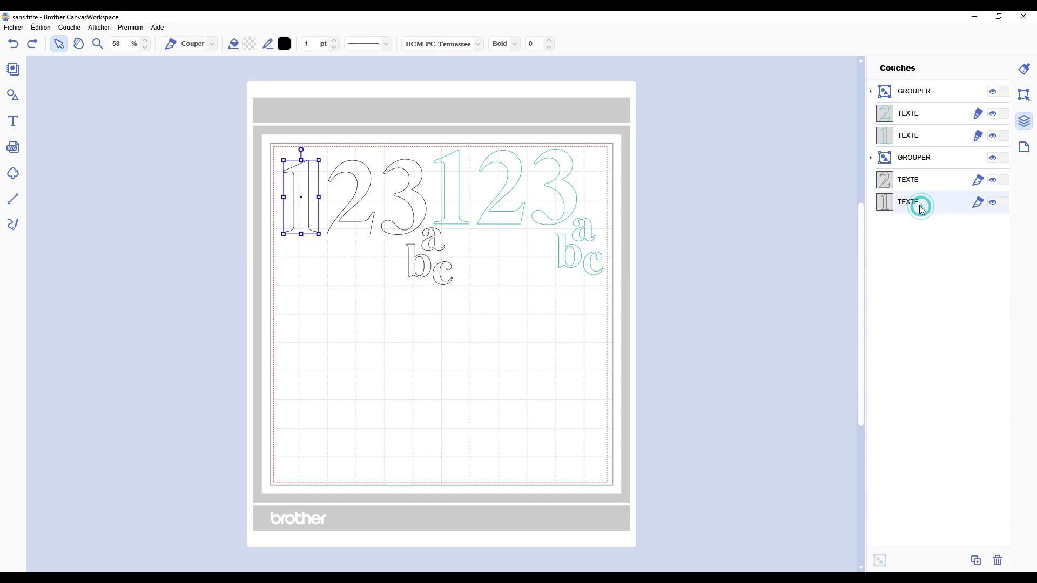
click(917, 94)
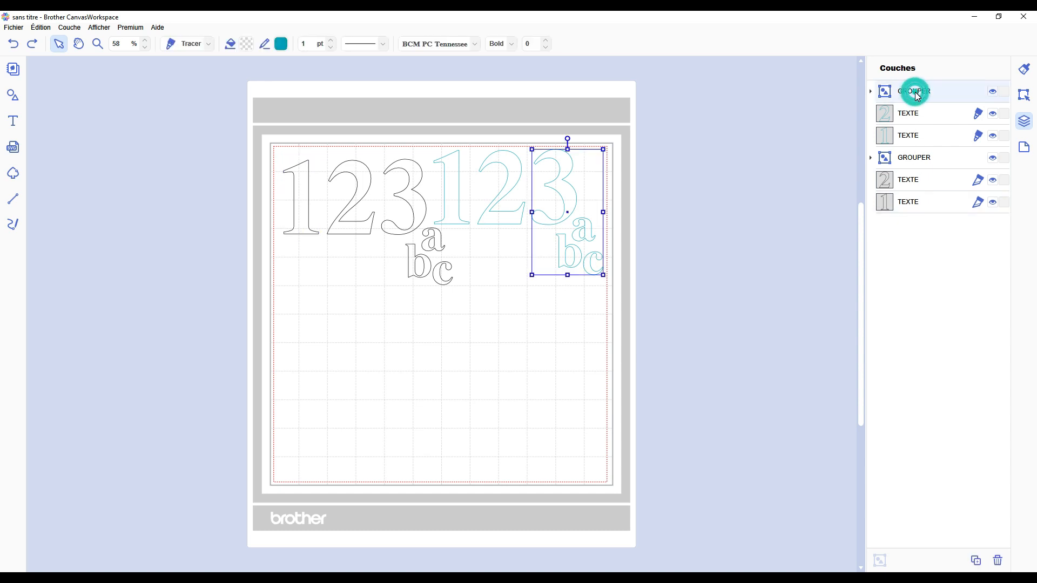
click(910, 204)
click(901, 182)
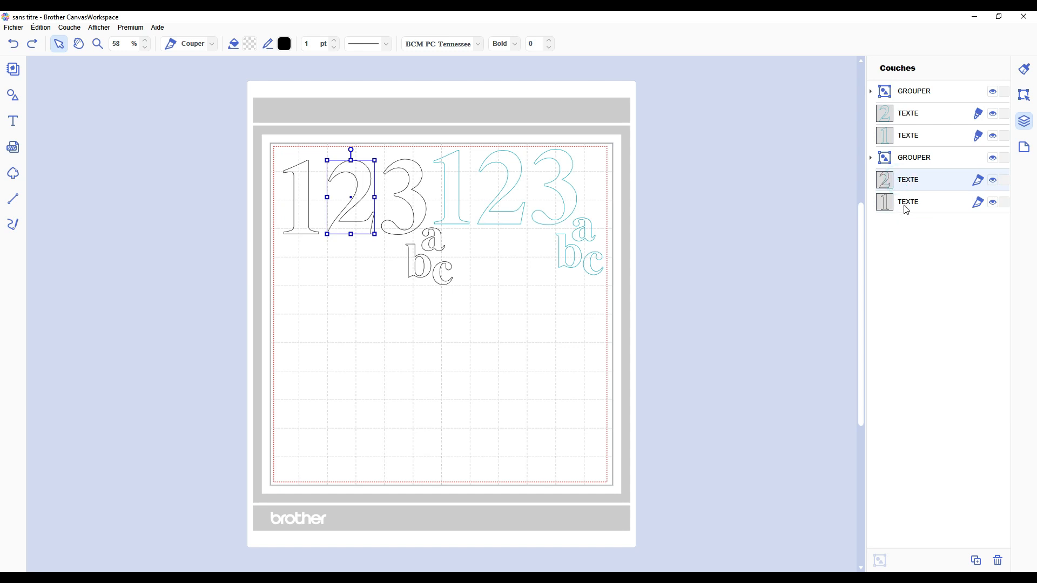
click(902, 202)
click(904, 177)
click(909, 203)
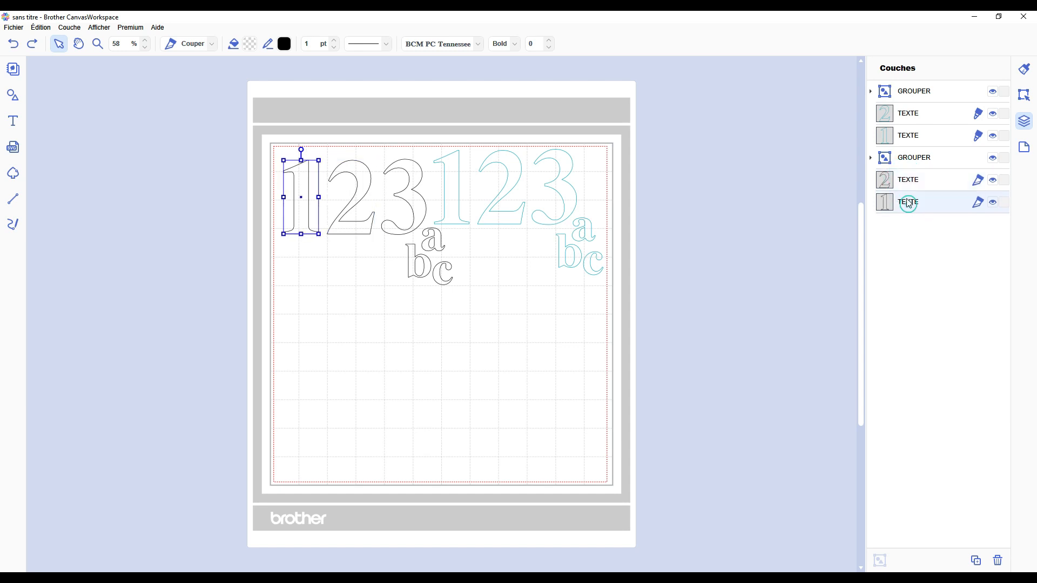
Step: Expand both groups in the layer list and inspect the black 3 layer and the turquoise group
click(870, 157)
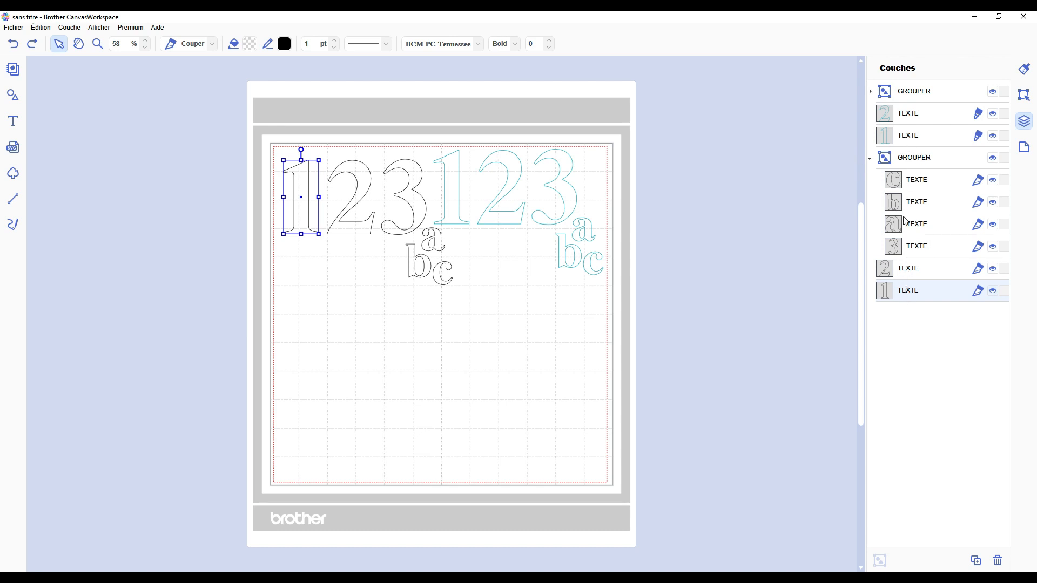
click(915, 254)
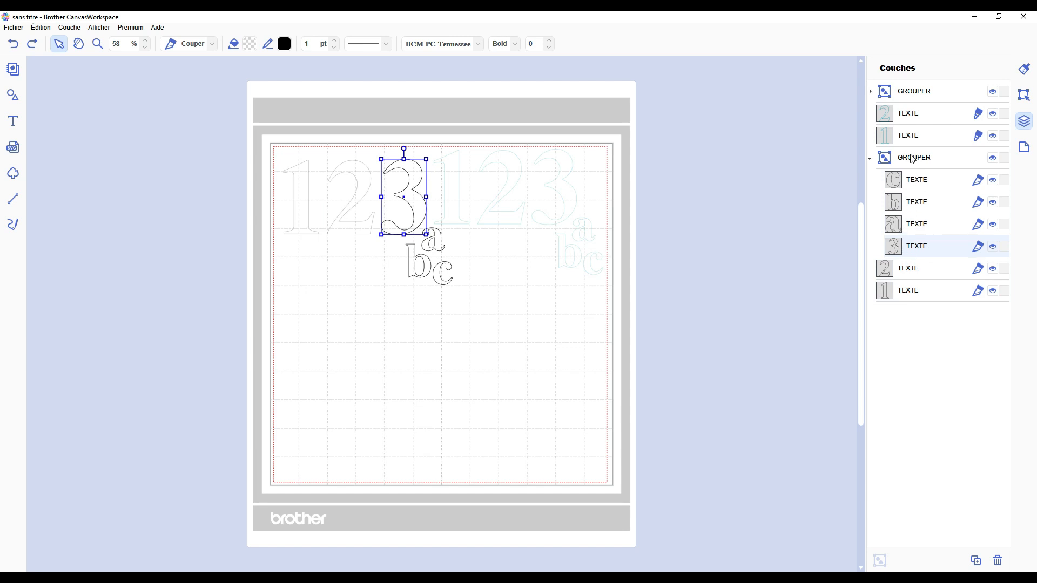
click(898, 91)
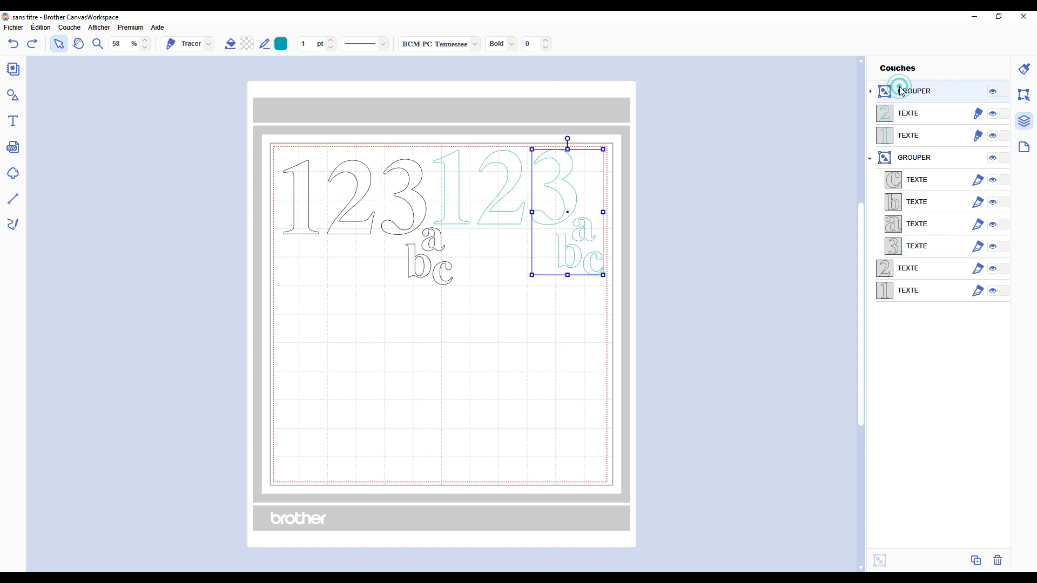
click(870, 92)
click(829, 175)
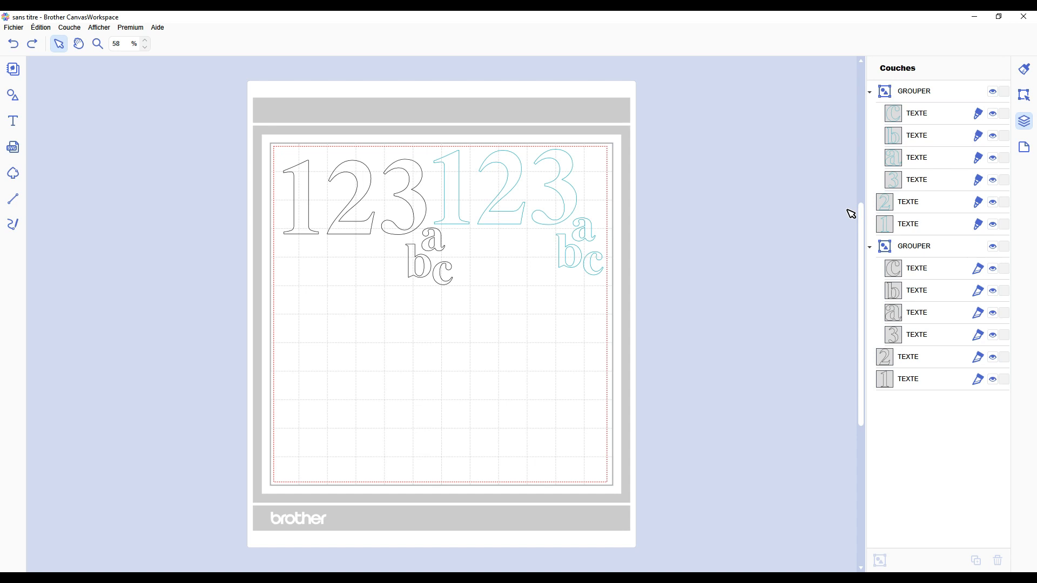
Step: Go through the black layers from the lowest upward, selecting 1, 2, 3, a, b and c in turn
click(909, 381)
click(907, 354)
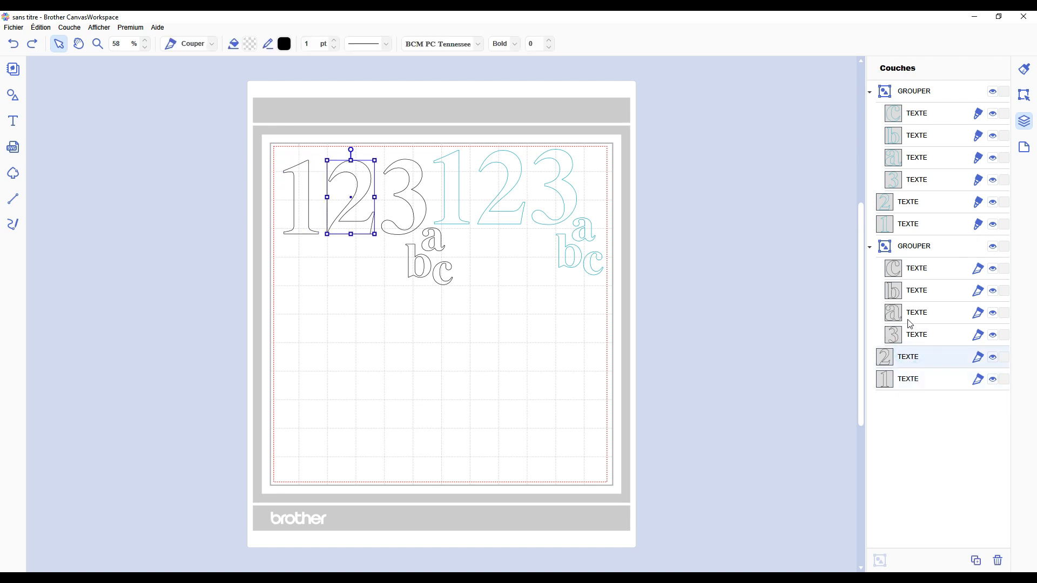
click(912, 335)
click(913, 312)
click(915, 290)
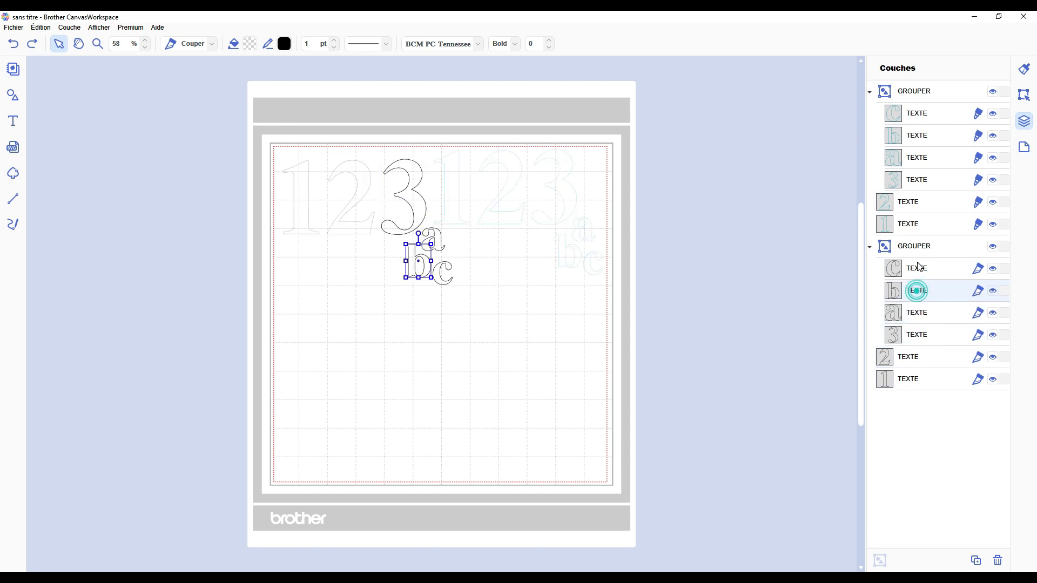
click(918, 267)
Step: Go through the turquoise layers upward, selecting 1, 2 and the grouped 3, and clear the selection
click(919, 226)
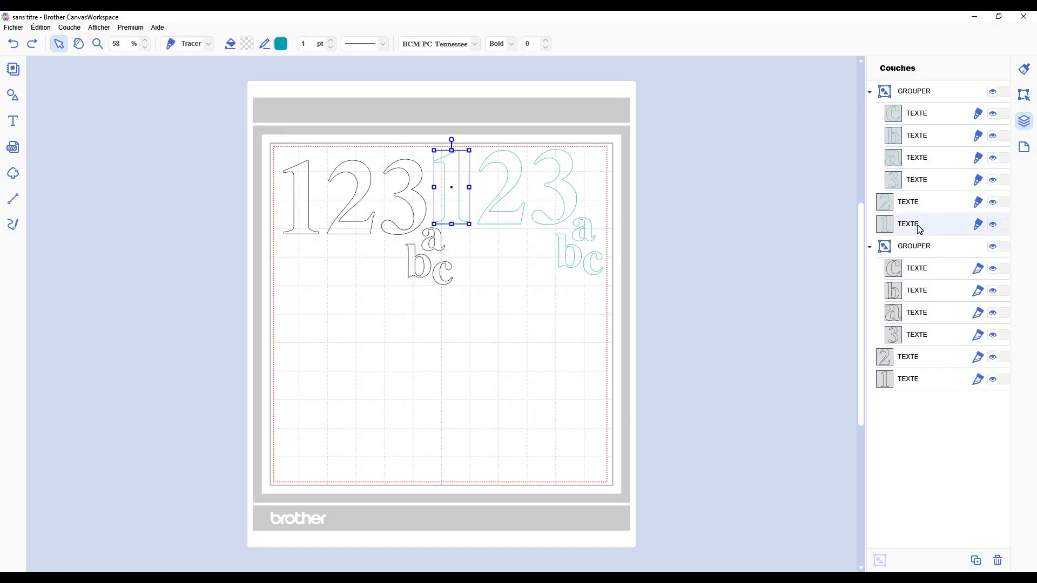
click(921, 209)
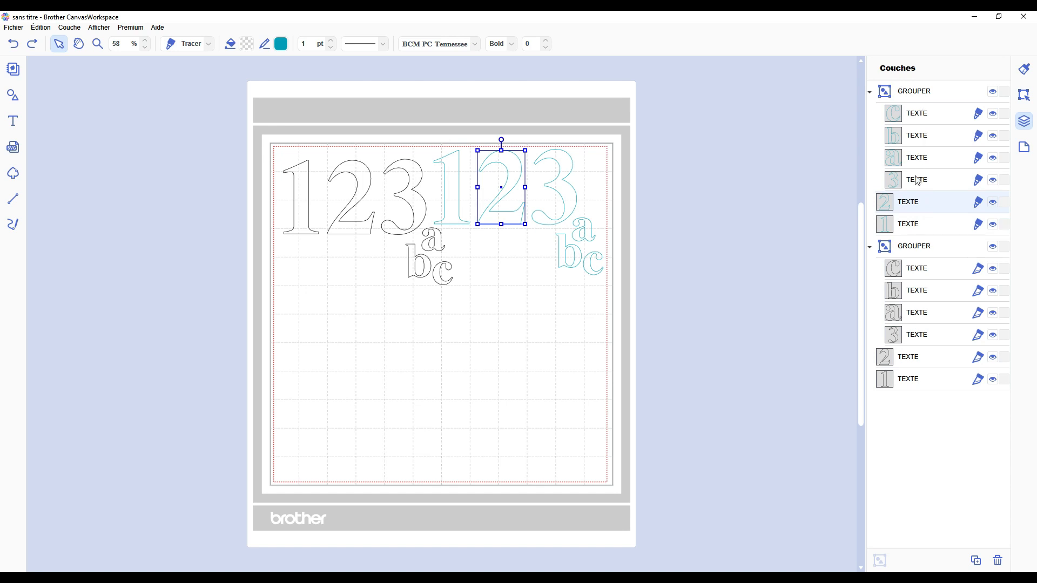
click(916, 181)
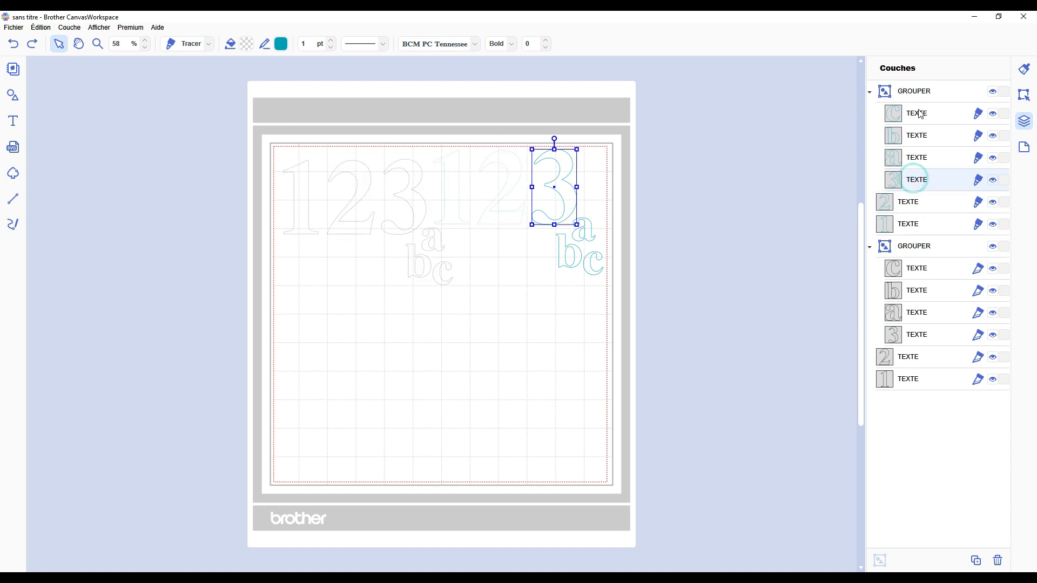
click(791, 192)
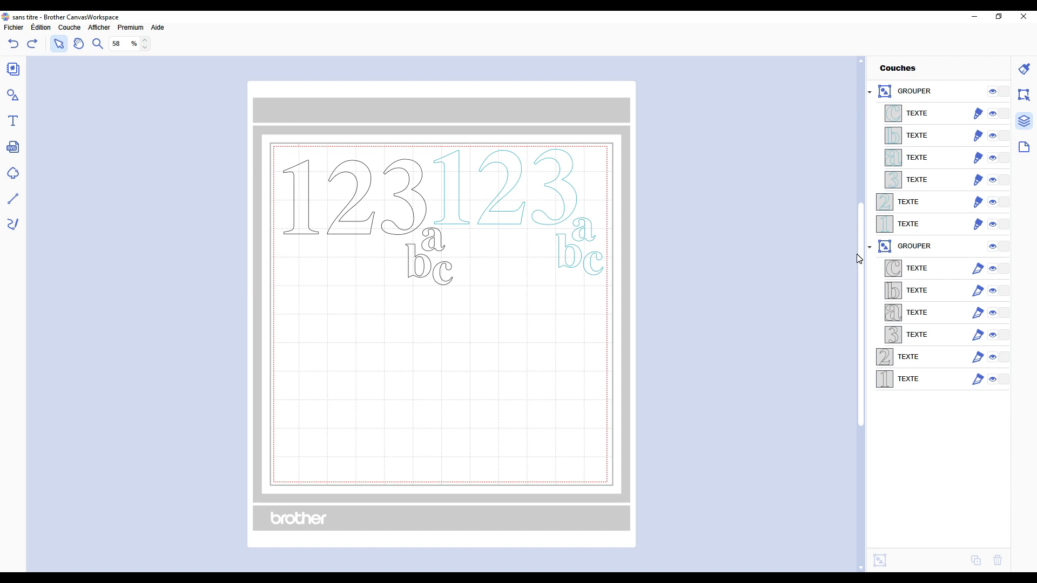
Step: Move the black 1 to the mat's lower-left corner, the 3abc group to the upper-right corner and the 2 beside the 1
drag(308, 214, 303, 453)
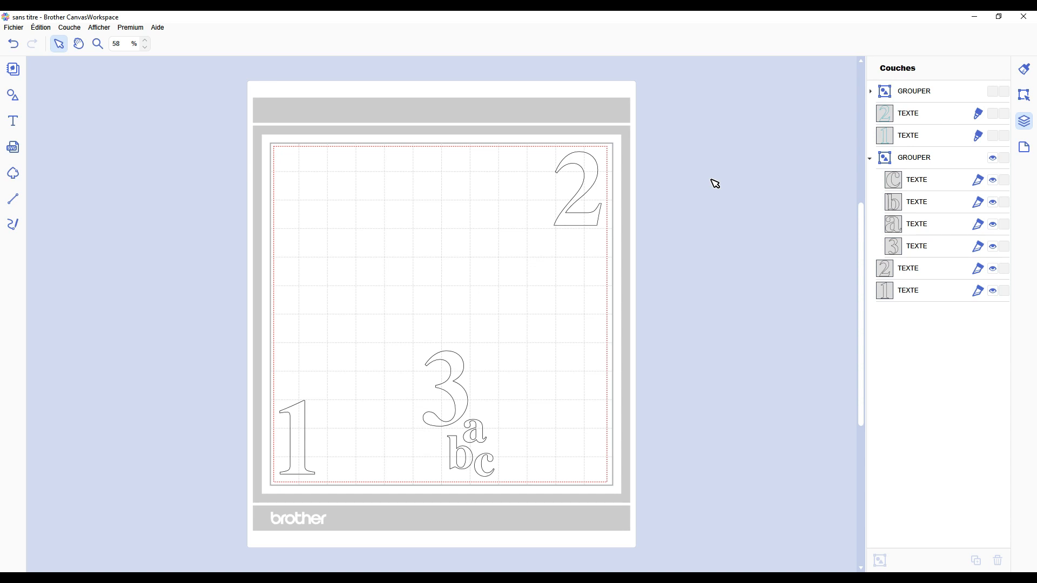
click(306, 424)
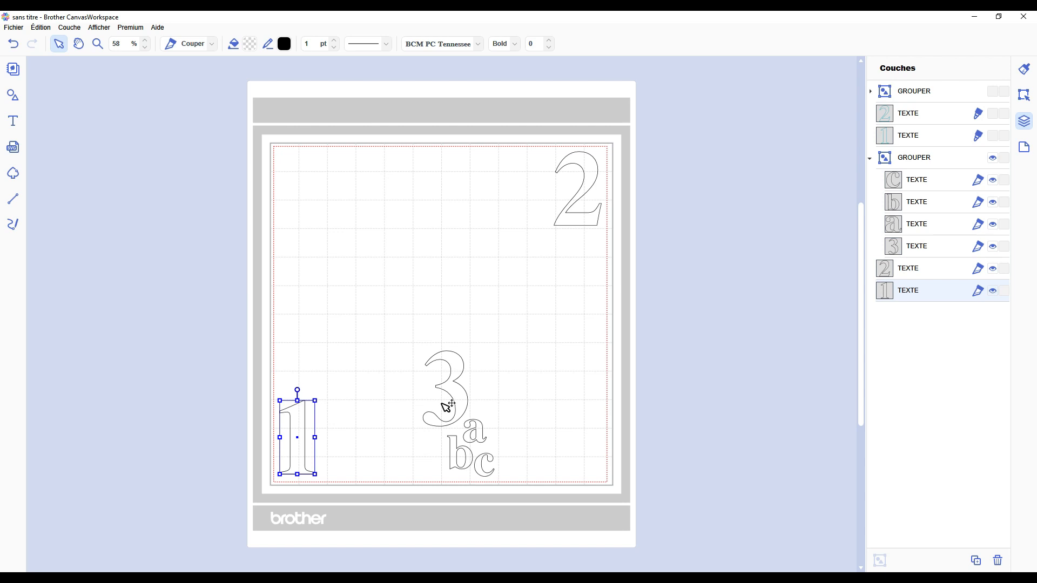
drag(591, 186, 390, 428)
drag(456, 402, 580, 191)
drag(380, 426, 442, 431)
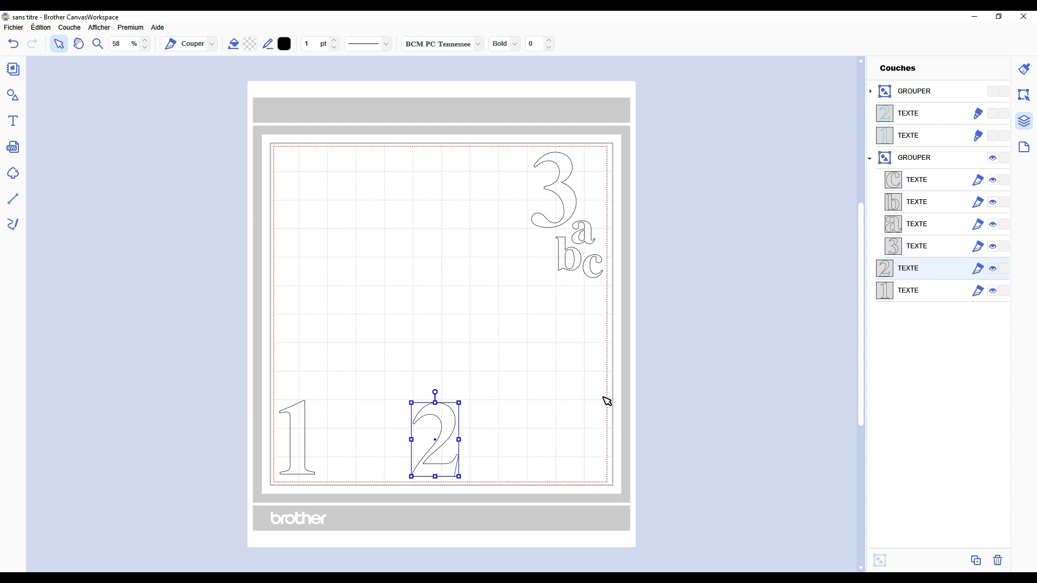
drag(448, 418, 360, 417)
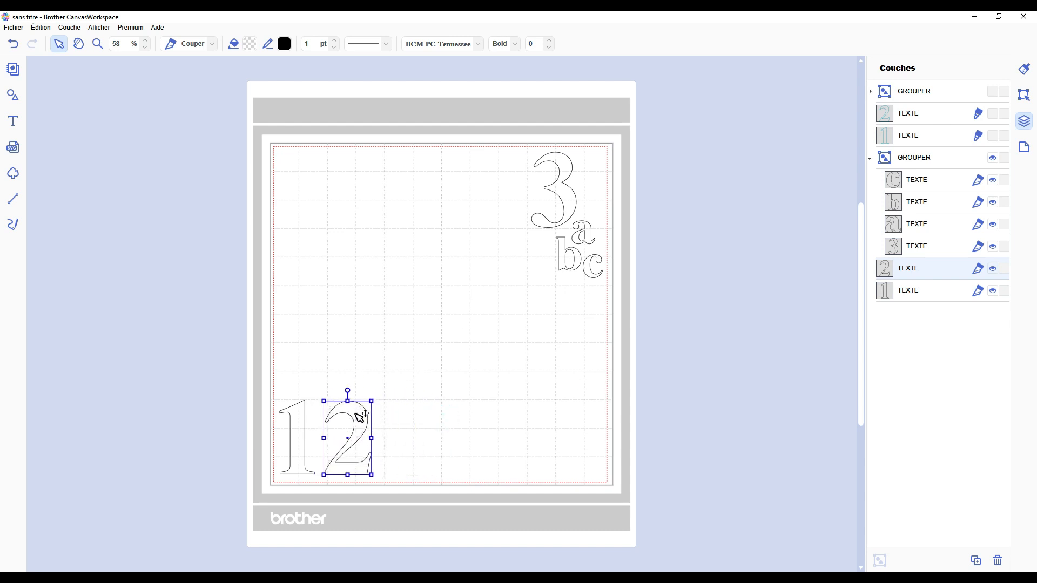
Step: Line up the black objects along the mat's lower edge in the order 1, 3abc group, 2
drag(579, 195, 419, 394)
drag(352, 420, 519, 421)
drag(409, 384, 350, 383)
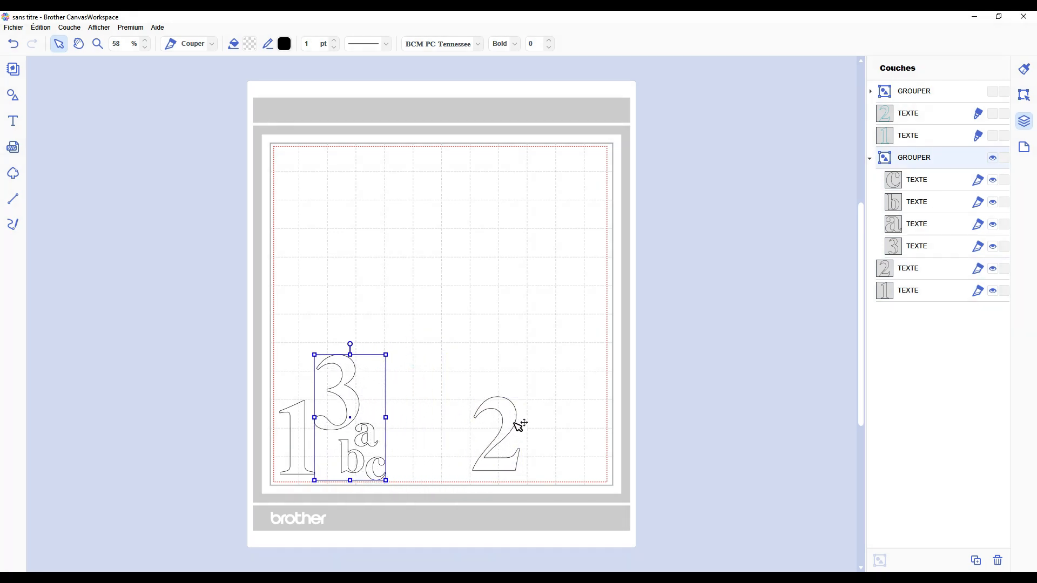
drag(518, 423, 437, 427)
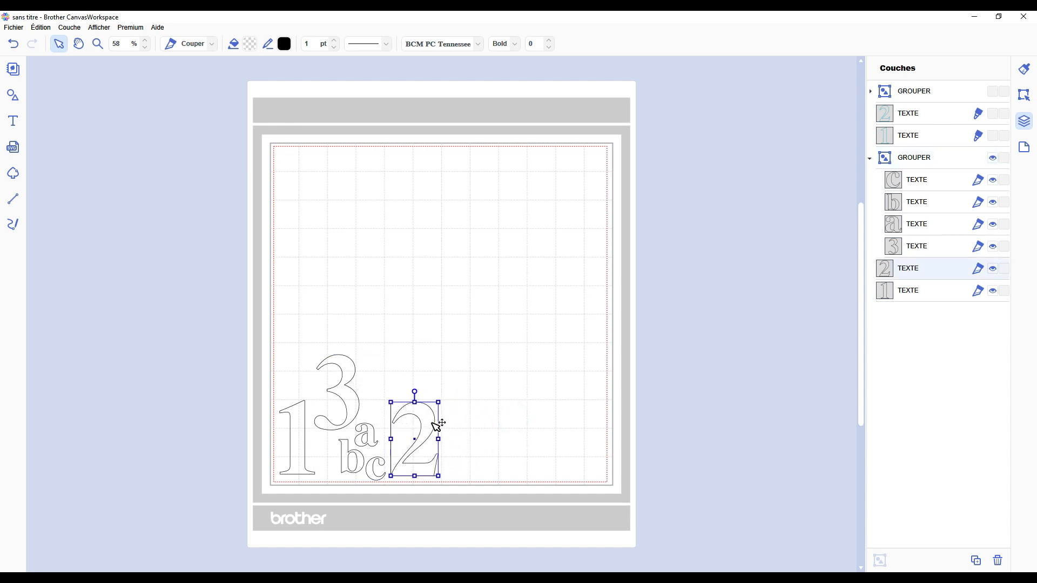
click(498, 430)
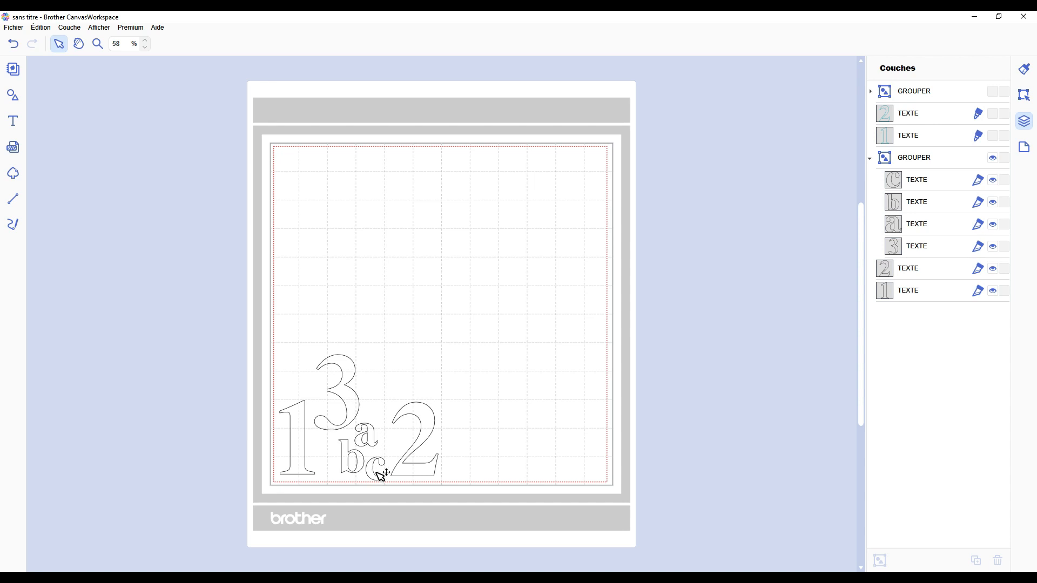
Step: Rearrange the black objects along the mat's lower edge in the order 1, 2, 3abc group
drag(349, 387, 493, 370)
drag(425, 421, 359, 419)
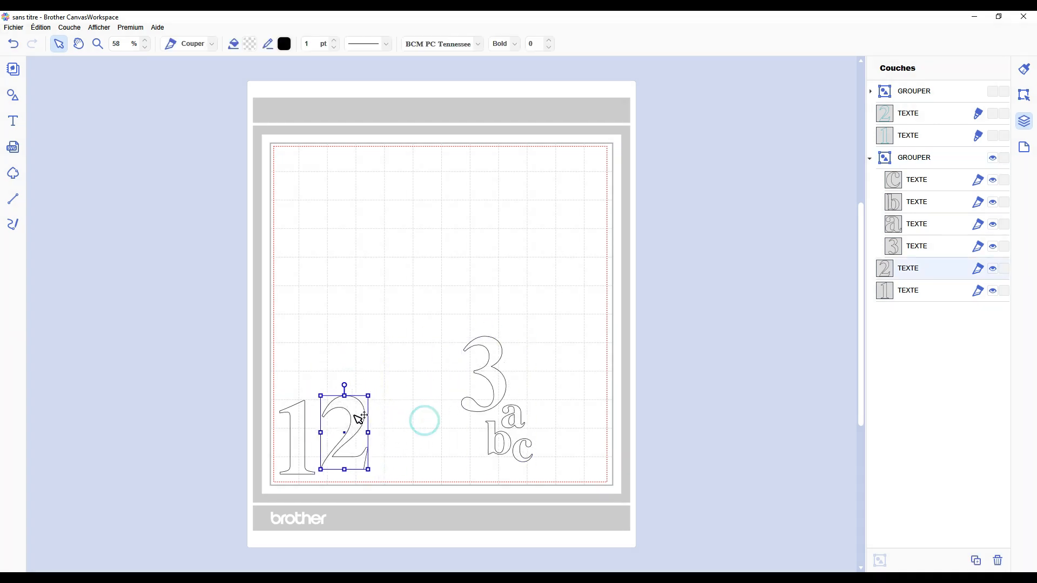
drag(501, 384, 406, 401)
click(775, 202)
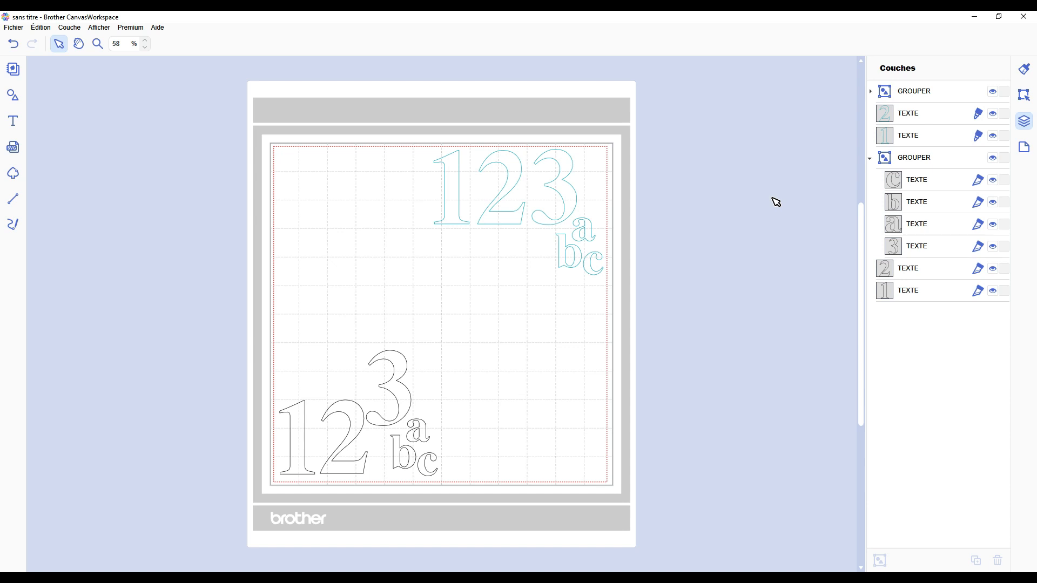
Step: Move the black 3abc group to the mat's lower-right corner and the black 1 up above the 2
drag(410, 394, 562, 394)
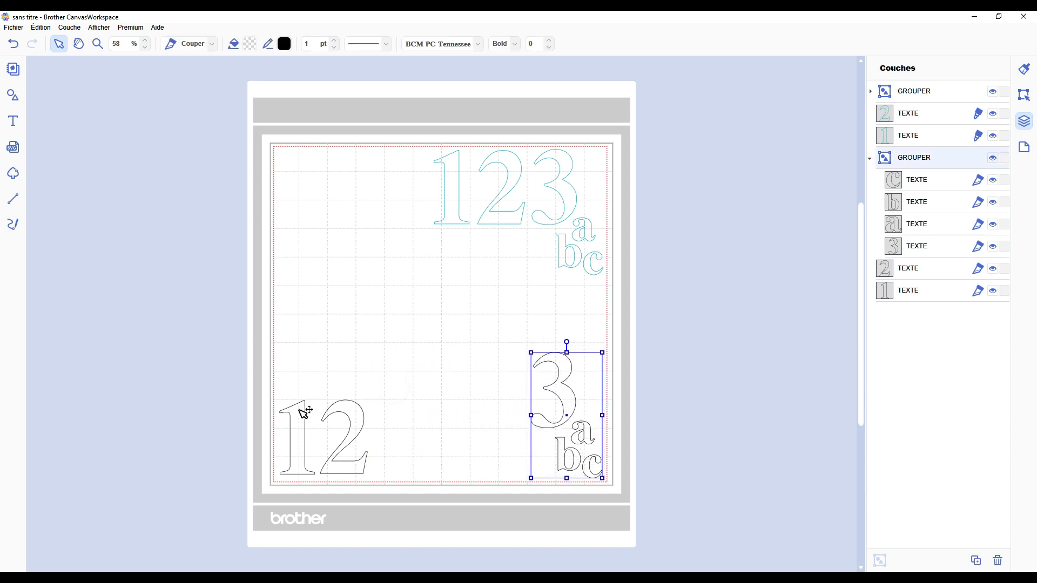
drag(303, 412, 344, 277)
Step: Enlarge the black 2 to about 81 by 125 mm and enlarge the black 1 so their outlines overlap
click(359, 415)
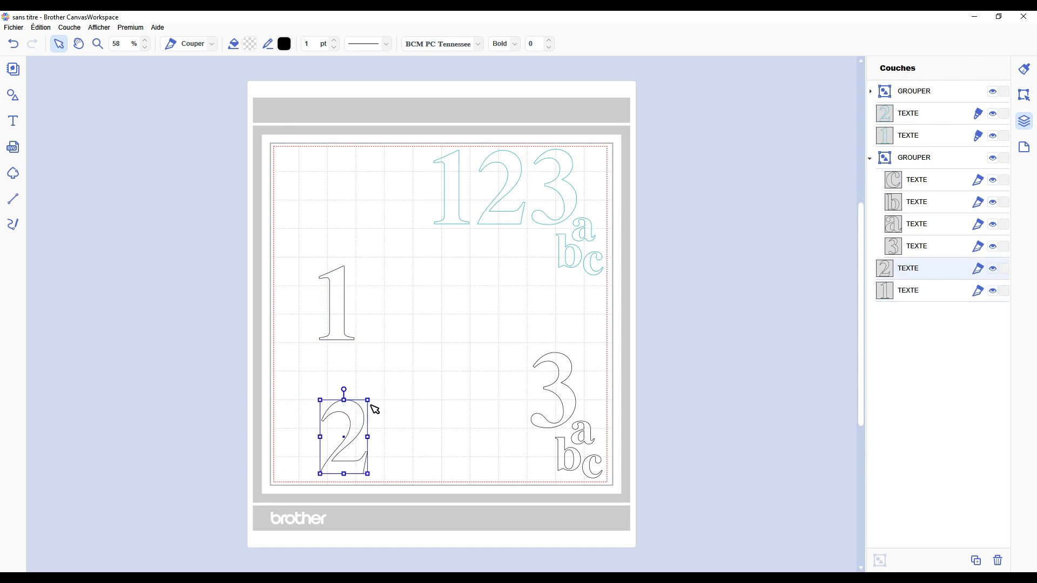
drag(370, 402, 411, 333)
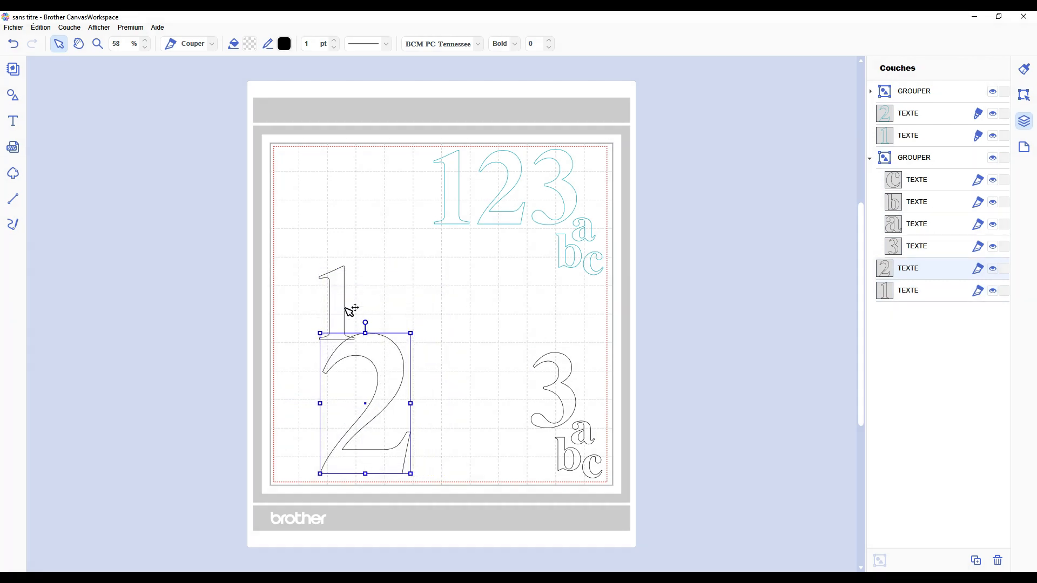
click(336, 293)
drag(355, 265, 369, 237)
drag(369, 236, 370, 234)
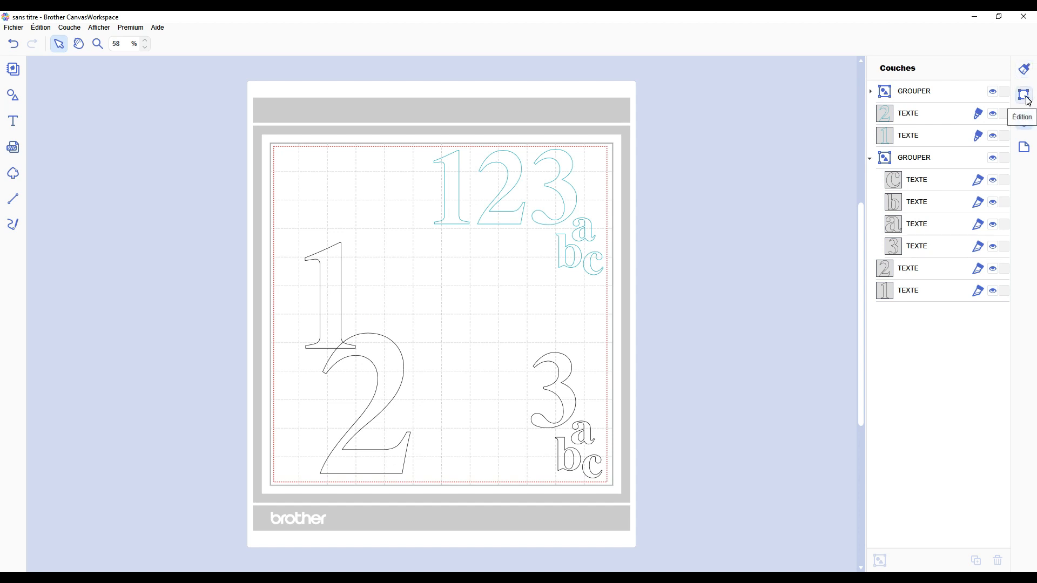
Step: Check the stacking order of the black 1 and 2 by selecting their layers and their overlap on the mat
click(917, 297)
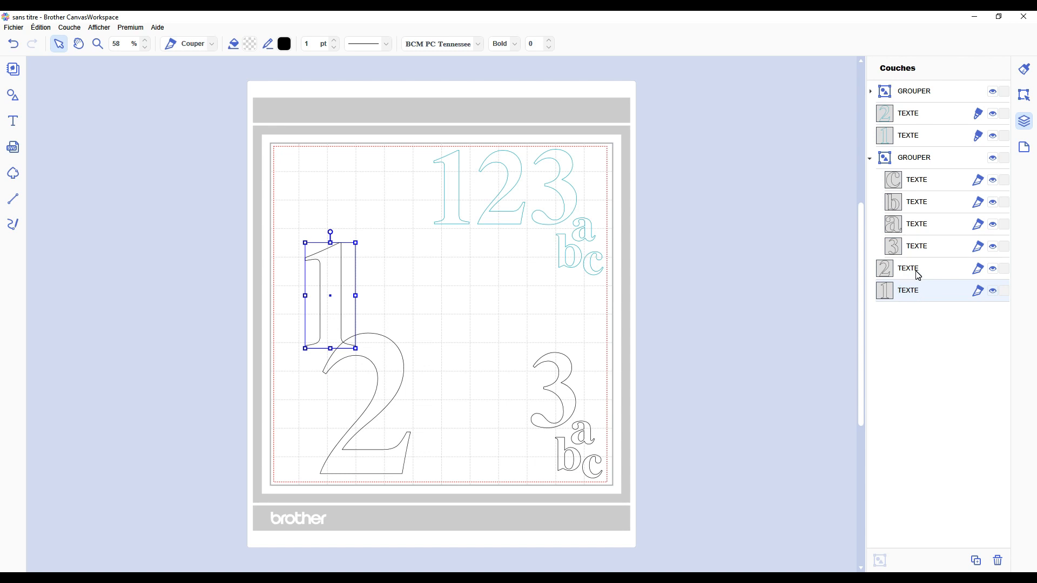
click(917, 273)
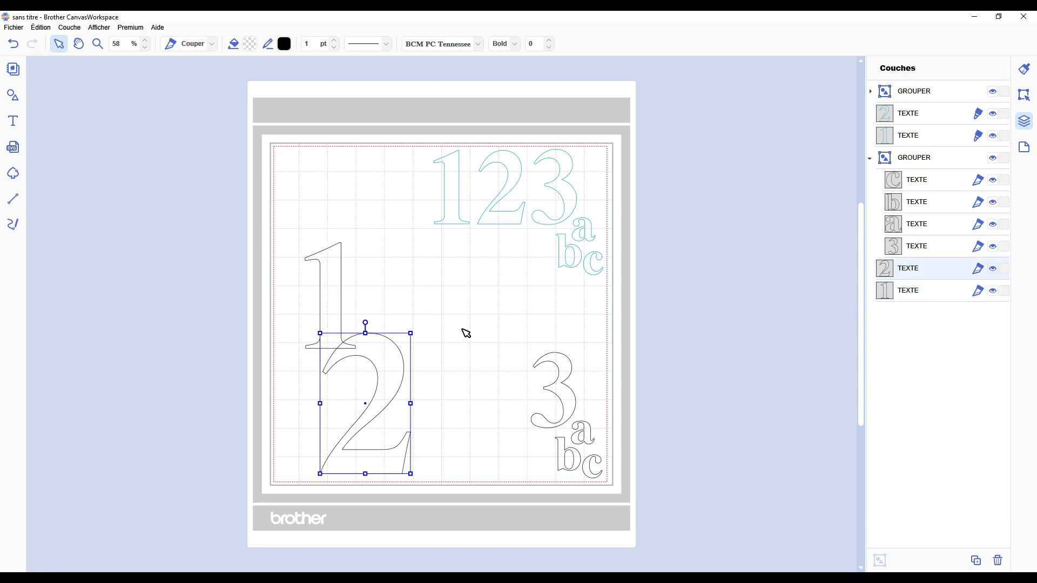
click(451, 313)
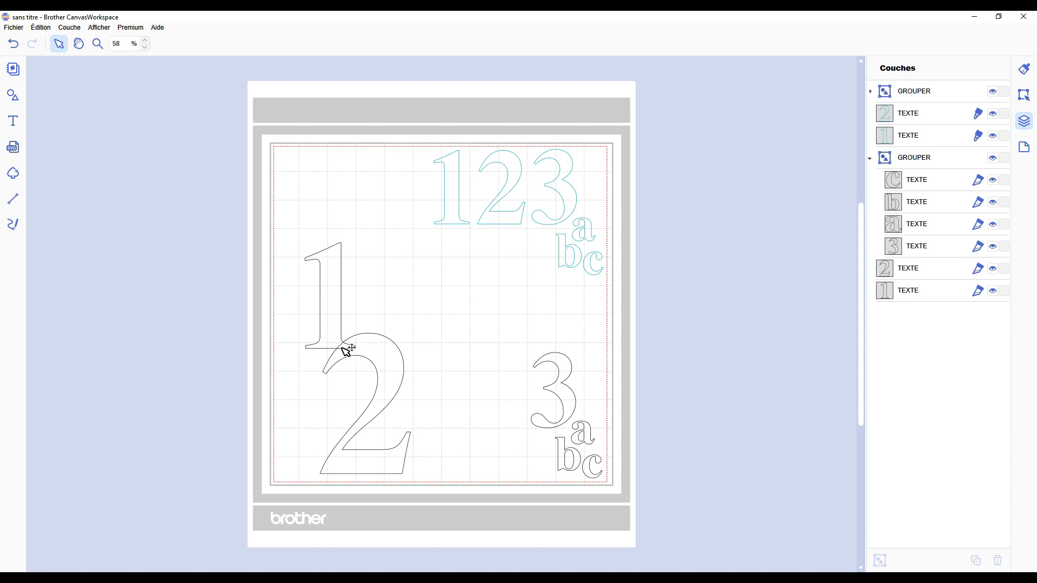
click(351, 350)
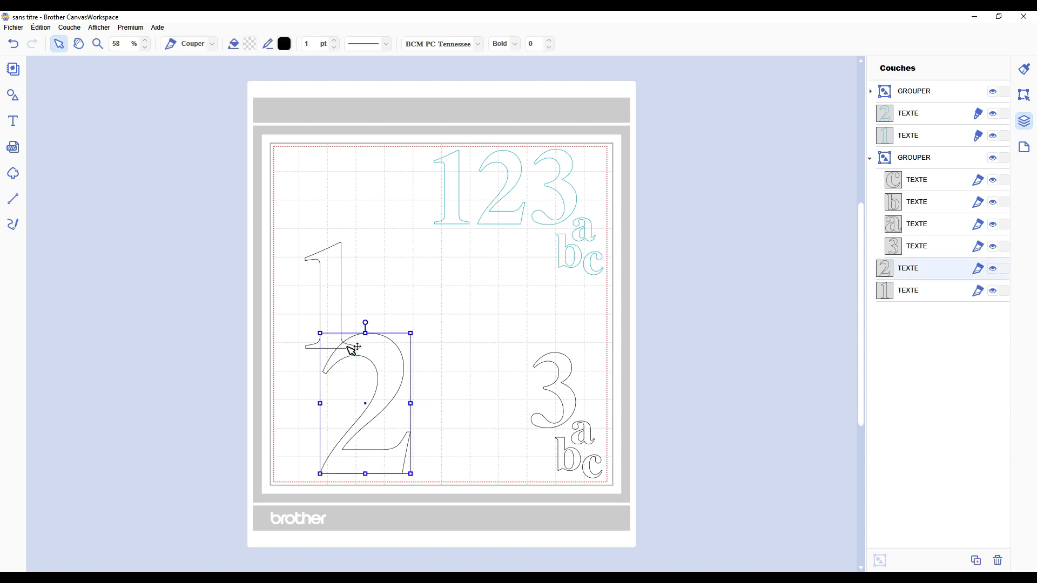
click(459, 345)
Step: Try the black 2's layer beneath the 1's layer to compare the overlap, and restore the original layer order
drag(912, 268, 903, 302)
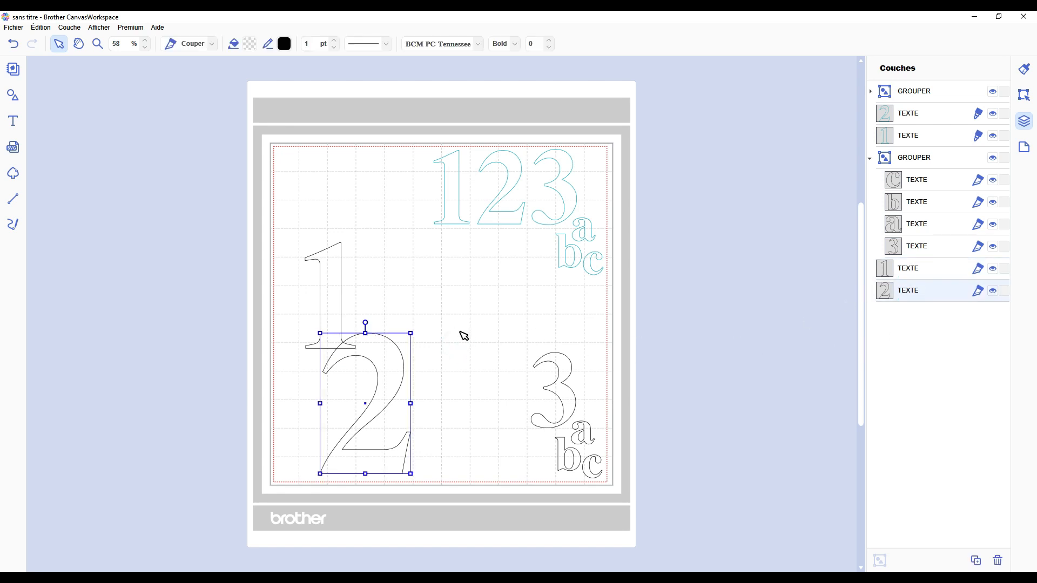
click(457, 318)
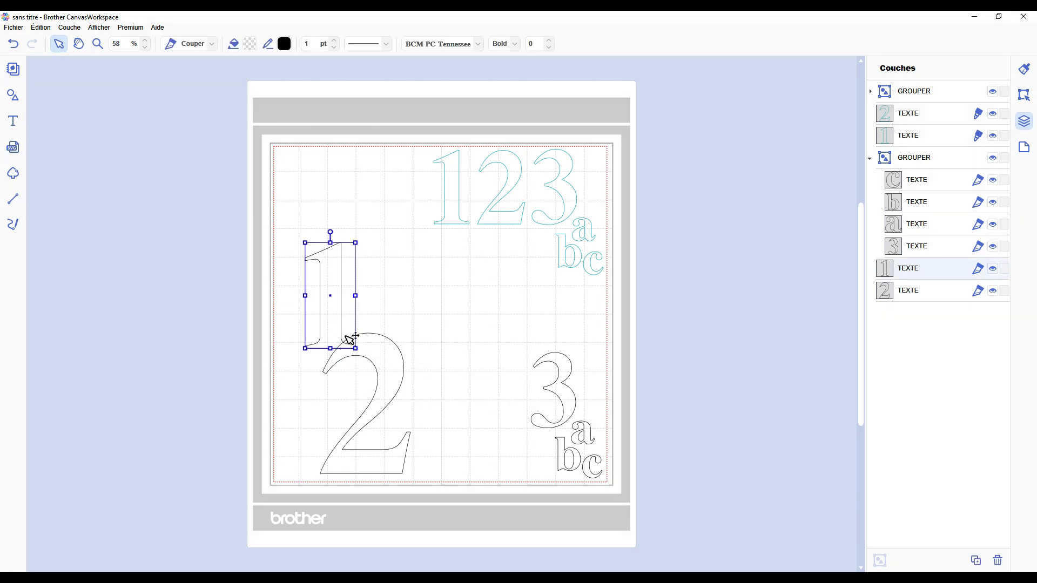
click(426, 336)
drag(885, 268, 887, 296)
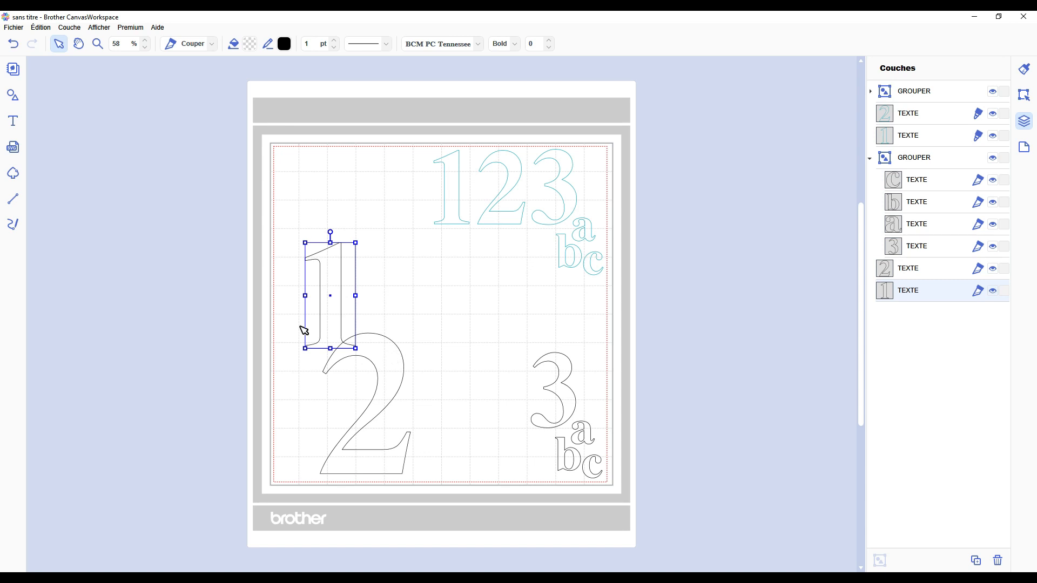
Step: Merge the overlapping black 1 and 2 into a single outline and undo the merge
drag(271, 285, 373, 408)
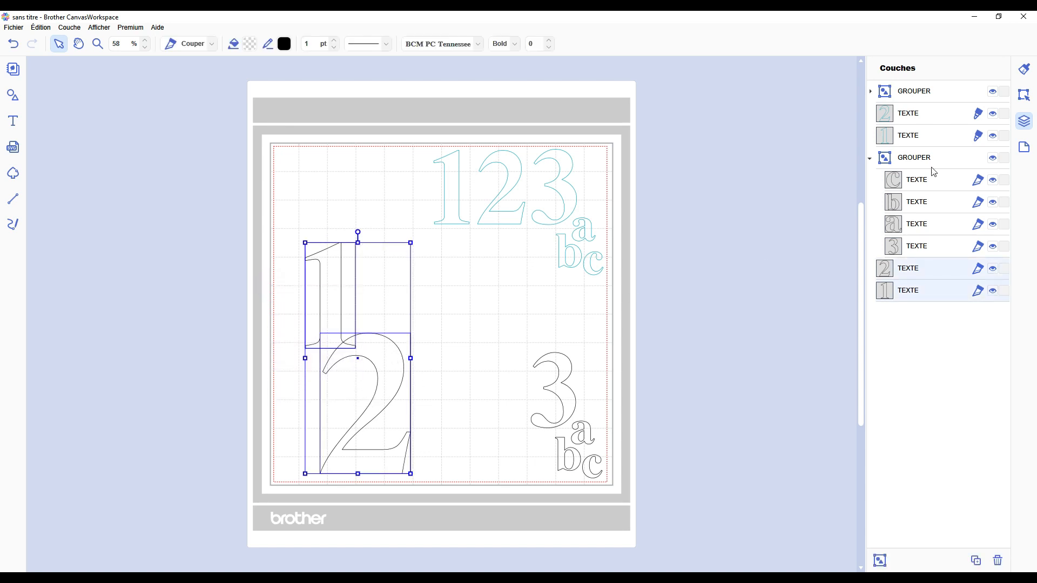
click(1025, 96)
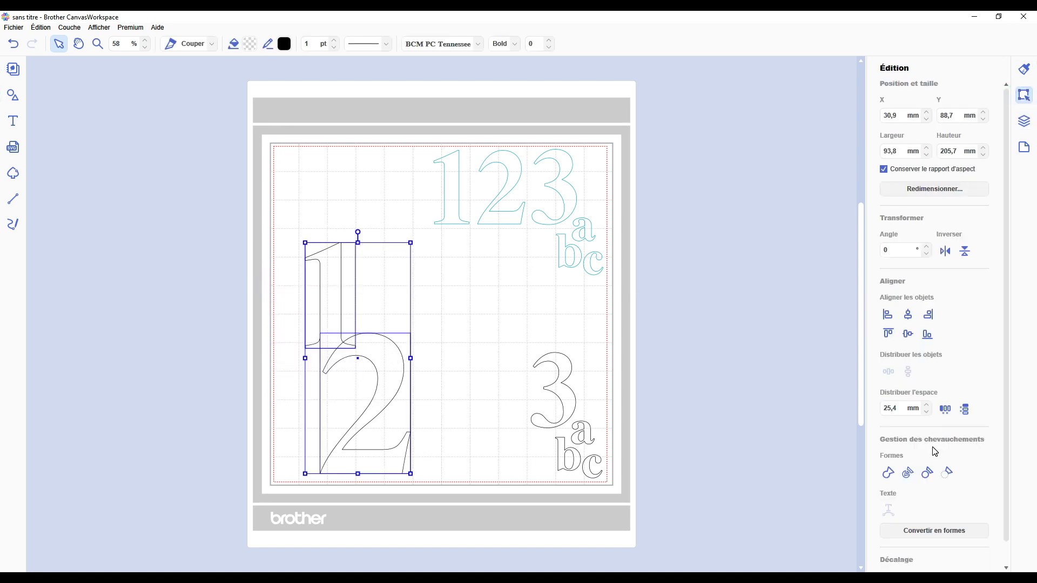
scroll(934, 446, down, 1)
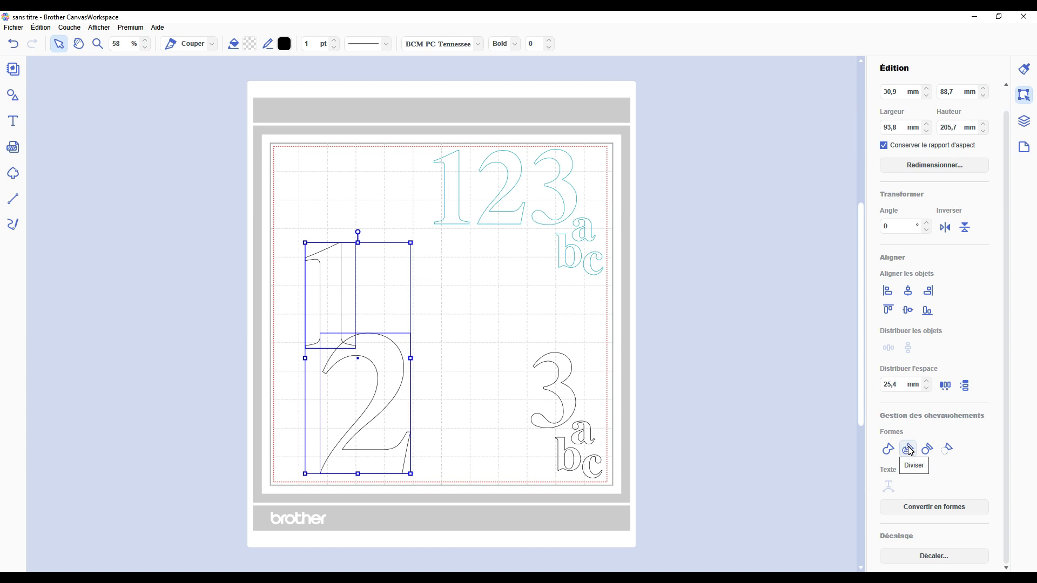
click(888, 451)
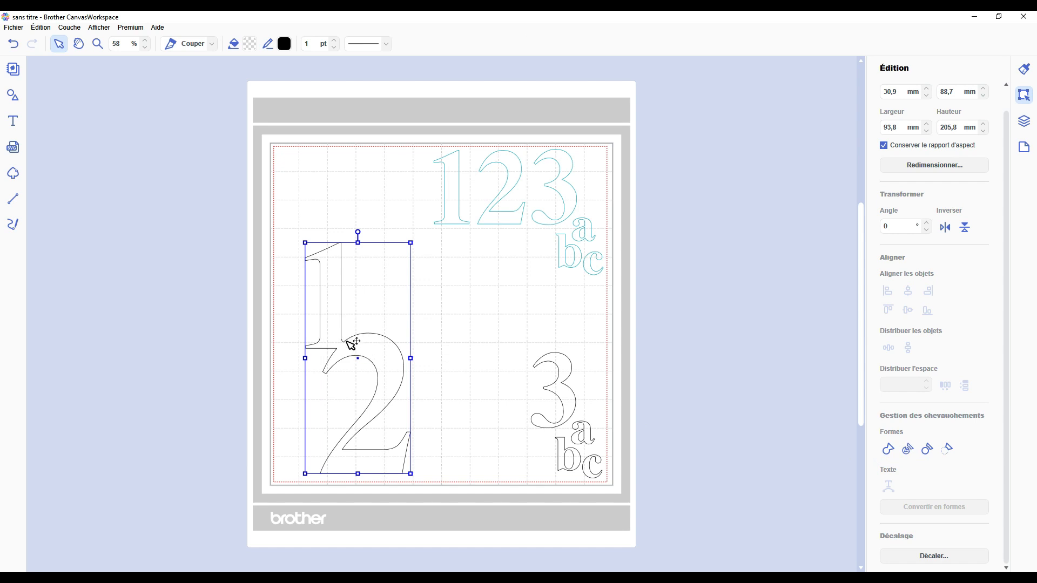
key(ctrl+z)
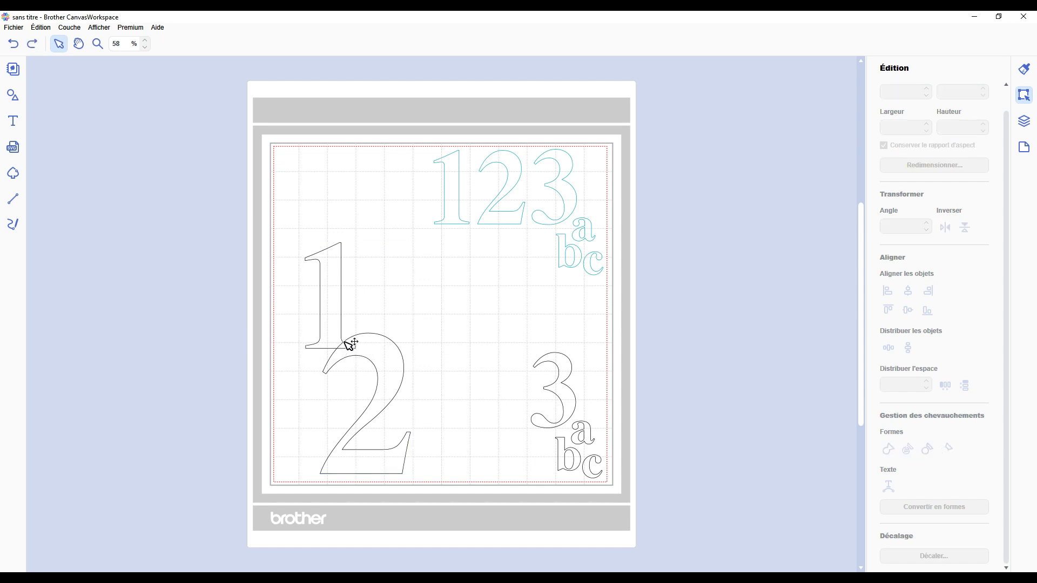
Step: Split the overlapping black 1 and 2 with Diviser, pull the pieces apart and undo the division
drag(306, 336, 282, 319)
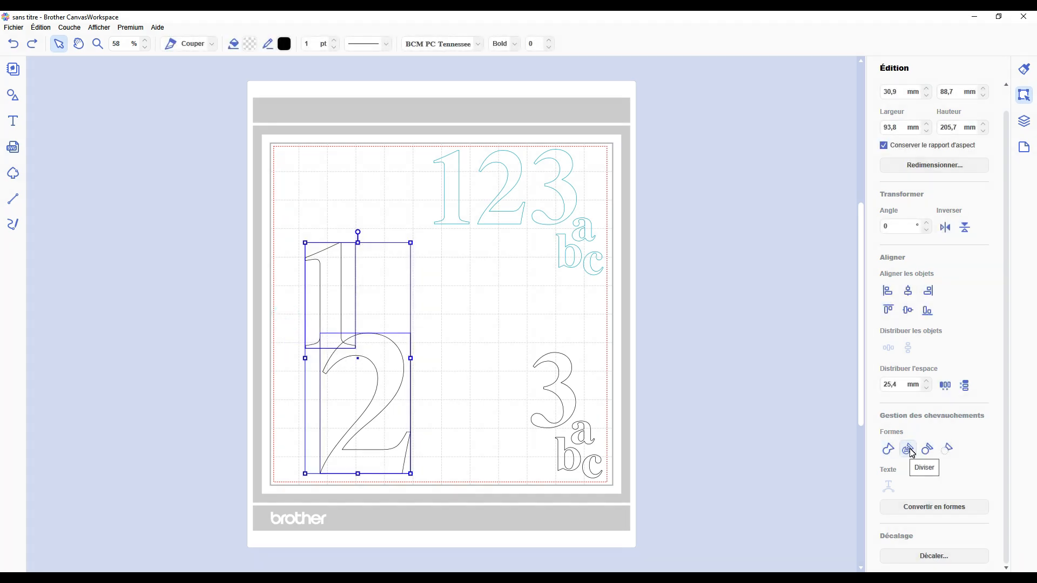
click(912, 453)
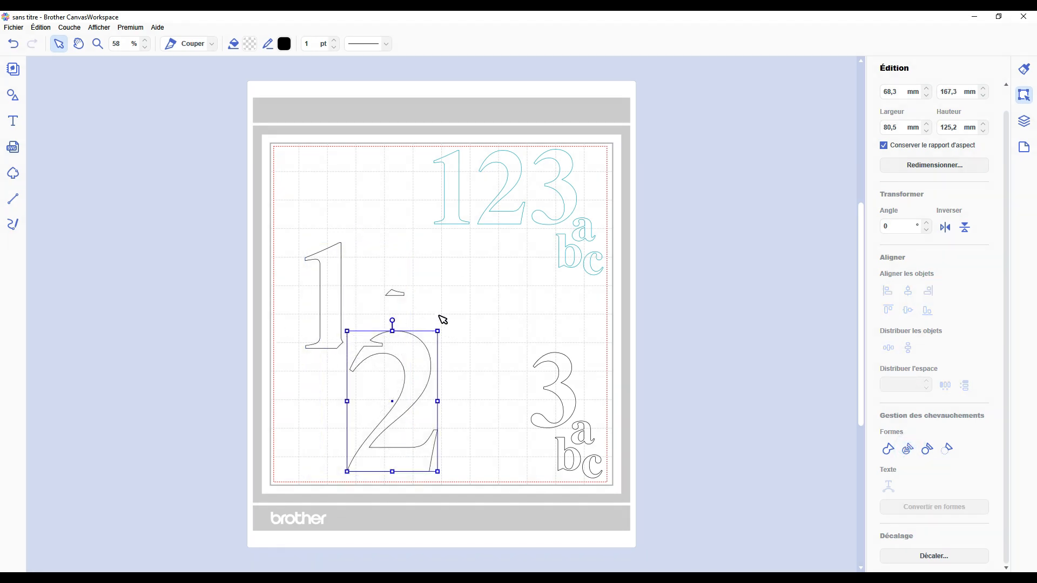
key(ctrl+z)
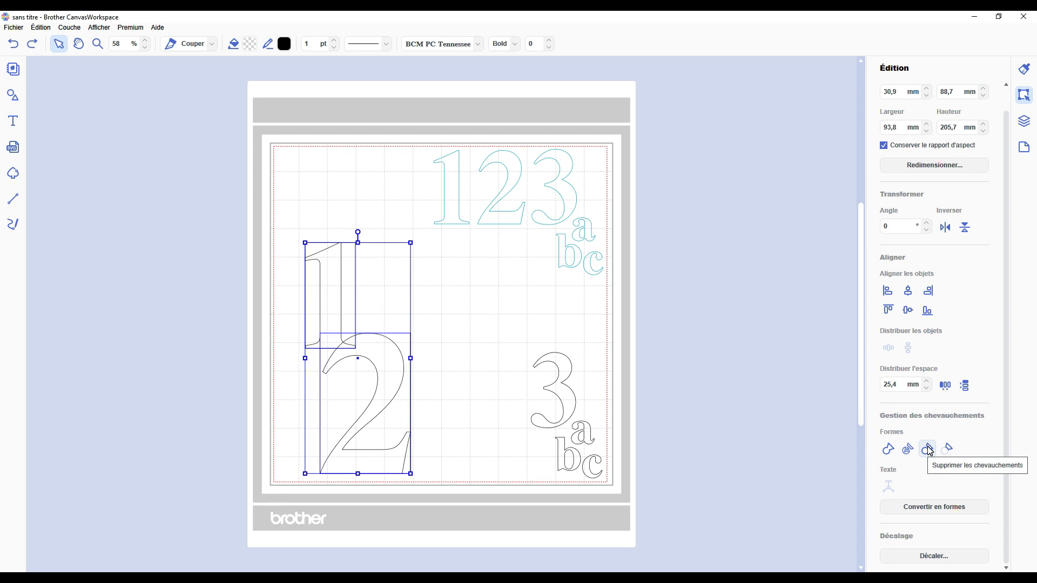
Step: Apply Supprimer les chevauchements to the black 1 and 2, shift the 1 away from the 2 and undo both changes
click(928, 449)
click(498, 330)
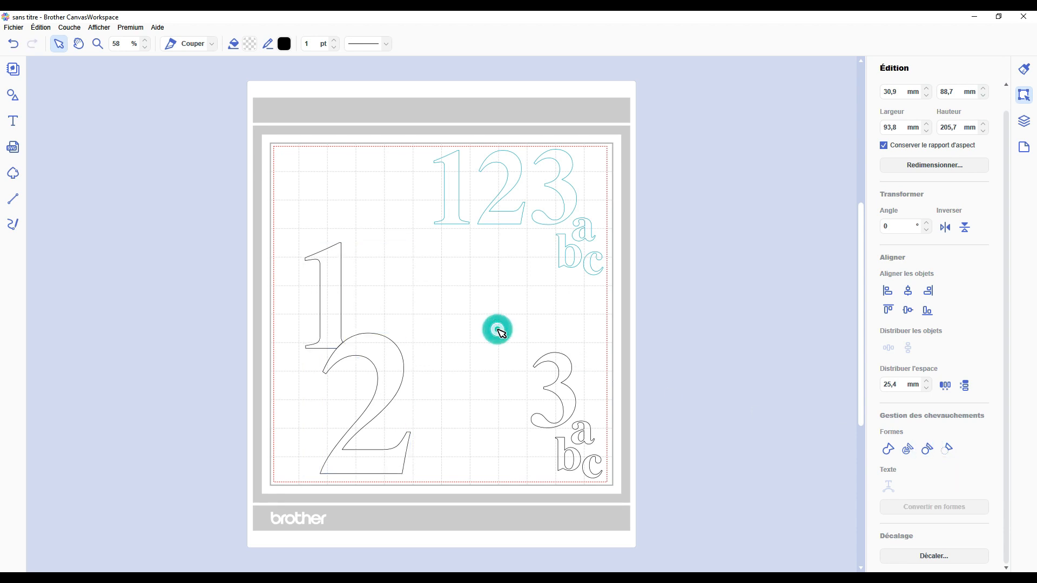
click(374, 350)
click(339, 322)
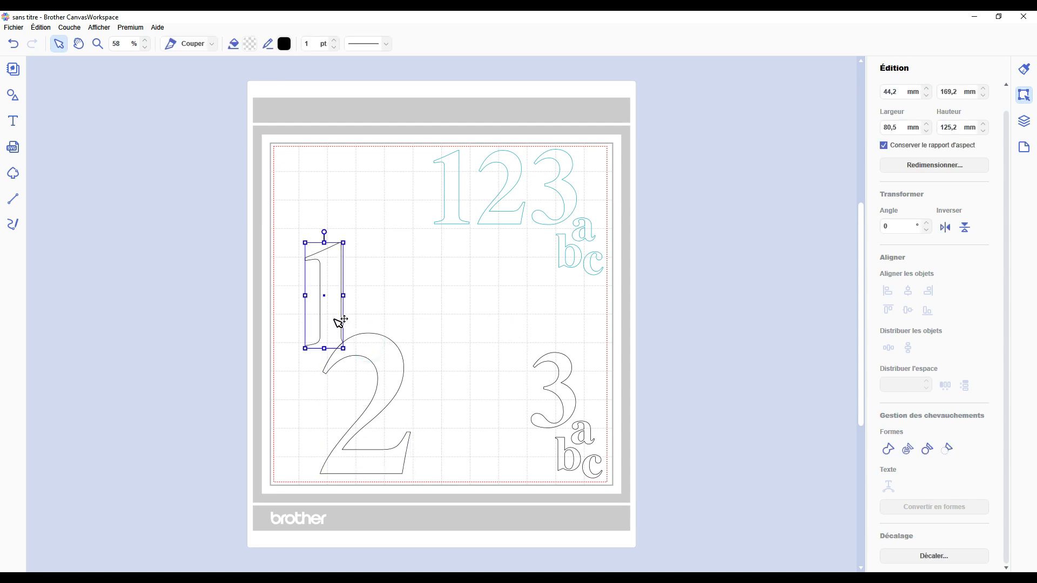
click(374, 305)
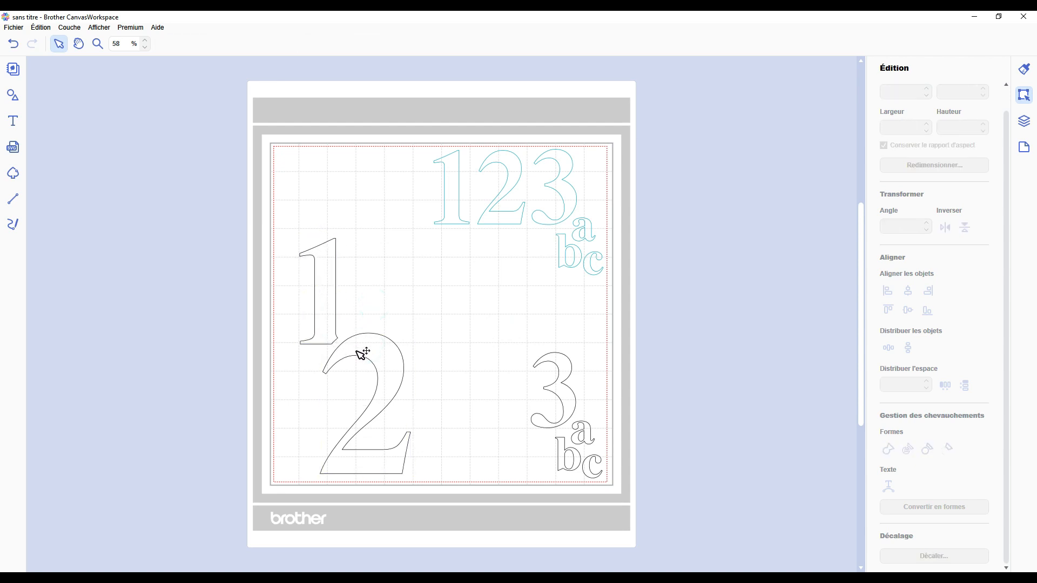
key(ctrl+z)
key(ctrl+z)
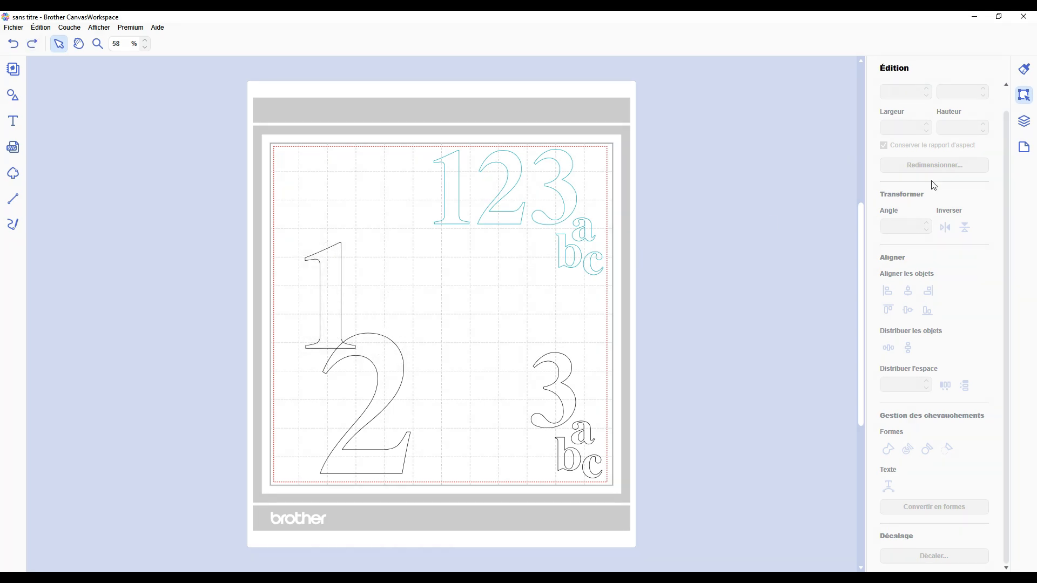
Step: Place the black 2's layer beneath the black 1's layer
click(1024, 121)
click(907, 270)
click(907, 272)
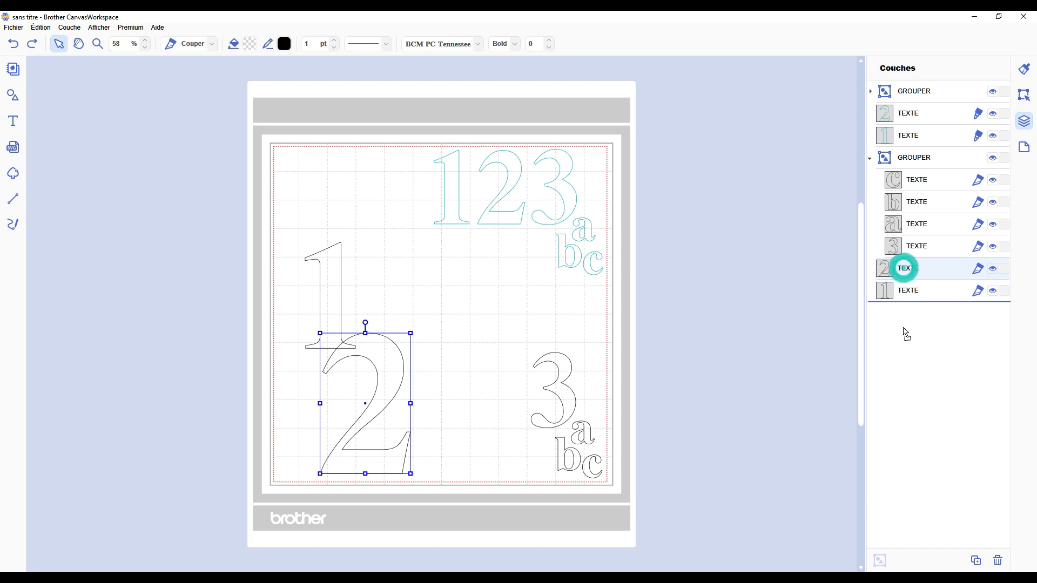
Step: Apply Supprimer les chevauchements with the 1 layered above the 2, move the 2 aside to inspect it and undo the changes
click(1024, 95)
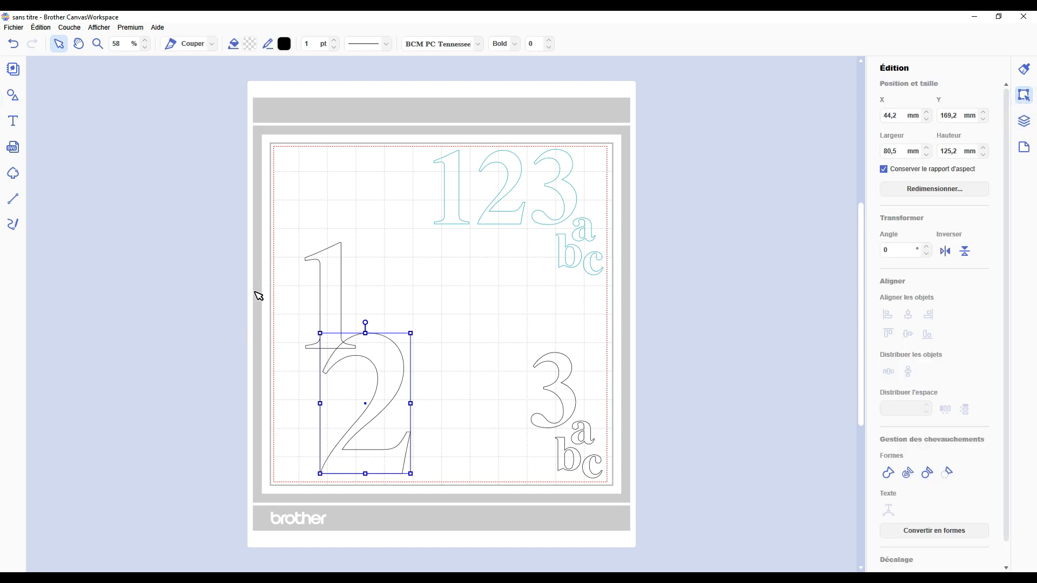
drag(240, 275, 359, 393)
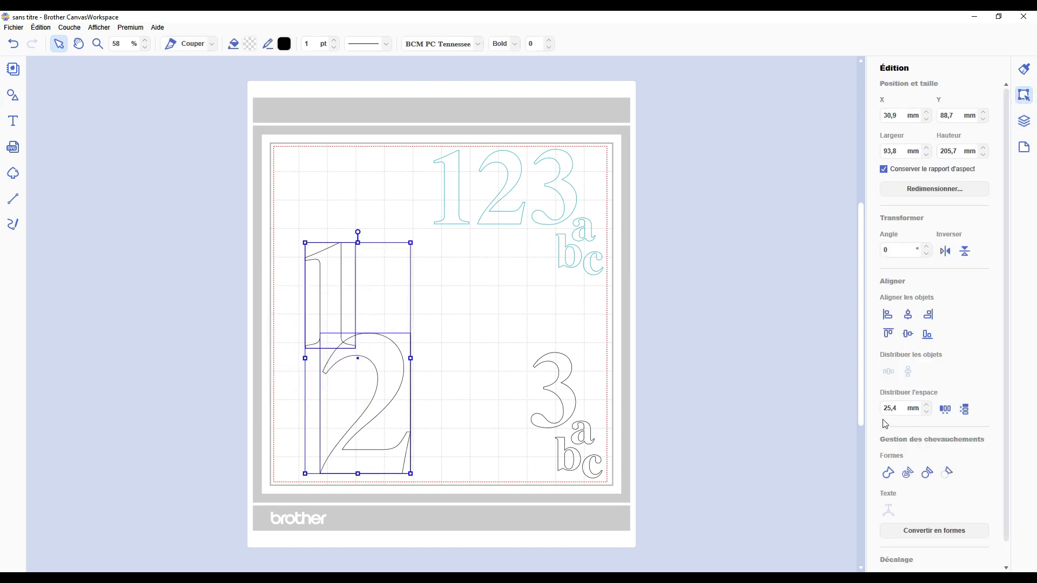
click(926, 475)
click(451, 328)
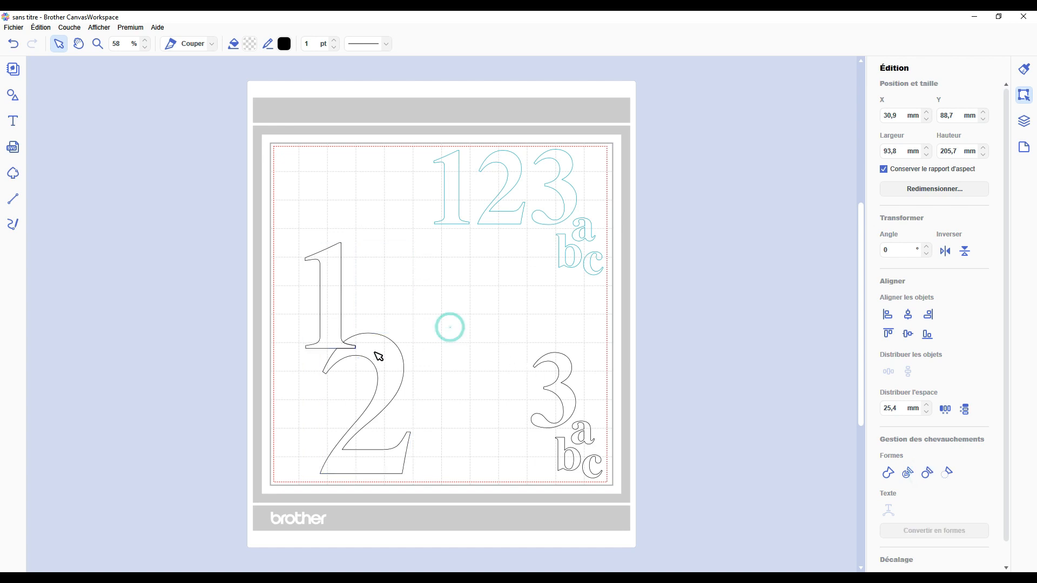
drag(372, 351, 403, 355)
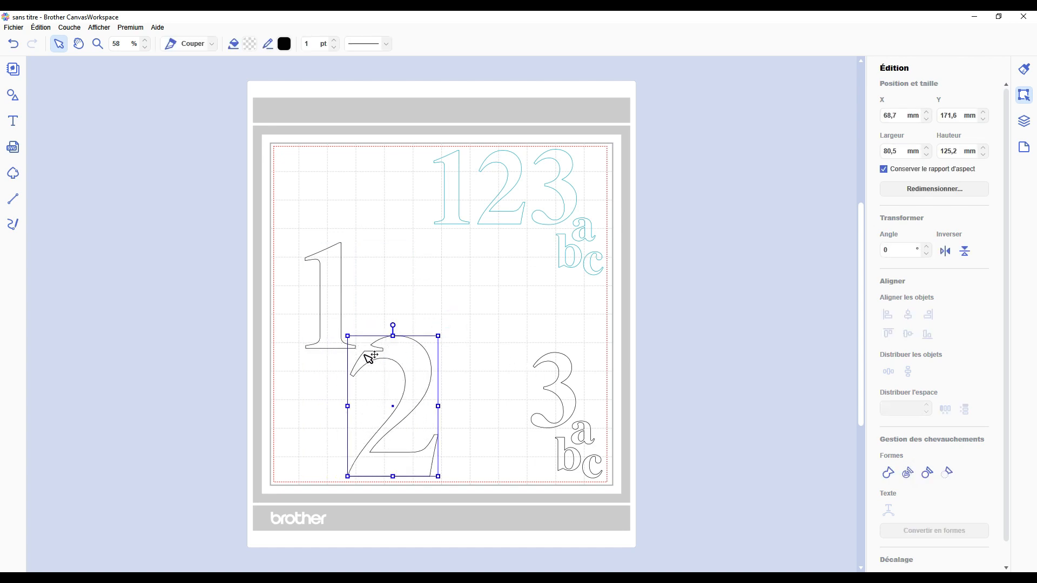
key(ctrl+z)
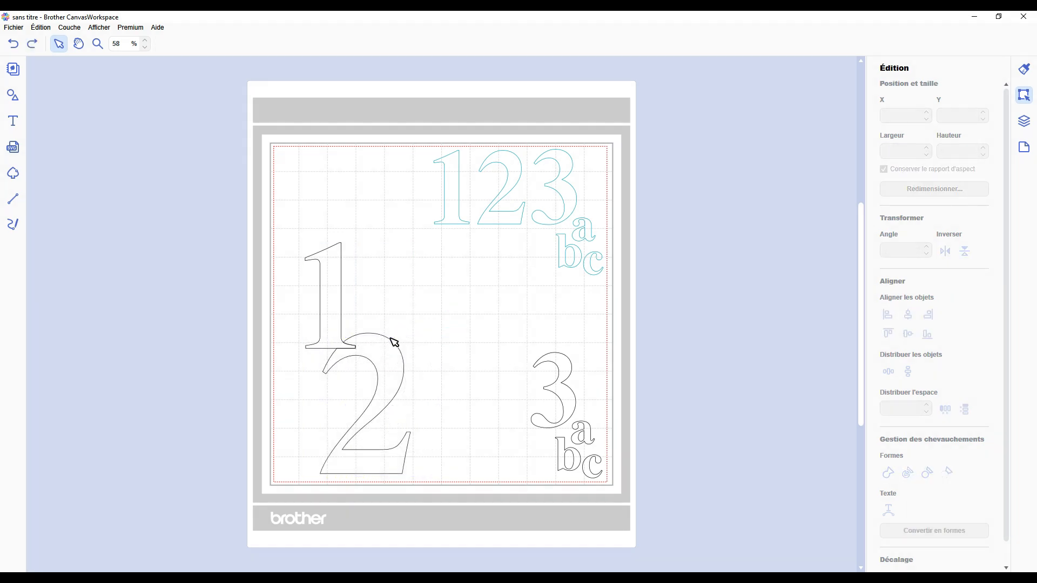
Step: Subtract the black 1 from the 2 beneath it with Enlever and undo the subtraction
drag(394, 343, 292, 287)
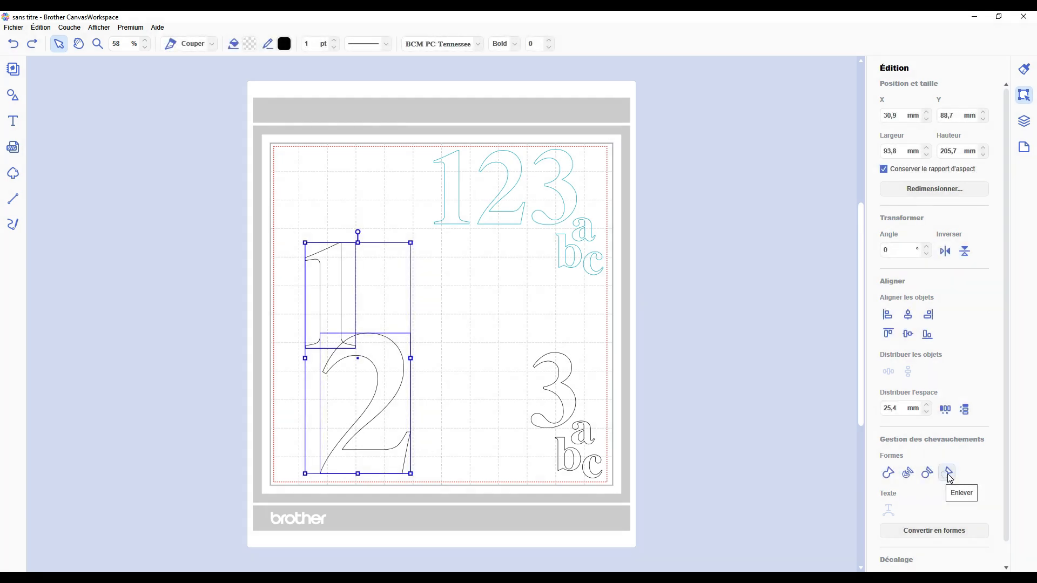
click(949, 475)
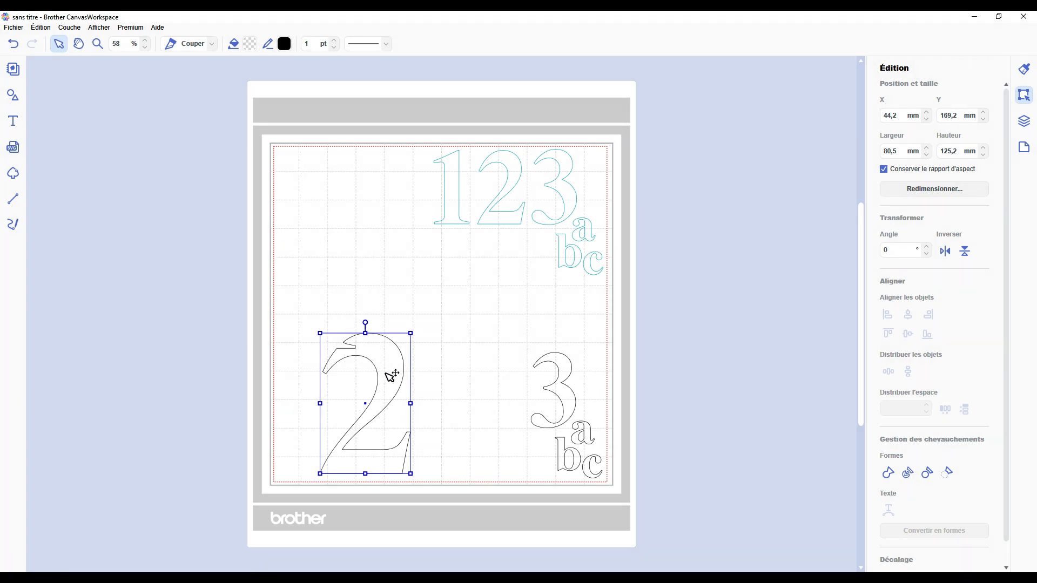
key(ctrl+z)
Step: Return the black 1's layer to the position beneath the black 2's layer
drag(248, 257, 400, 403)
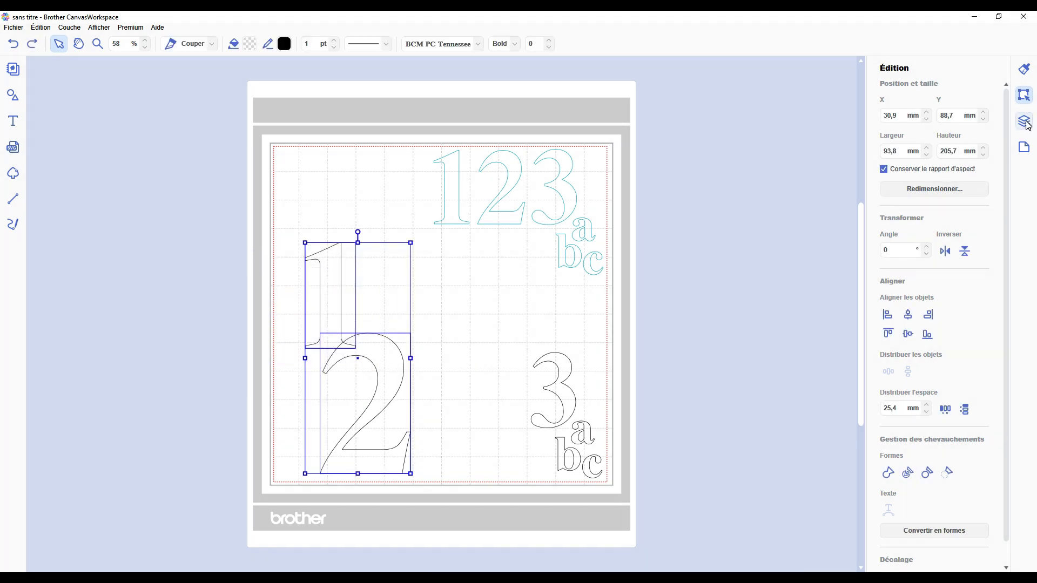
click(1025, 122)
click(905, 318)
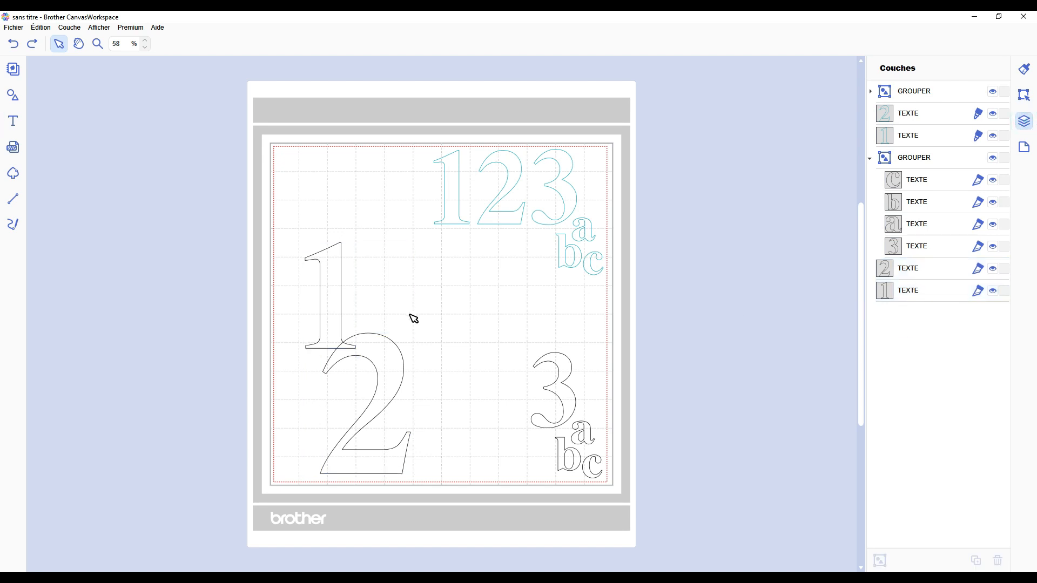
Step: Subtract the overlapping black 2 from the 1 beneath it with Enlever and clear the selection
drag(440, 294, 313, 388)
click(1025, 94)
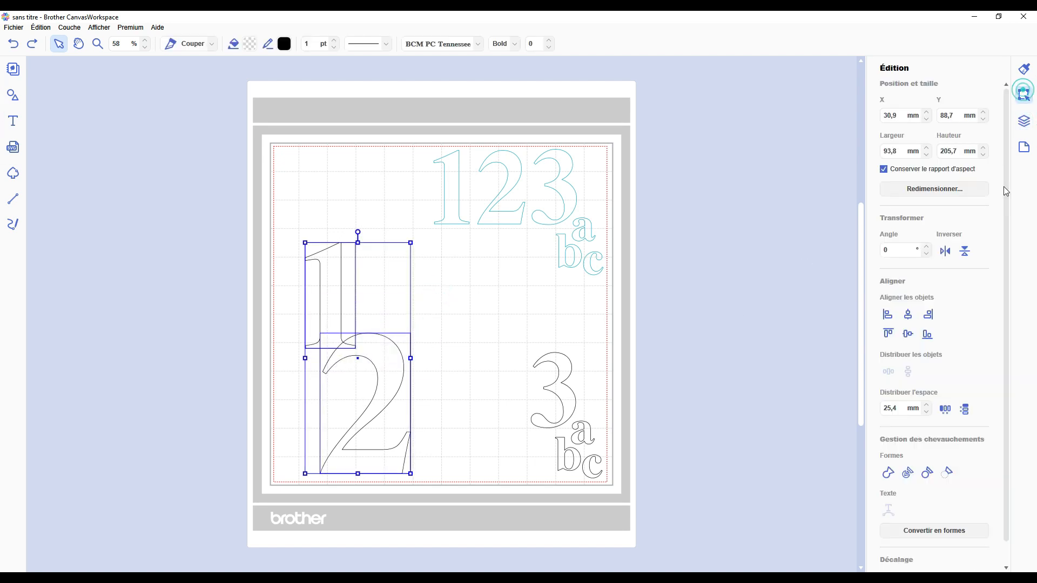
click(947, 472)
click(438, 337)
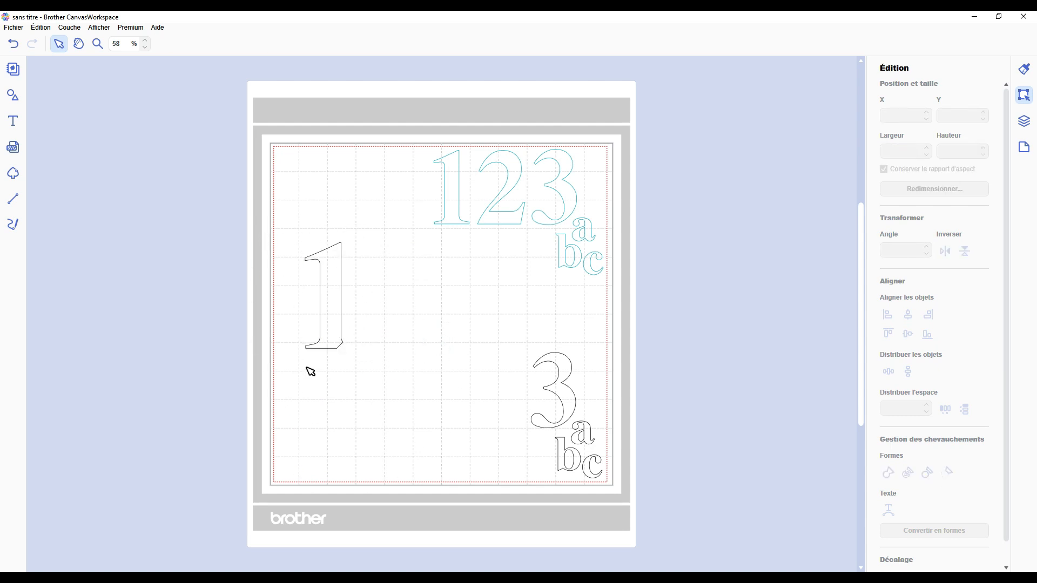
Step: Undo the subtraction of the black 2 from the 1 and hide the grouped text objects
key(ctrl+z)
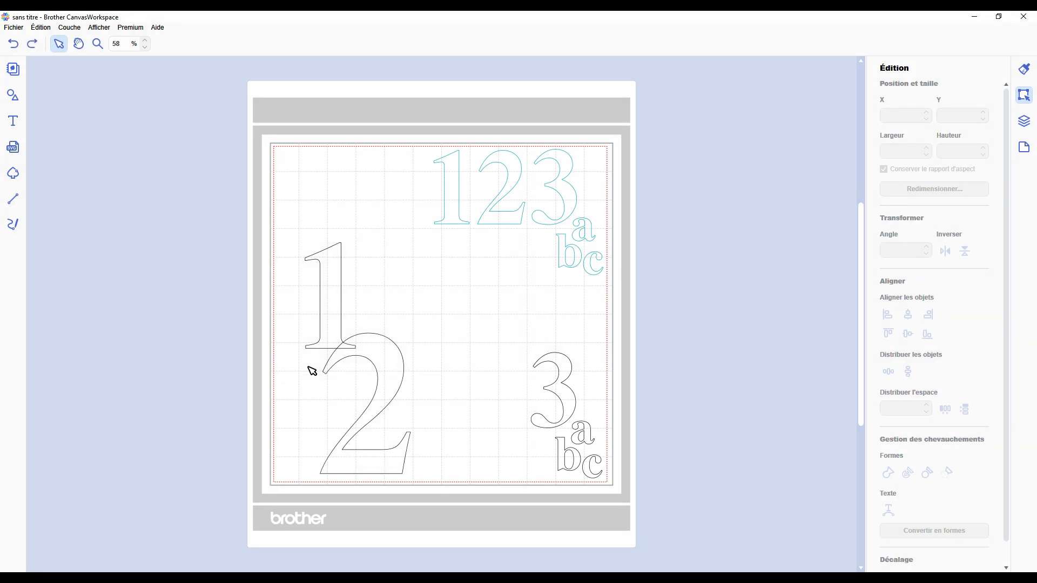
click(1026, 122)
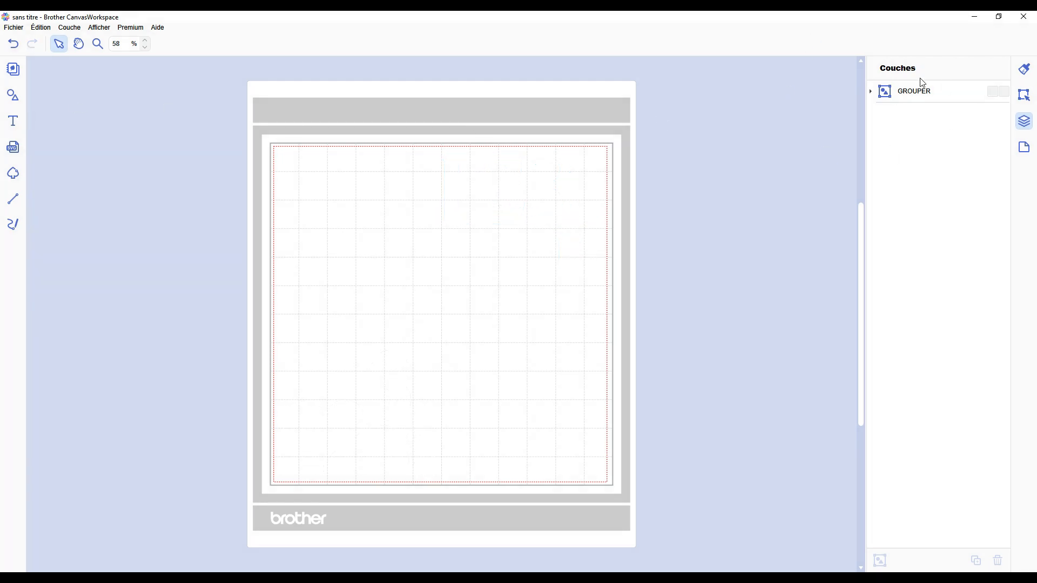
click(994, 93)
click(994, 93)
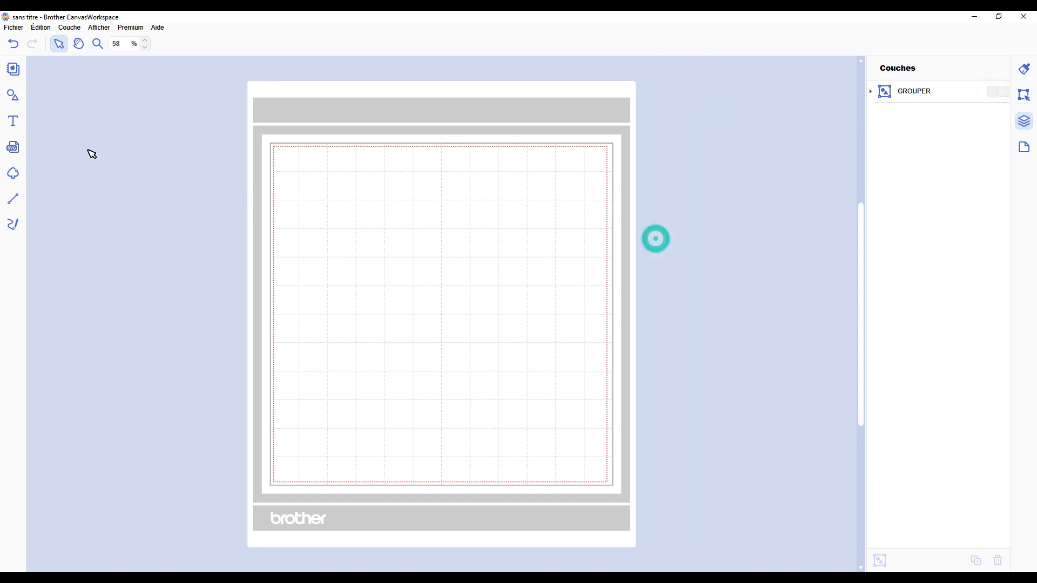
Step: Add a plain square to the mat, unlock its aspect ratio and resize it to 200 mm wide by 150 mm high
click(13, 96)
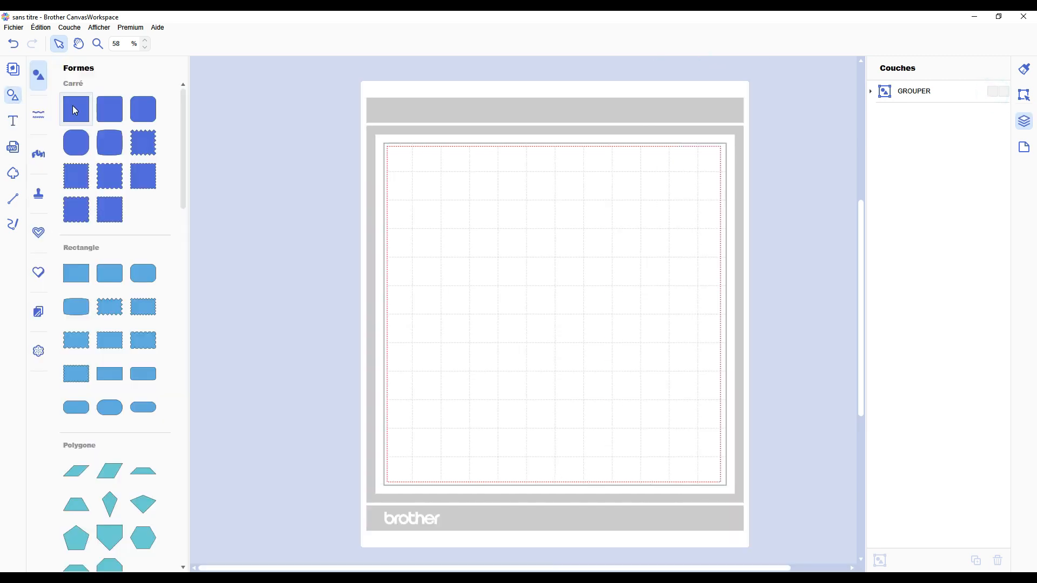
drag(76, 109, 481, 229)
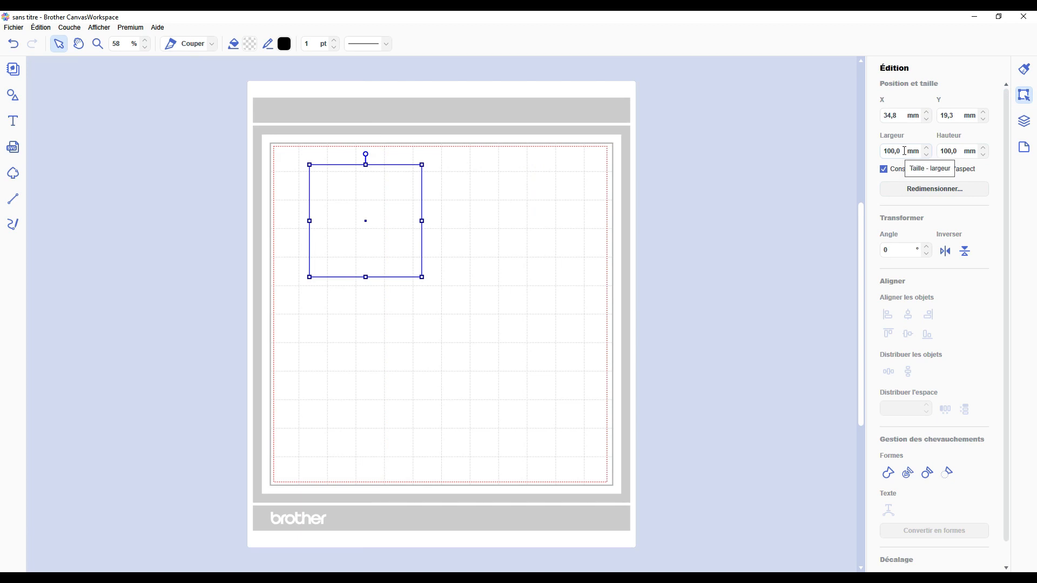
click(902, 151)
click(893, 168)
double_click(899, 150)
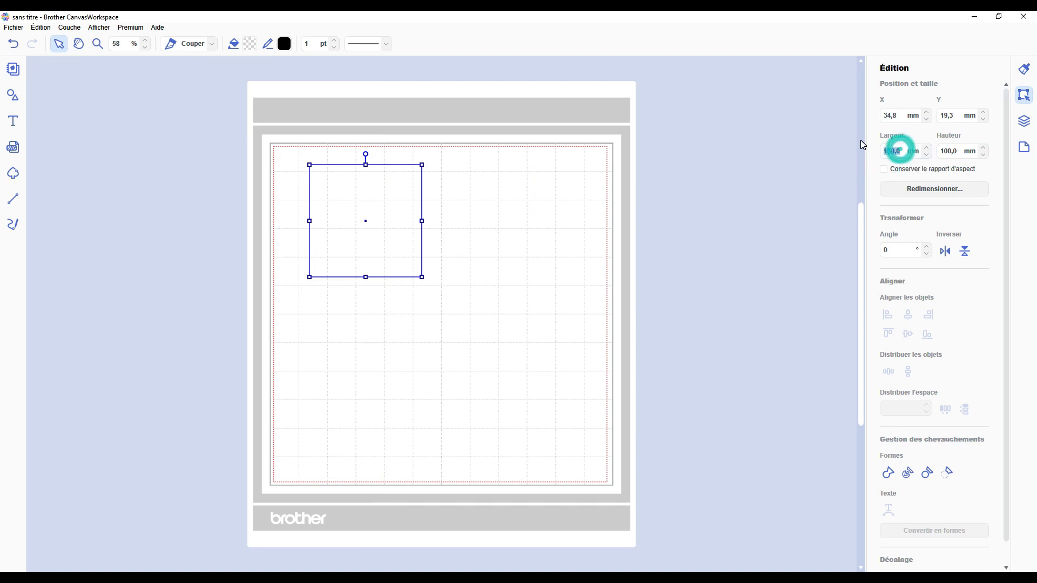
text(200)
key(Tab)
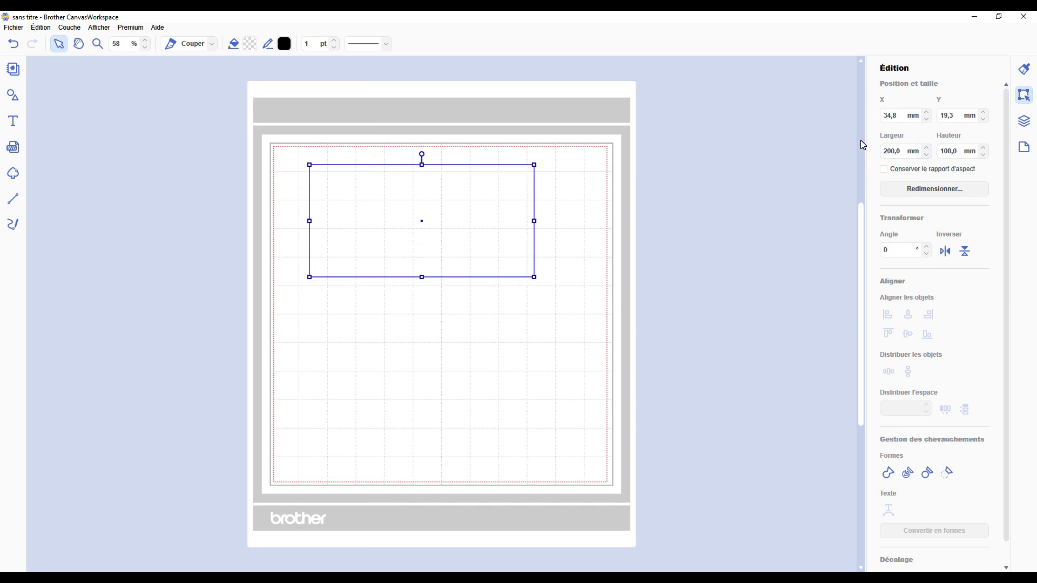
text(150)
key(Return)
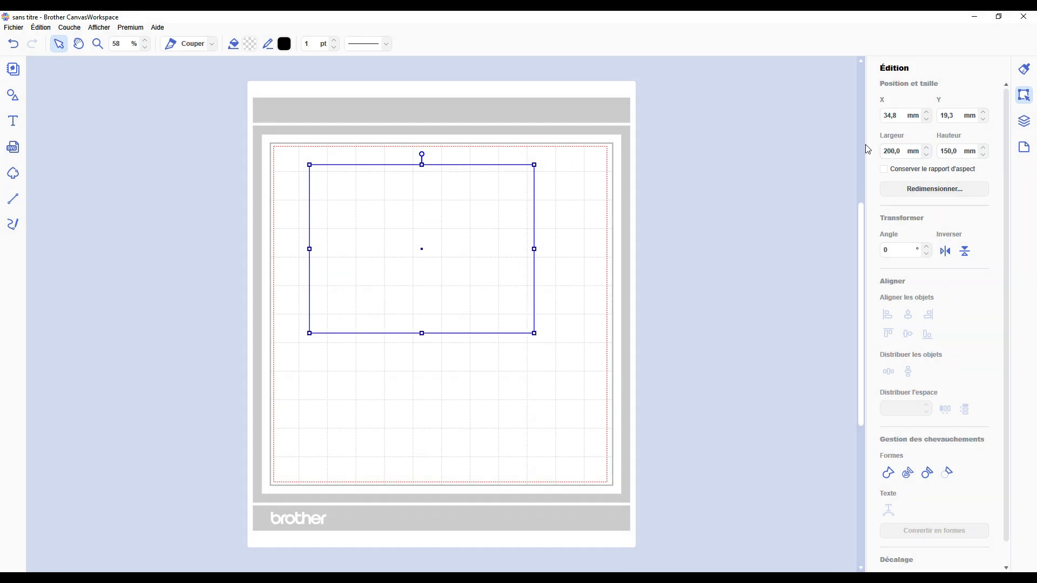
Step: Add a point at the middle of the rectangle's top edge and leave path editing
double_click(348, 165)
click(309, 165)
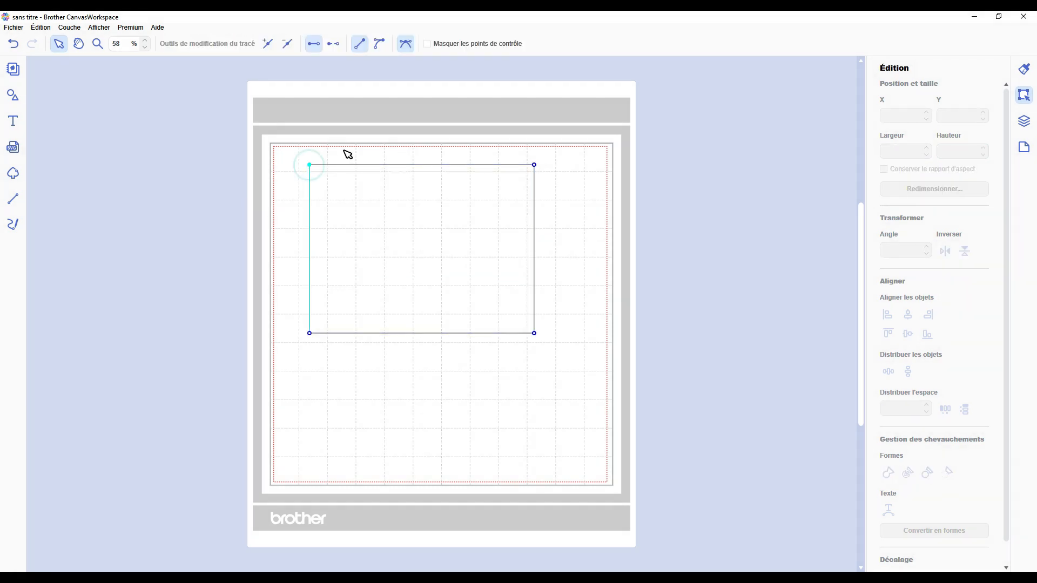
click(535, 164)
click(264, 43)
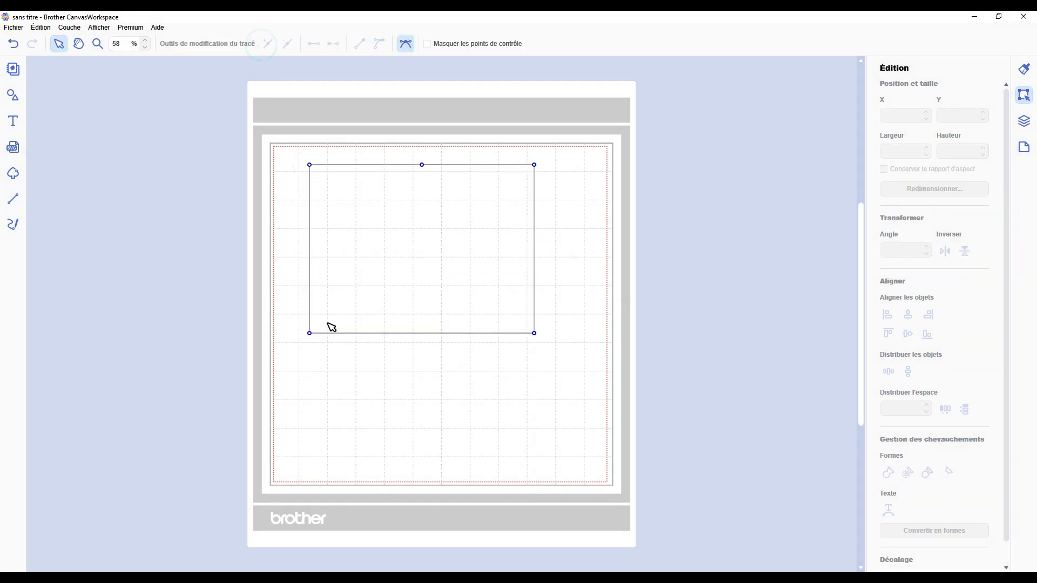
click(534, 333)
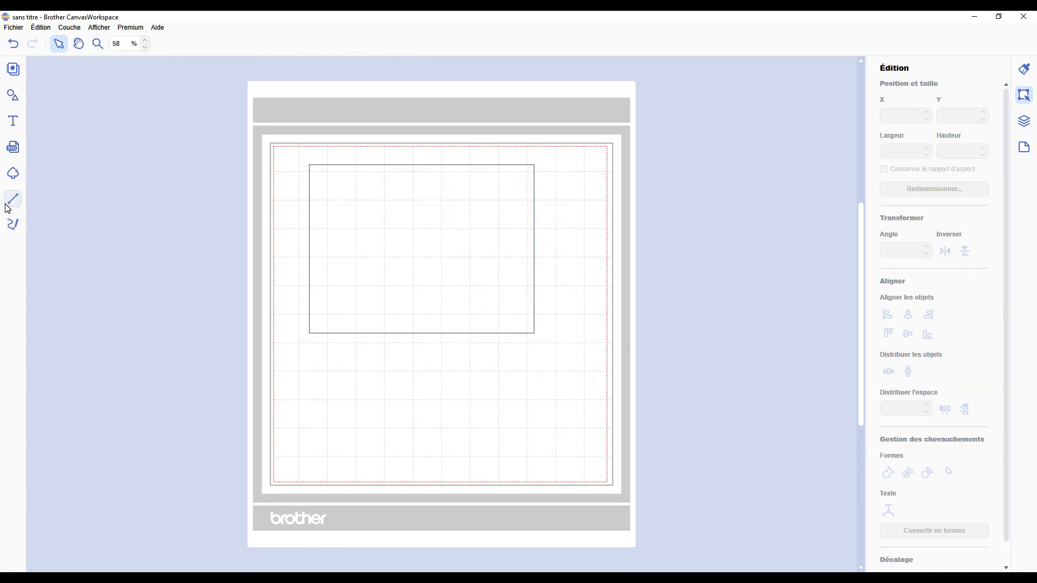
Step: Draw a vertical line from the top edge's midpoint down to the bottom edge and give it a dashed line style
click(6, 204)
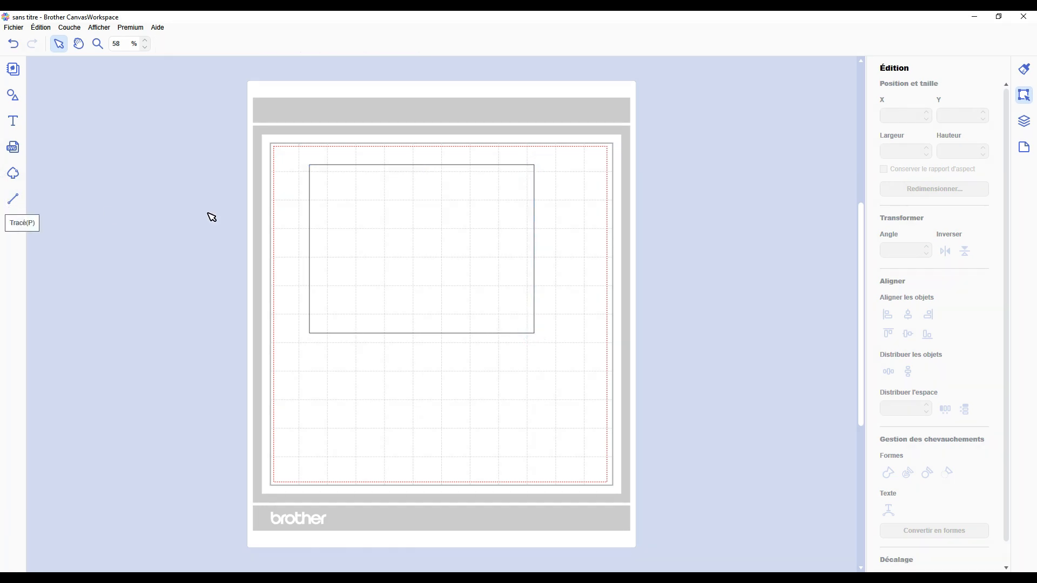
click(422, 165)
click(419, 274)
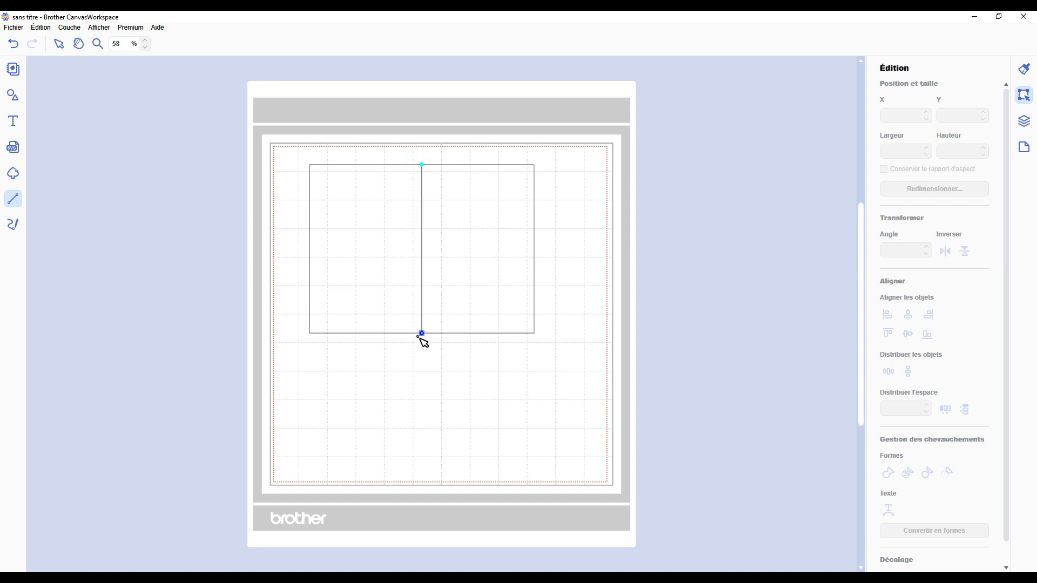
click(421, 333)
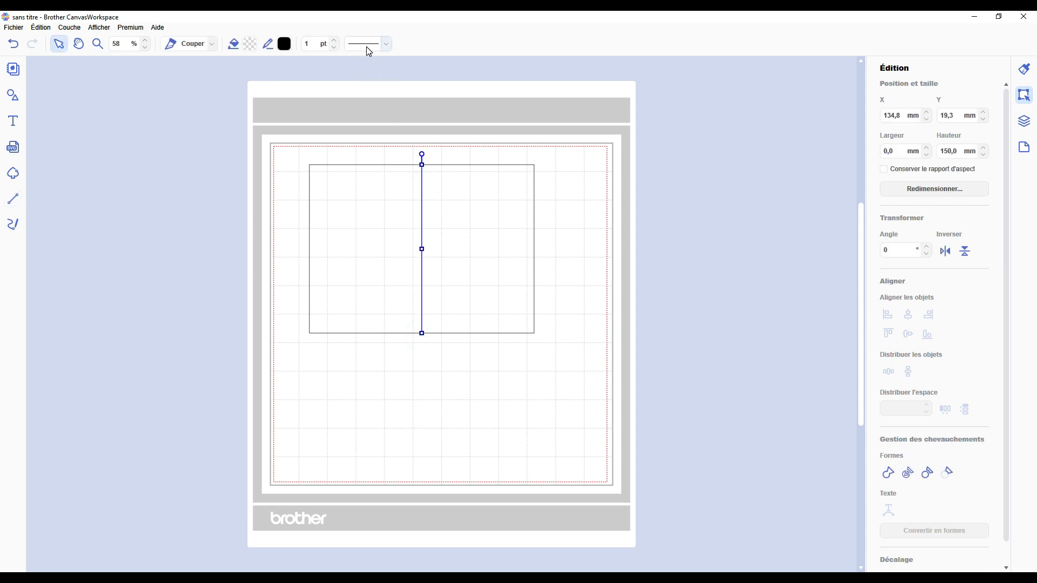
click(368, 50)
click(370, 78)
Step: Group the rectangle with its dashed fold line and move the group to the mat's upper-left corner, at about X 6.9 mm, Y 8.2 mm
drag(511, 134, 356, 278)
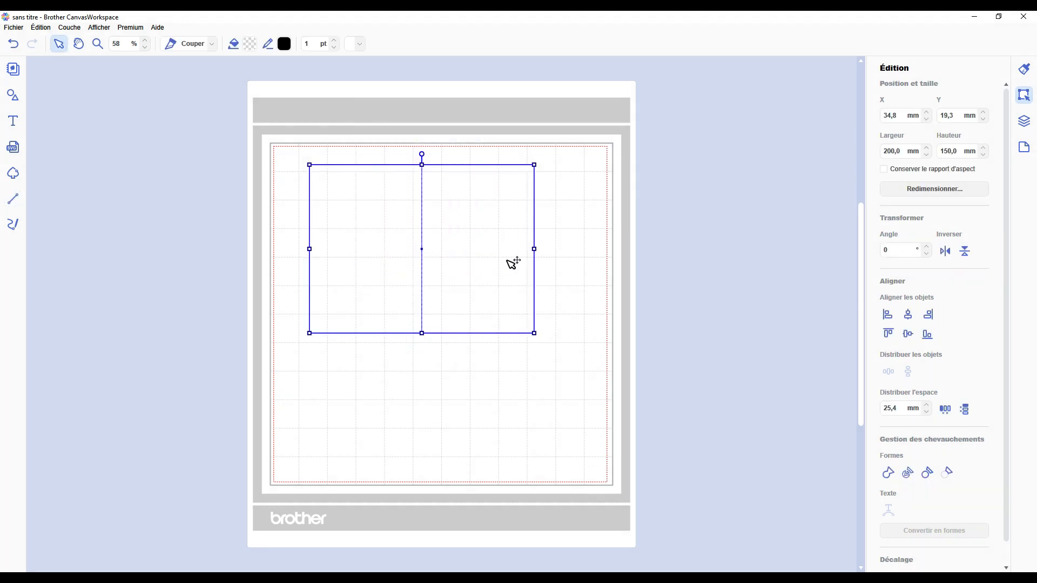
drag(513, 263, 432, 229)
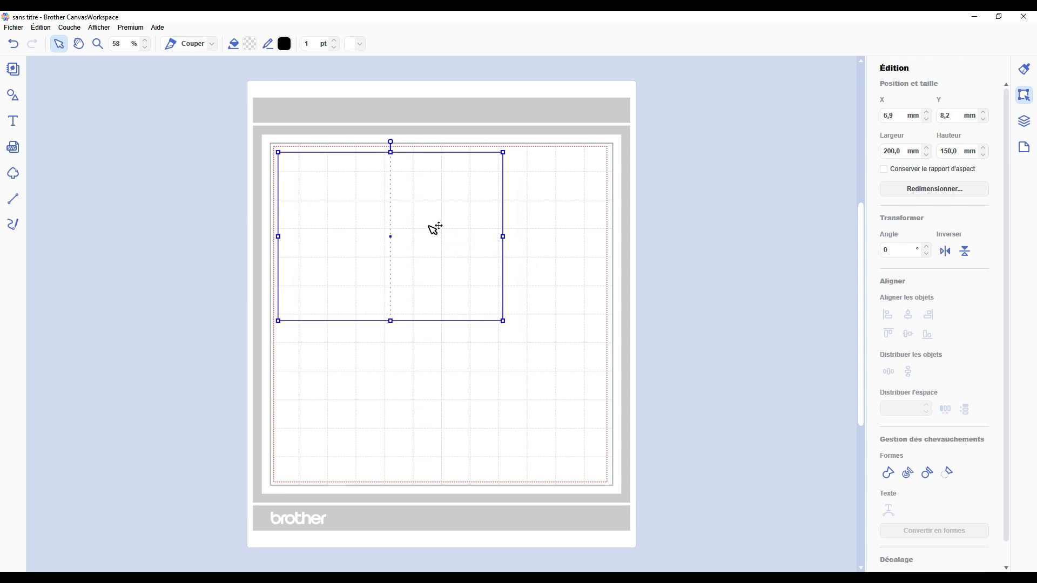
click(566, 231)
Step: Add another plain square and resize it to 90 mm wide by 140 mm high
click(13, 95)
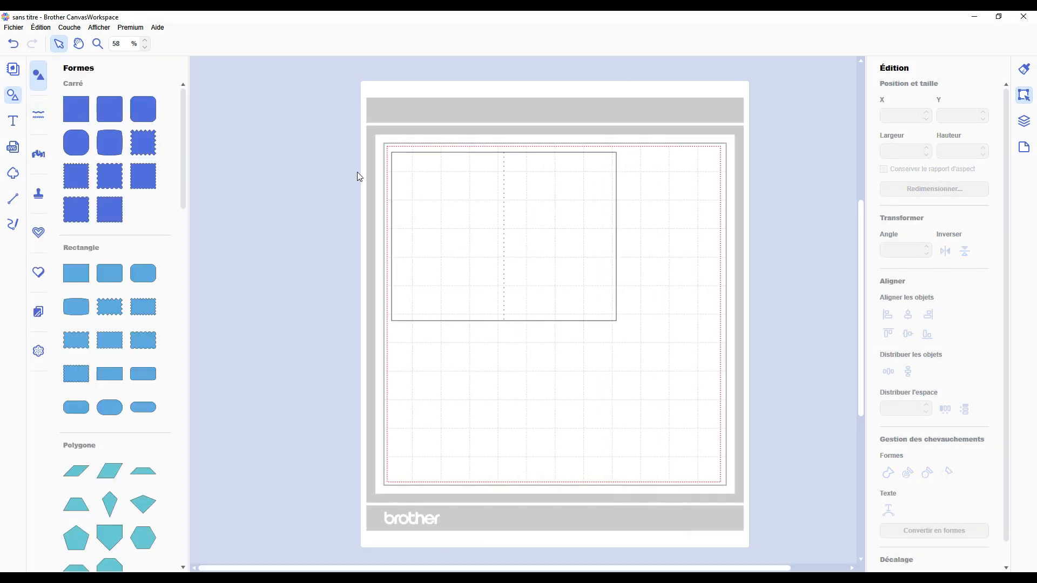
click(76, 108)
click(13, 98)
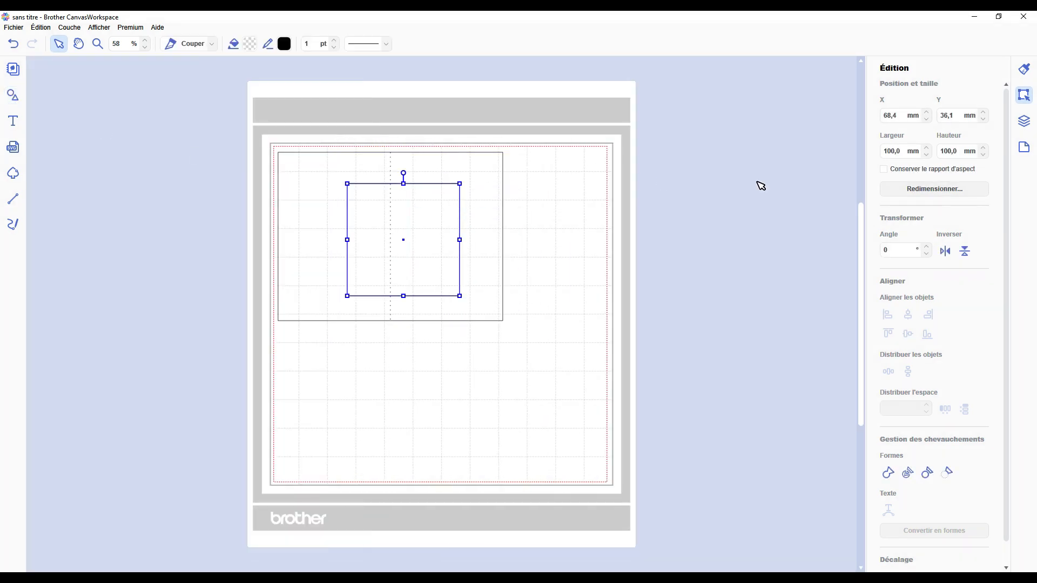
click(909, 156)
key(Return)
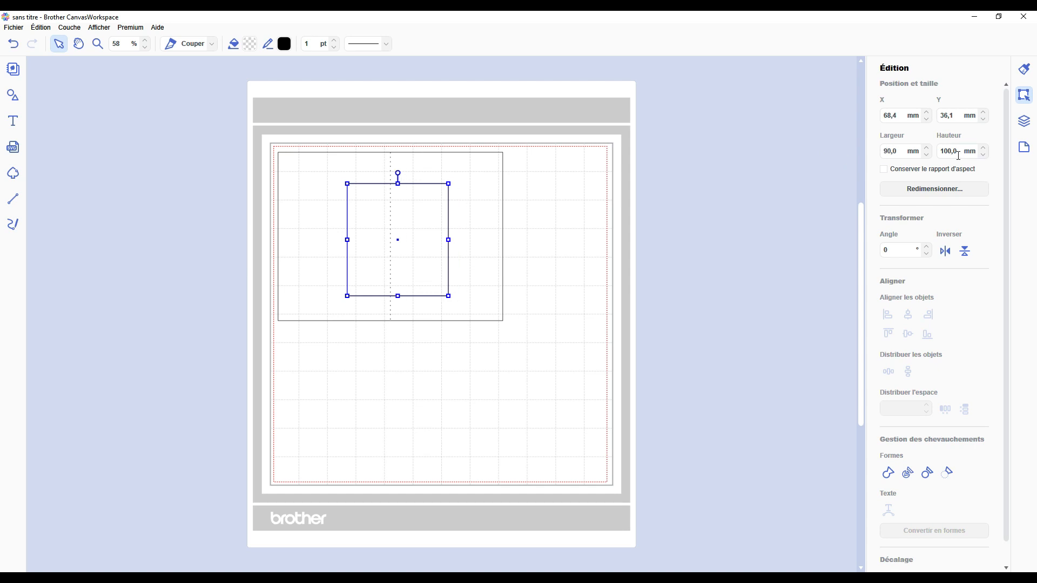
click(958, 156)
text(140)
key(Return)
Step: Place the 90 × 140 mm rectangle inside the card's right half and shift both slightly right, with the card at about X 9.3 mm
drag(391, 262, 438, 238)
drag(336, 243, 339, 243)
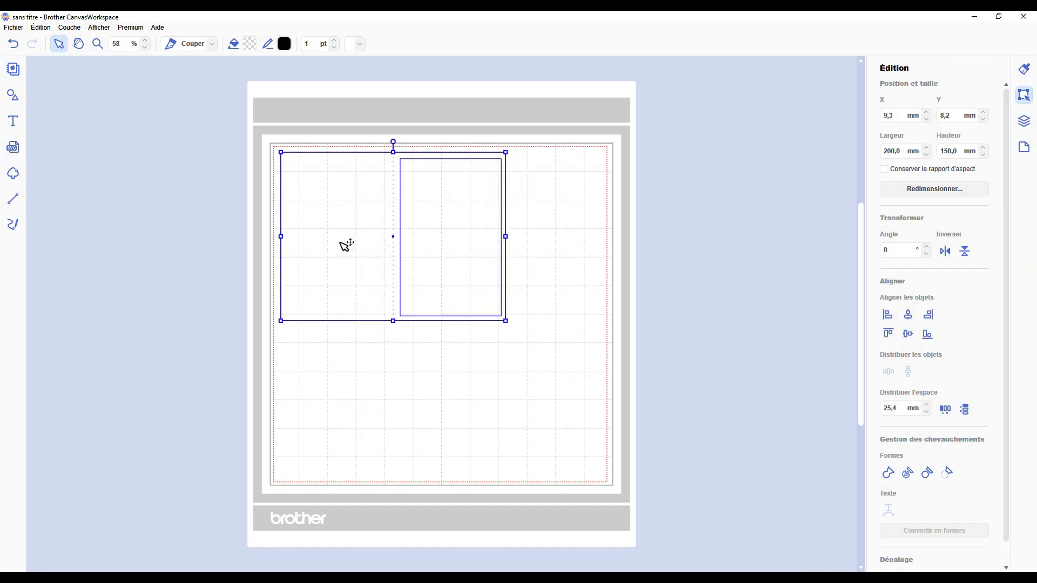
click(532, 245)
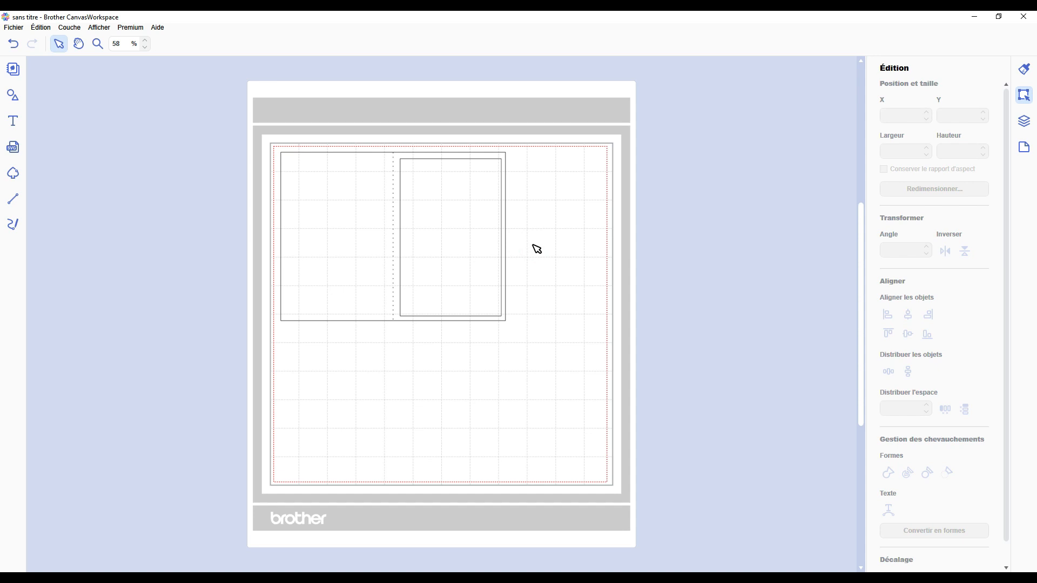
Step: Duplicate the 90 × 140 mm rectangle twice and move both copies to the mat's lower-left area
click(437, 227)
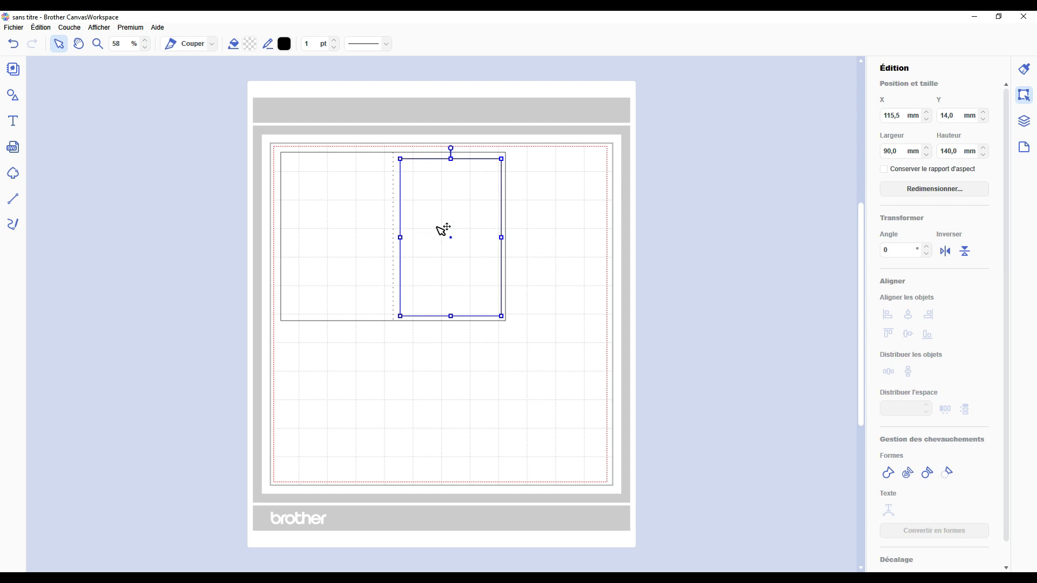
key(ctrl+d)
key(ctrl+d)
drag(493, 238, 356, 380)
click(460, 274)
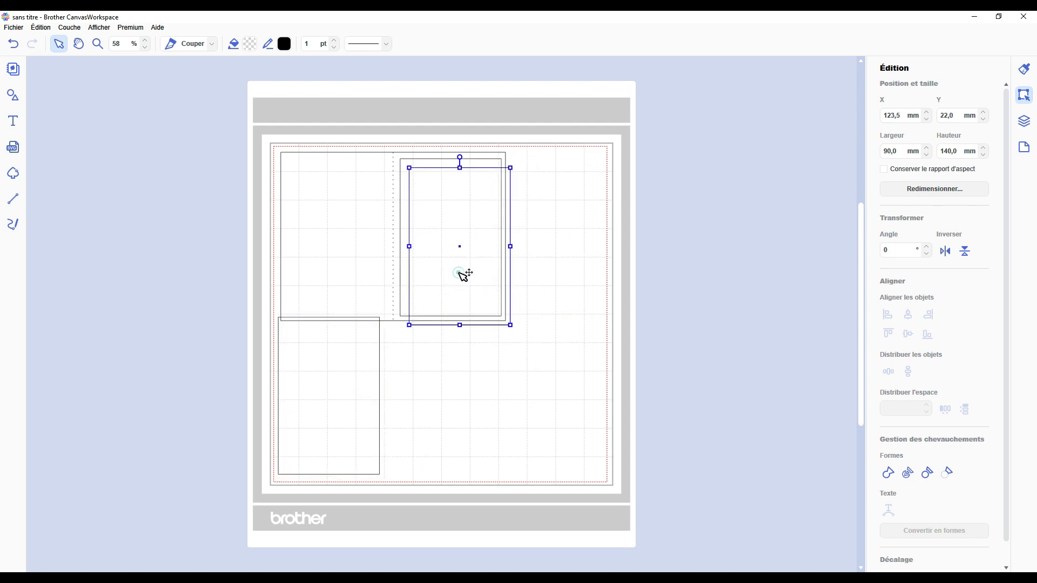
drag(463, 275, 341, 415)
click(470, 315)
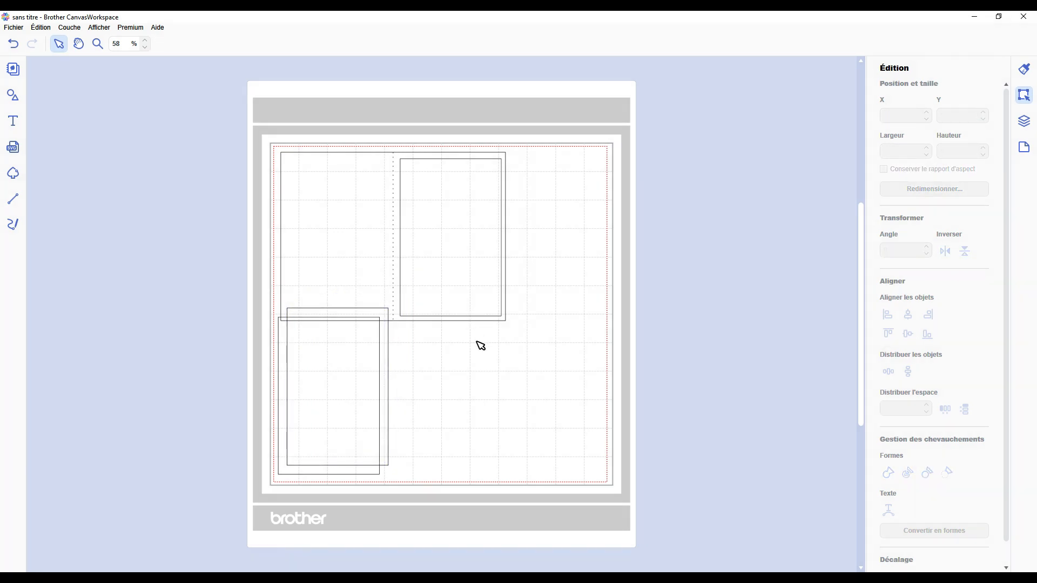
Step: Show the layers and move the black 1, 2 and 3-abc group onto the mat's lower-right area
click(1024, 121)
drag(765, 210, 546, 356)
drag(671, 273, 438, 414)
drag(723, 308, 489, 436)
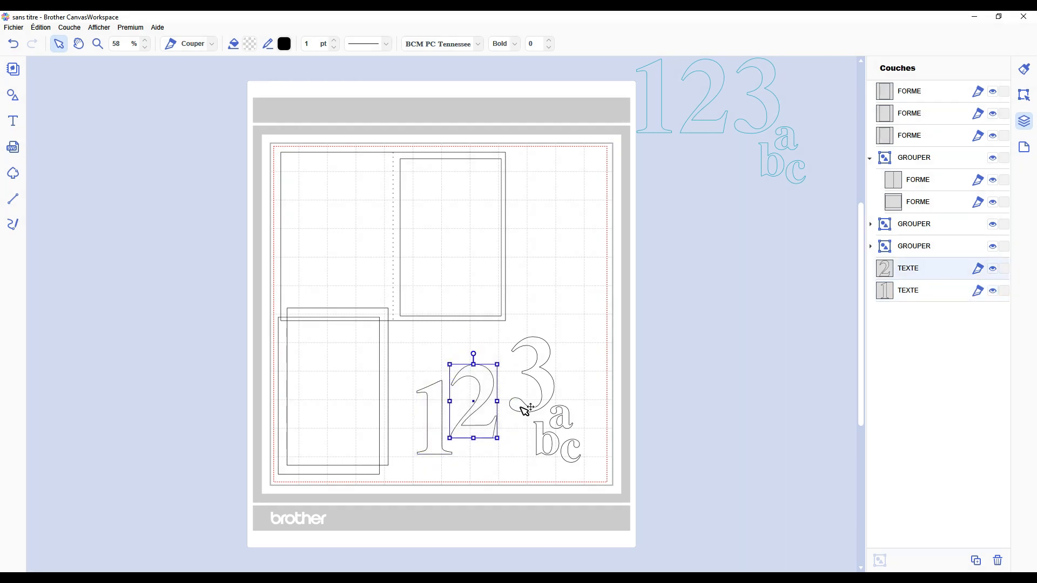
drag(527, 405, 516, 410)
drag(611, 422, 435, 427)
drag(465, 421, 444, 431)
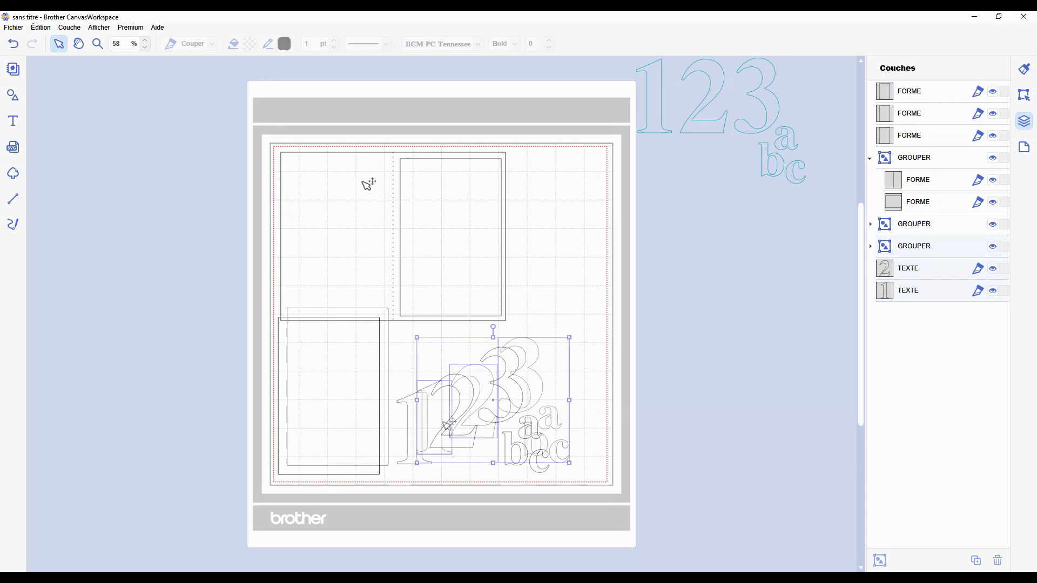
Step: Collapse the card group and move it to the top of the layer order, and hide the turquoise text group
click(362, 182)
click(361, 182)
click(471, 182)
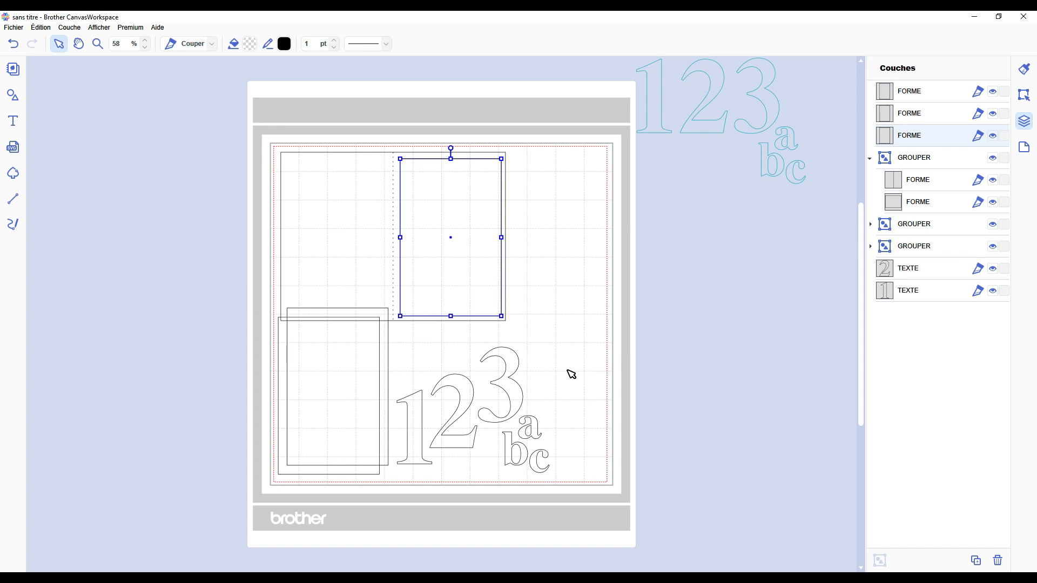
click(870, 159)
click(870, 159)
drag(906, 160, 916, 94)
click(871, 95)
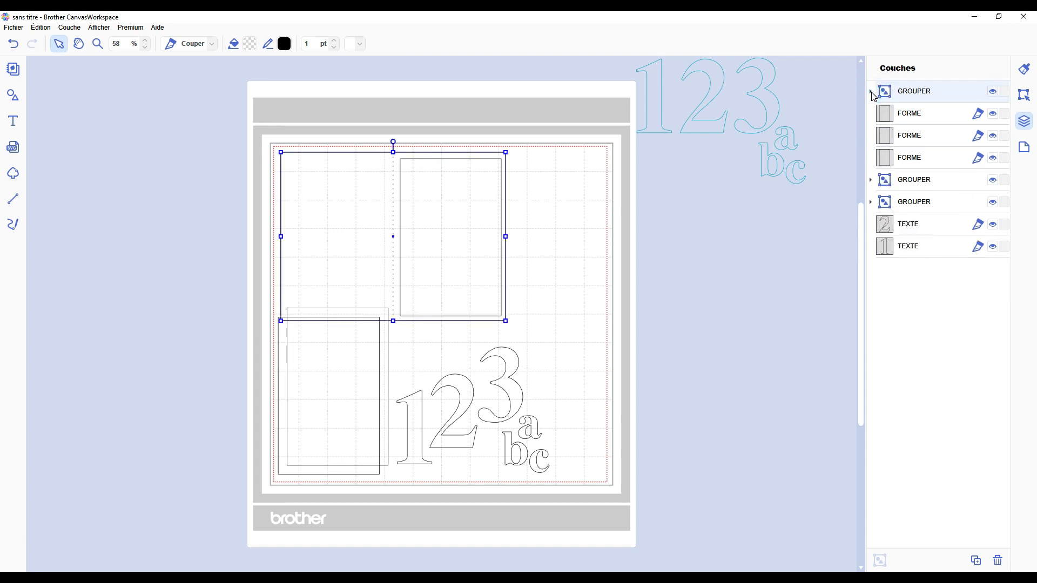
click(992, 180)
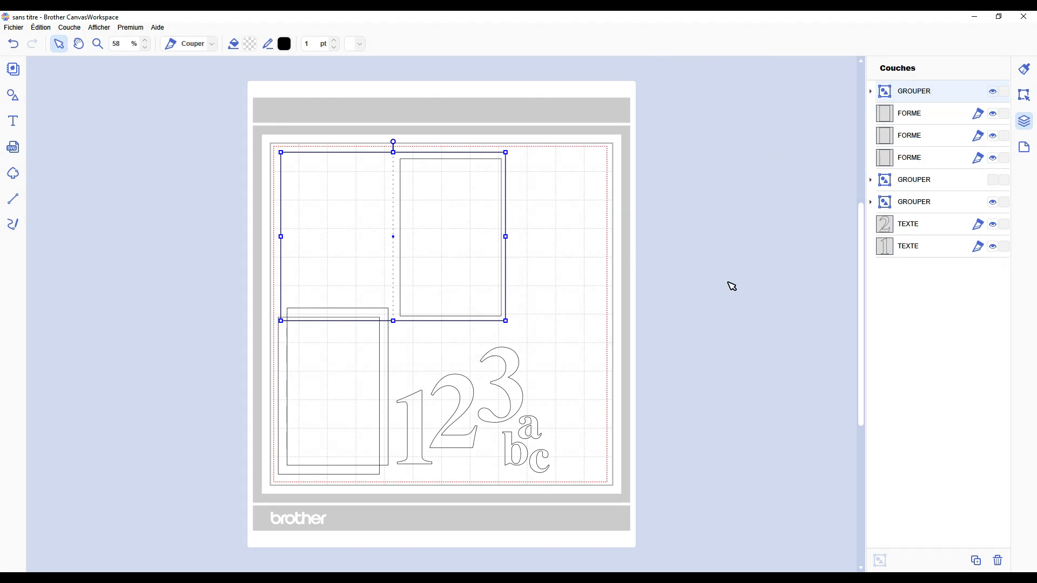
click(621, 268)
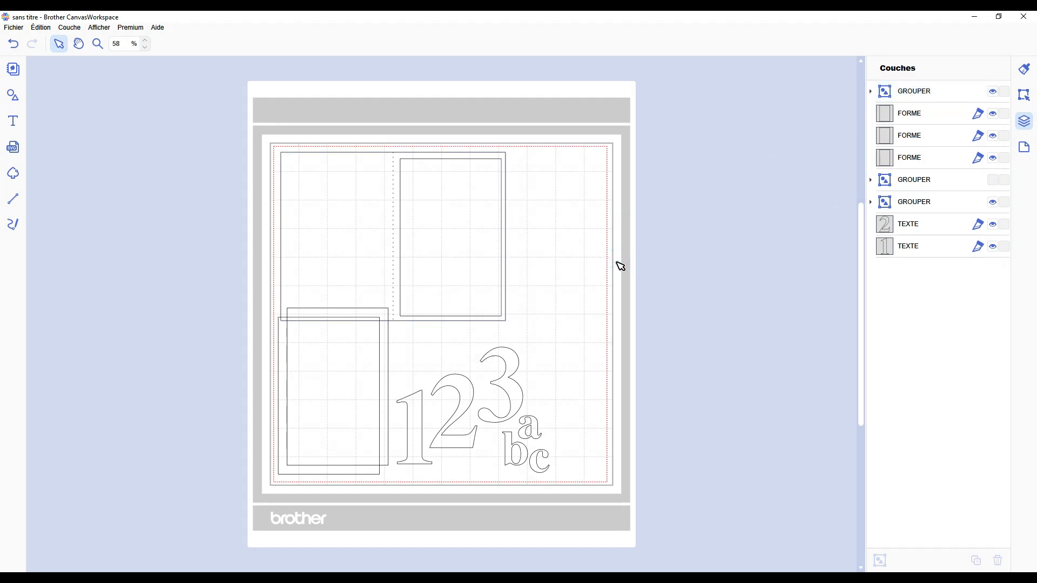
Step: Try to select the inner rectangle directly on the mat while the card group is layered above it
click(477, 214)
click(563, 168)
click(445, 188)
click(563, 203)
click(425, 196)
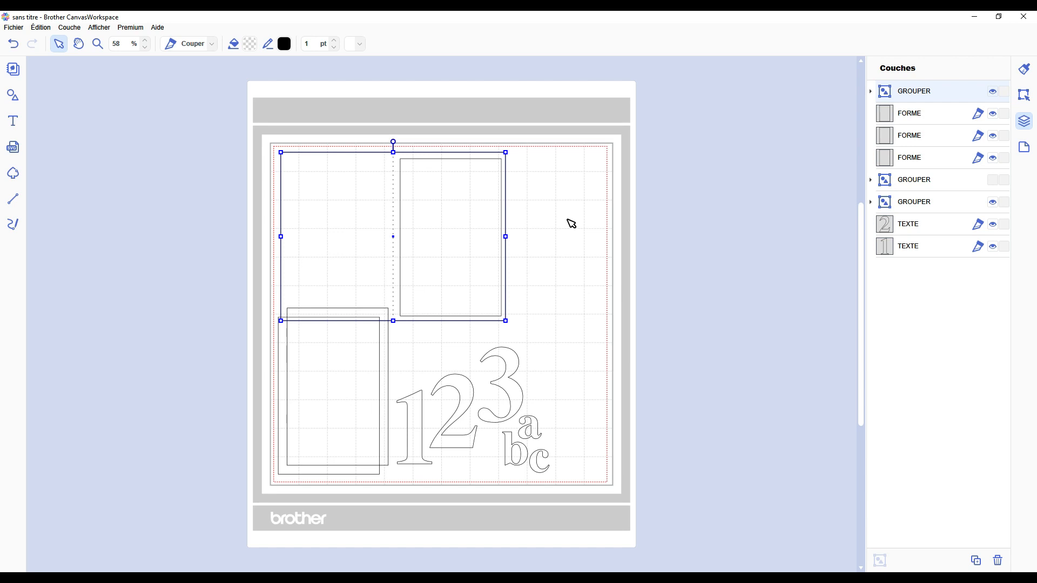
Step: Move the card group and the inner rectangle beneath it apart, and return both to their places in the upper-left area
drag(305, 173, 402, 298)
drag(454, 196, 667, 218)
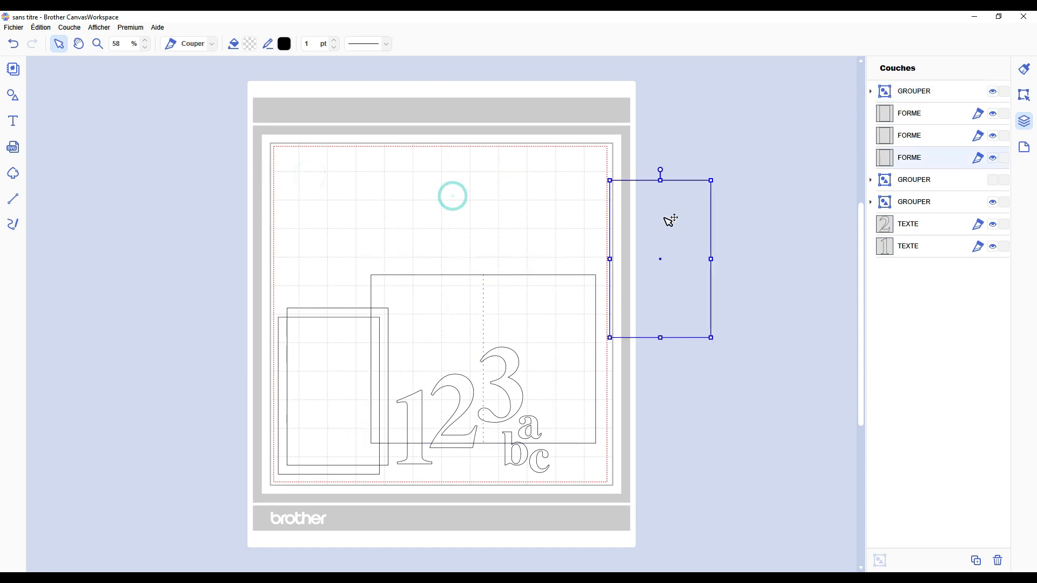
drag(527, 308, 435, 188)
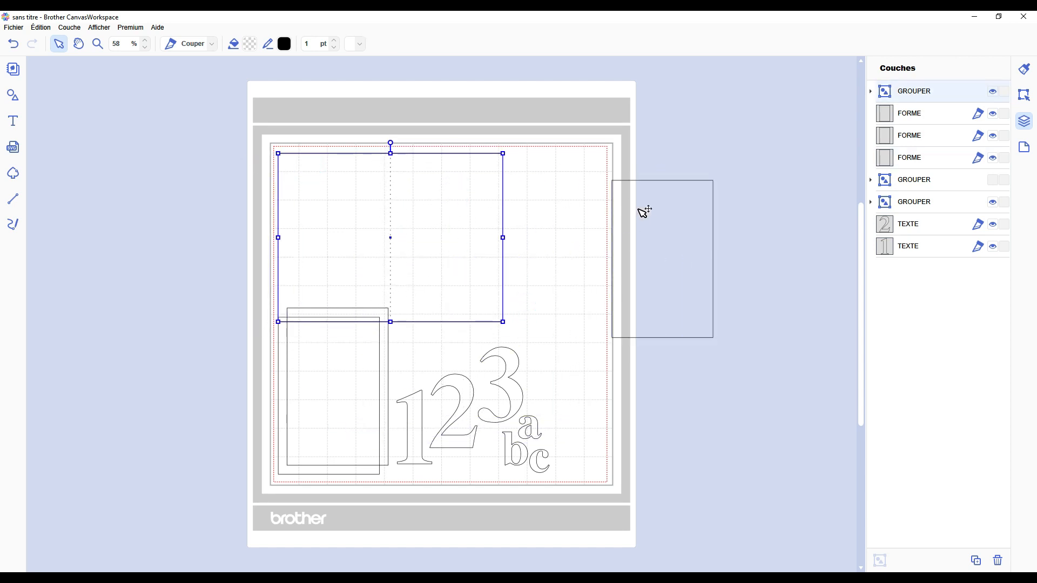
drag(644, 212, 437, 192)
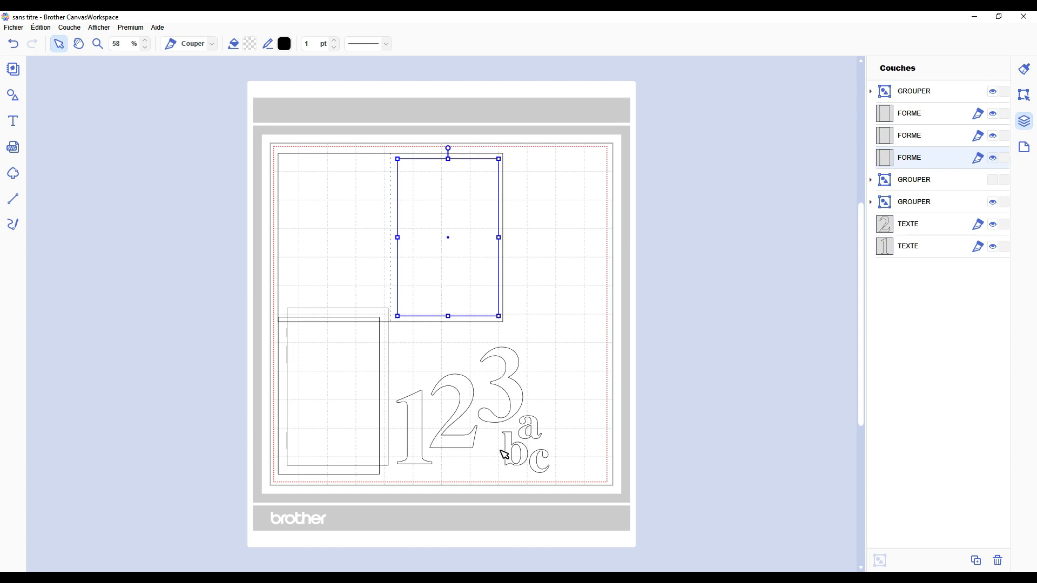
click(580, 285)
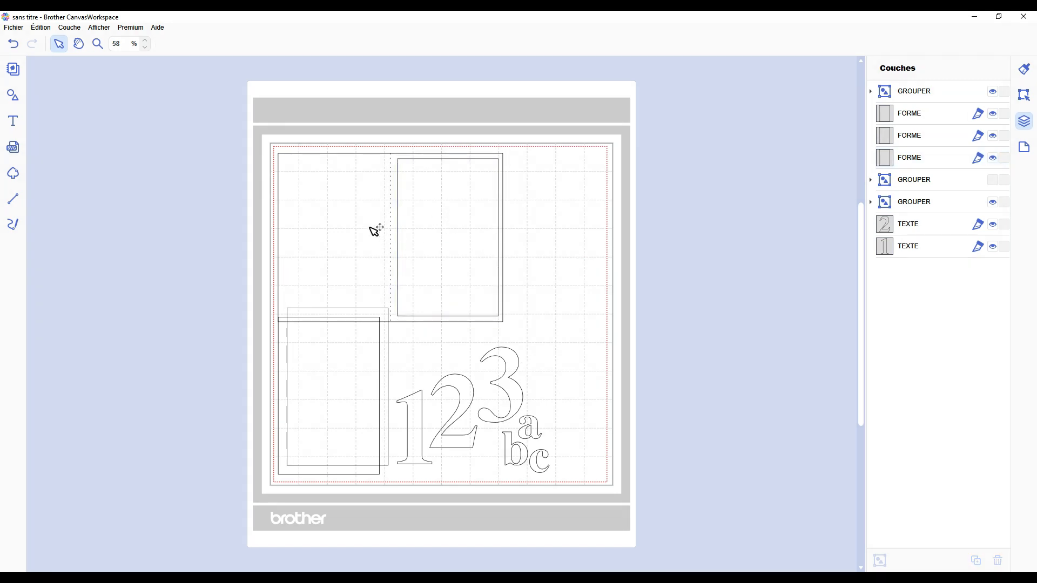
Step: Retry selecting the rectangle beneath the card group, and move the group down and right to reach it
click(455, 209)
click(546, 222)
click(472, 211)
click(568, 214)
drag(306, 184, 392, 280)
click(482, 197)
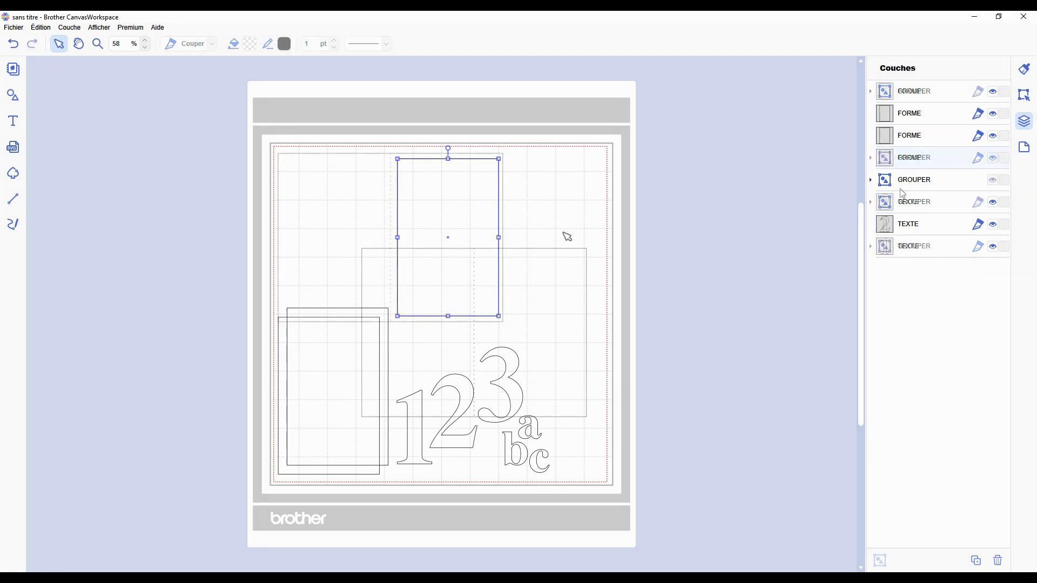
Step: Undo the card group's repositioning and reordering, and place the inner rectangle's layer directly above the card group in the layer order
key(ctrl+z)
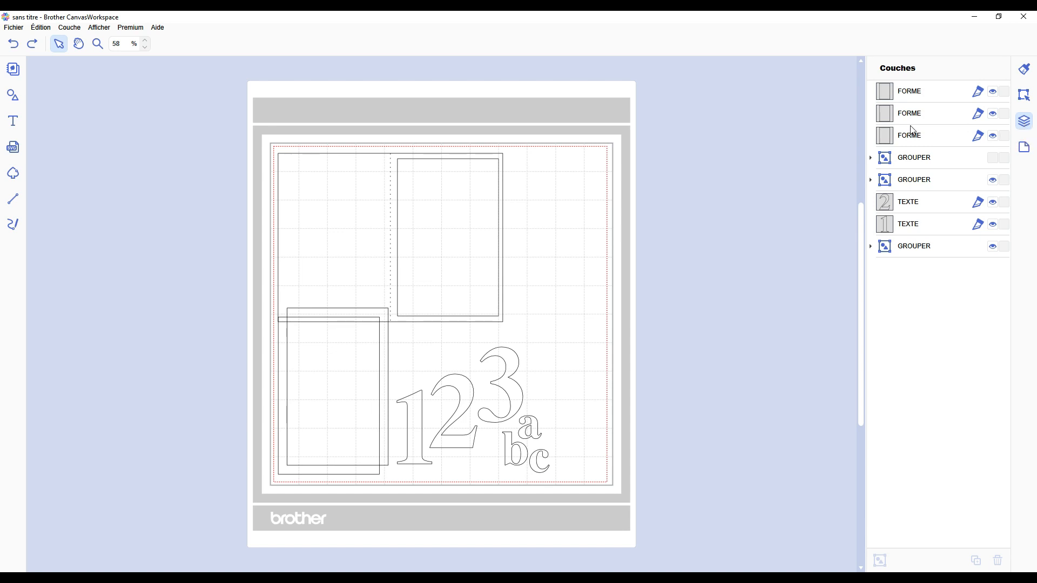
drag(913, 141, 885, 236)
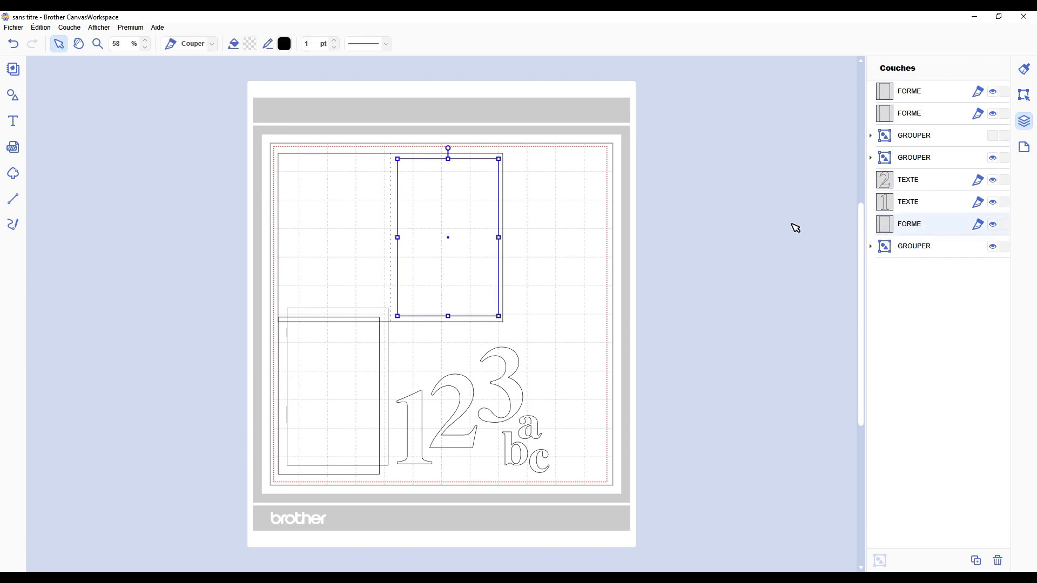
click(936, 255)
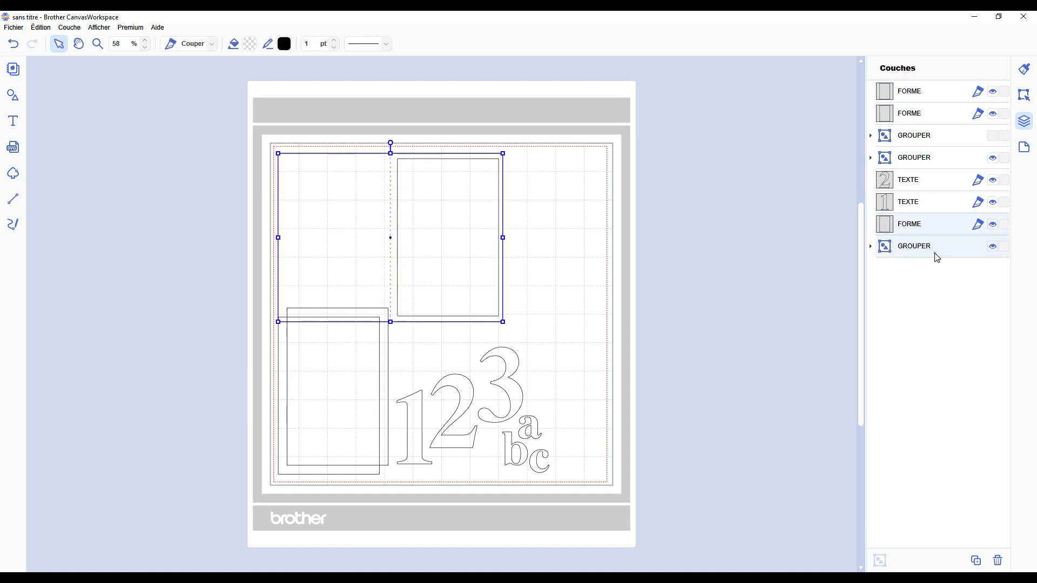
click(910, 224)
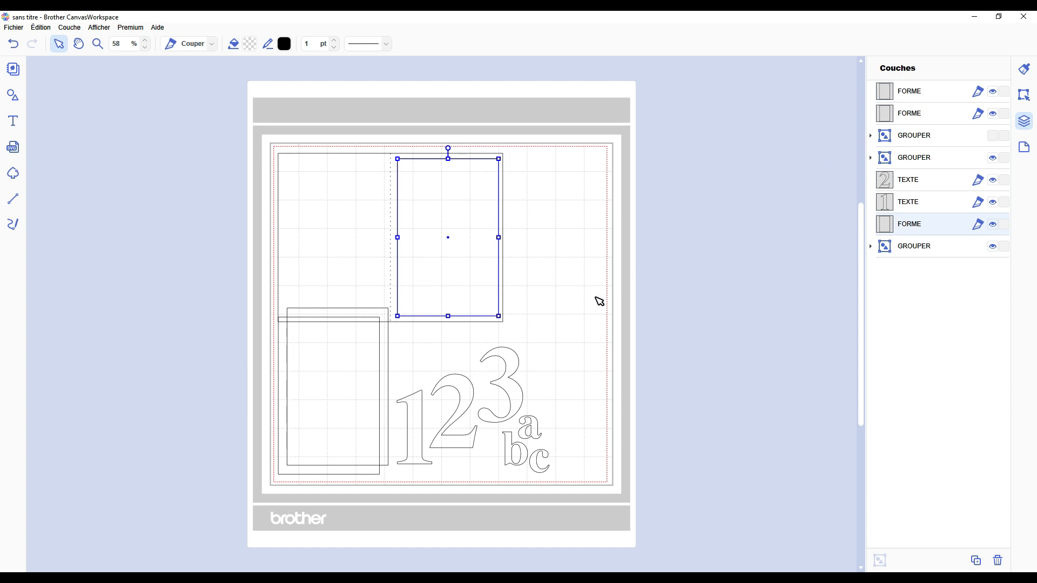
Step: Move the "3abc" text group onto the inner rectangle, and return it beside the 2
drag(518, 364, 457, 199)
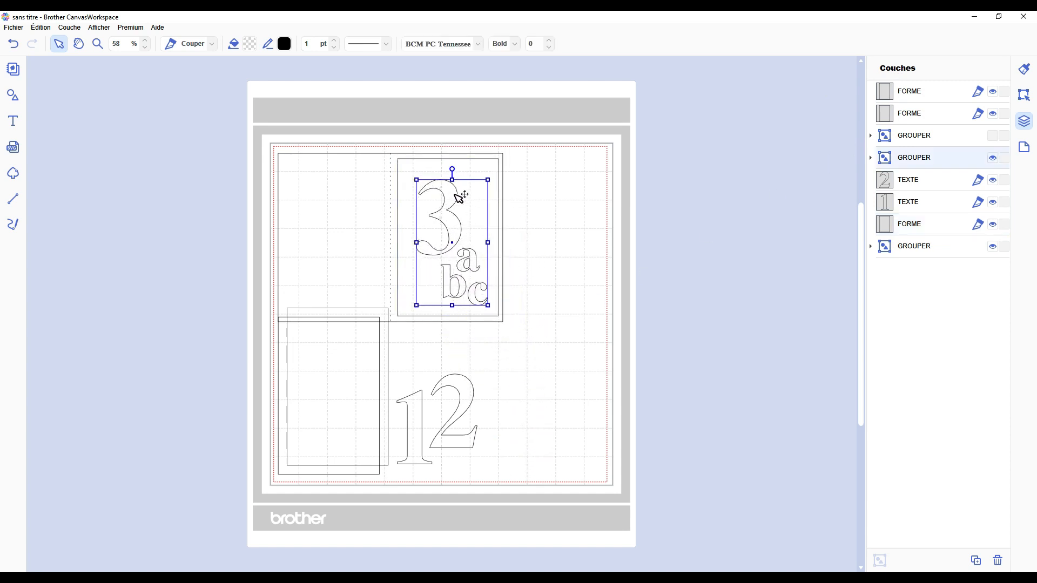
click(584, 204)
click(459, 200)
drag(459, 219, 519, 389)
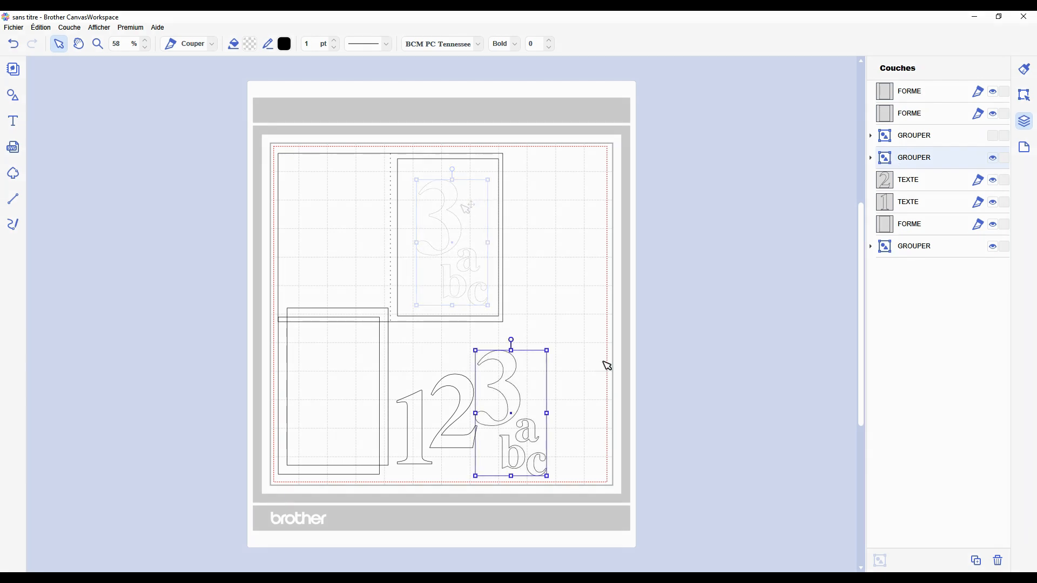
Step: Move both lower rectangles beneath the text layers, directly above the inner rectangle in the layer order
click(917, 89)
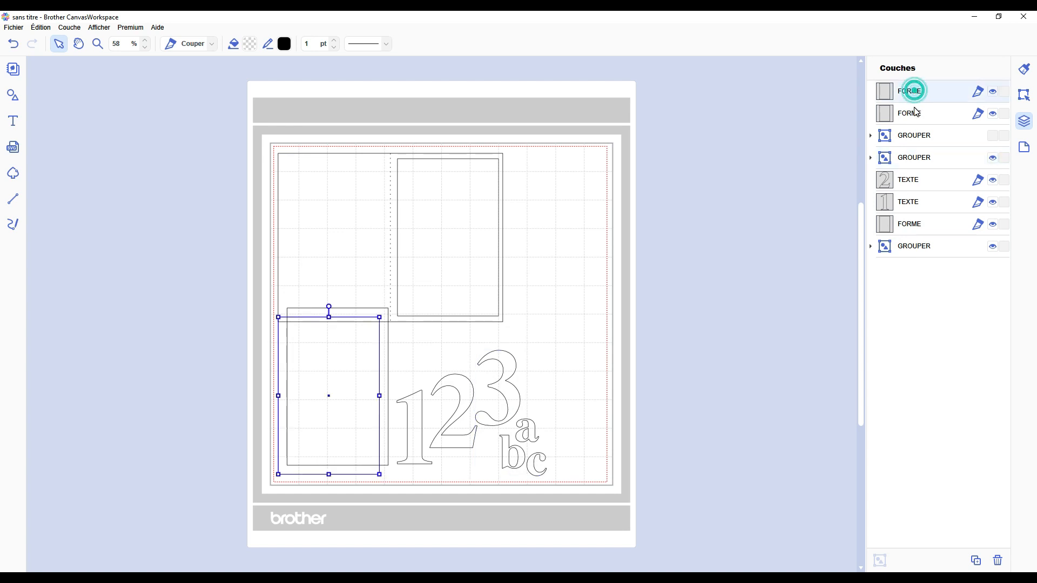
ctrl+click(914, 110)
drag(916, 89, 899, 215)
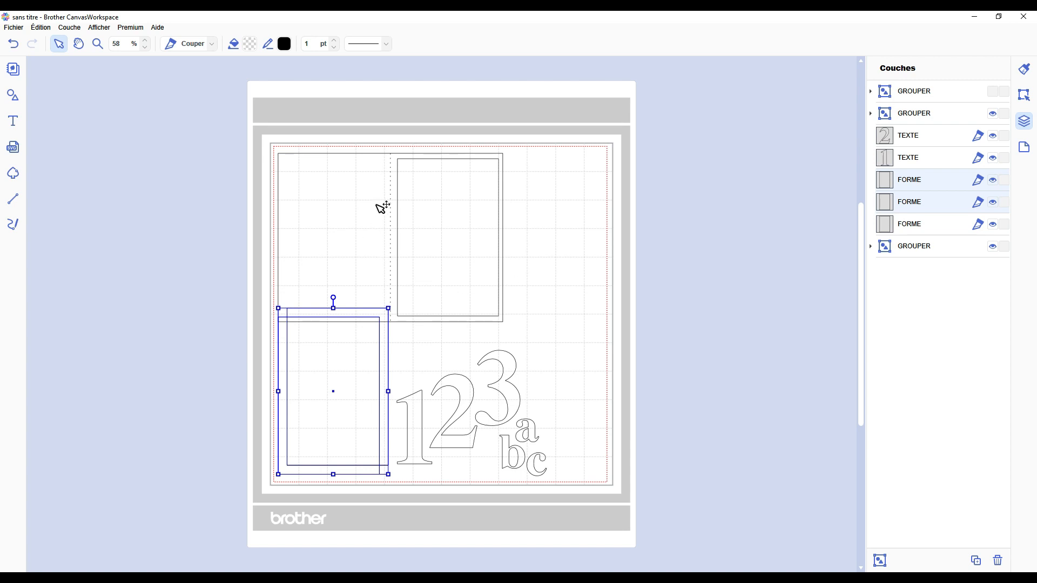
click(549, 311)
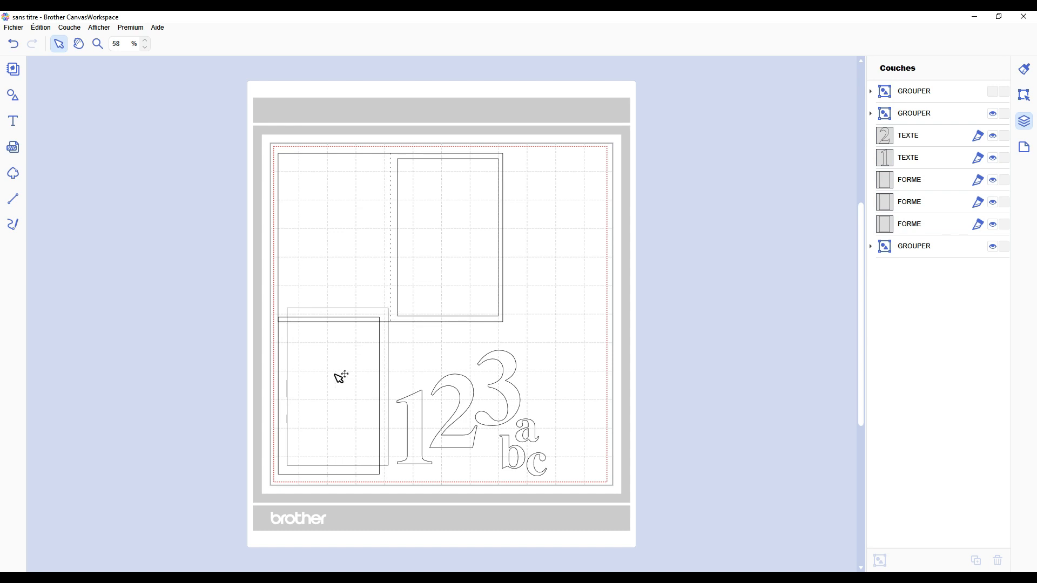
Step: Select the lower of the two overlapping rectangles to check which layer it belongs to
click(282, 474)
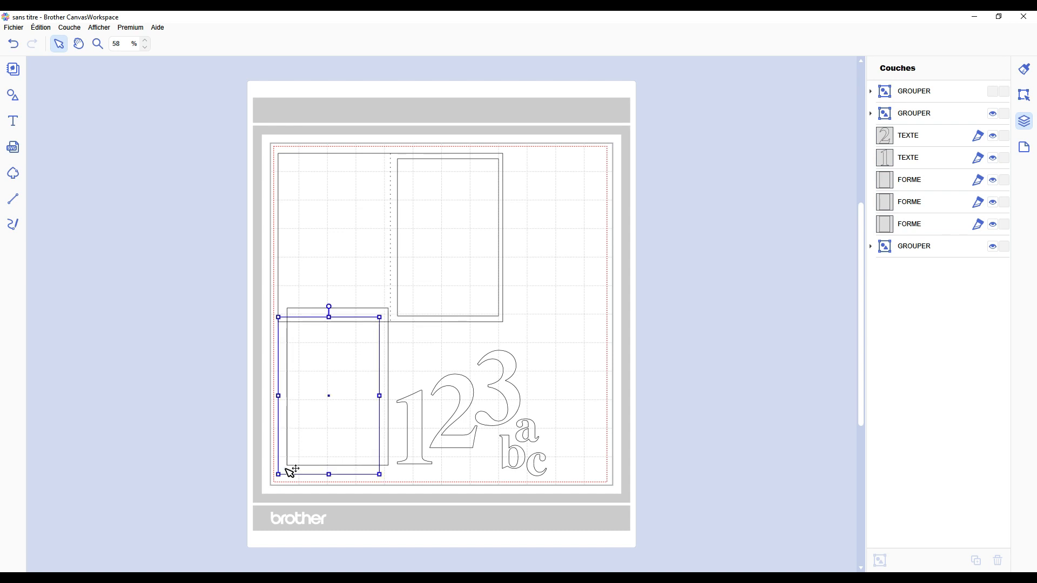
click(389, 318)
click(576, 310)
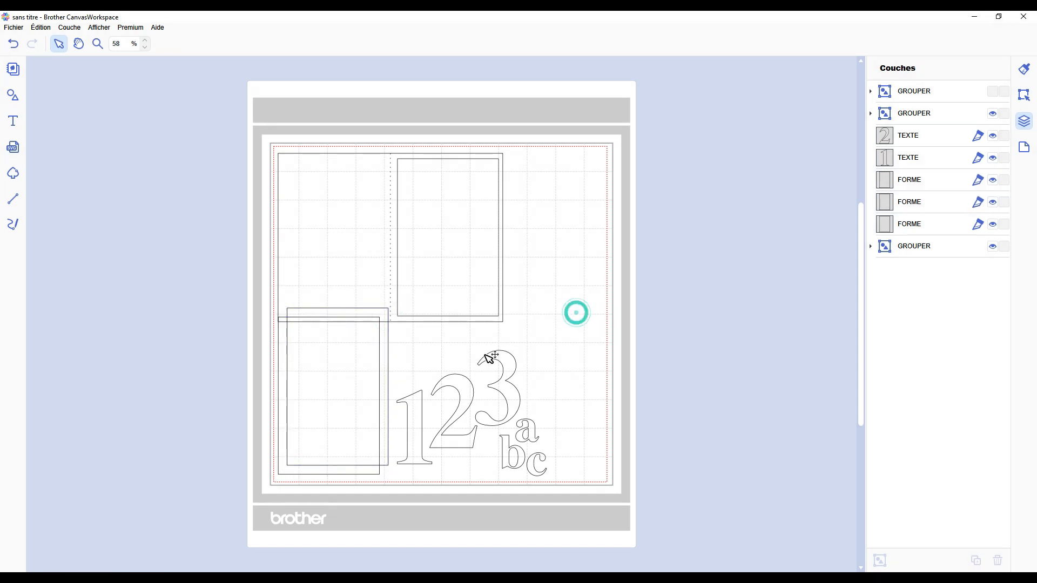
click(338, 359)
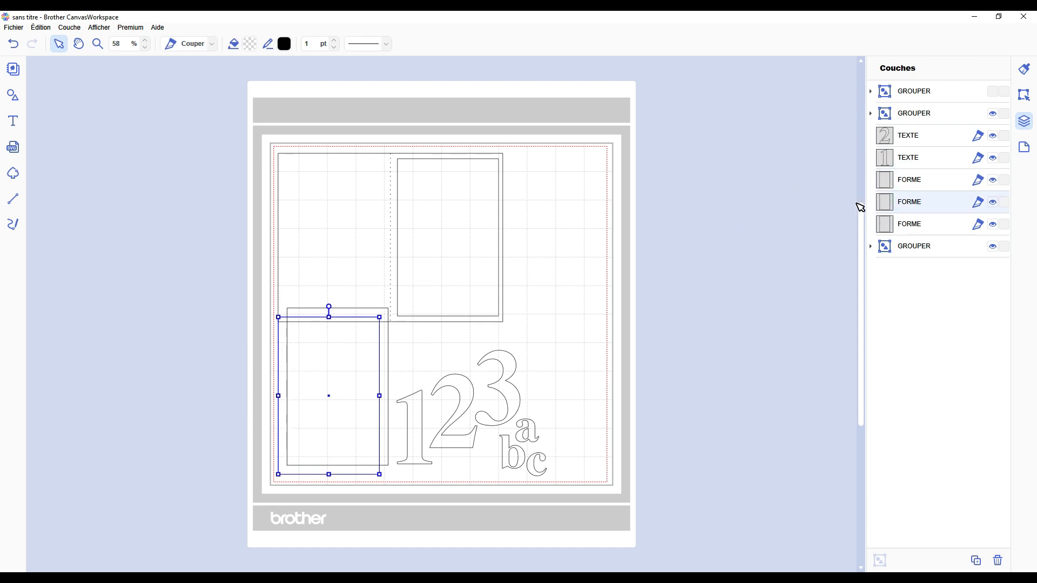
click(677, 230)
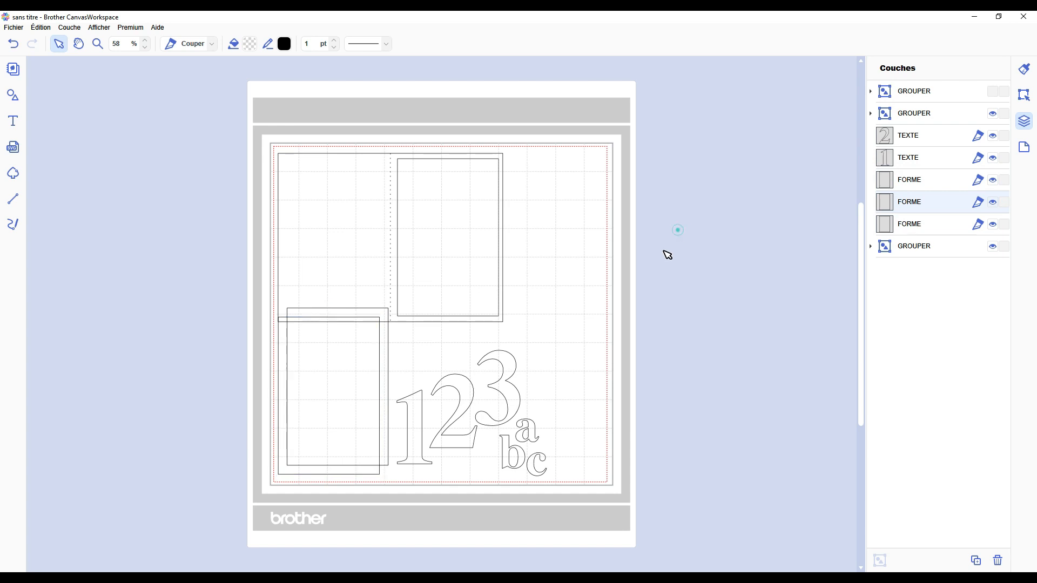
Step: Select the front overlapping rectangle and nudge it slightly up and right
click(342, 350)
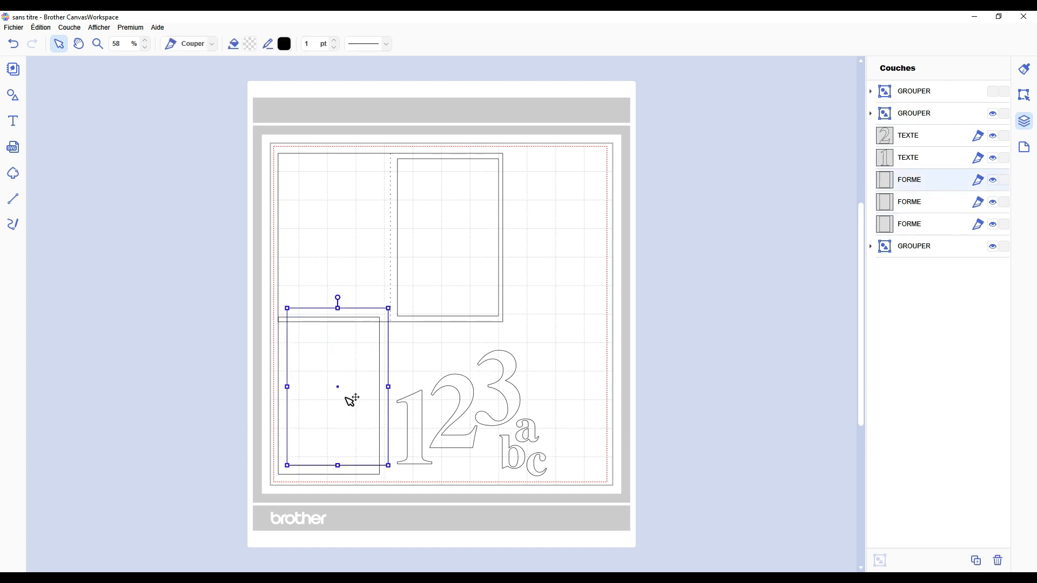
mouse_move(349, 398)
mouse_down()
mouse_move(564, 241)
mouse_move(354, 393)
mouse_up()
click(338, 397)
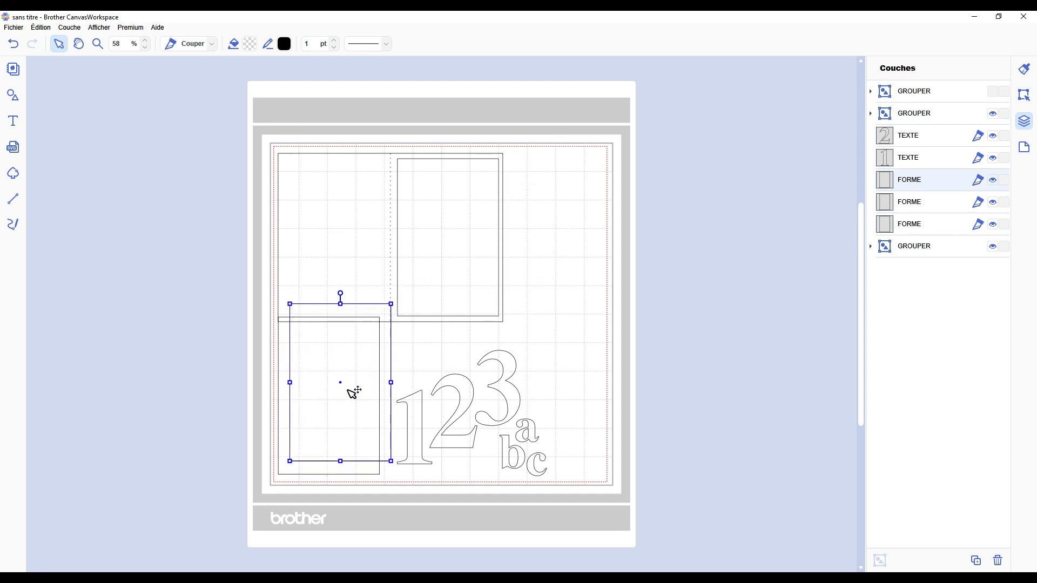
click(433, 347)
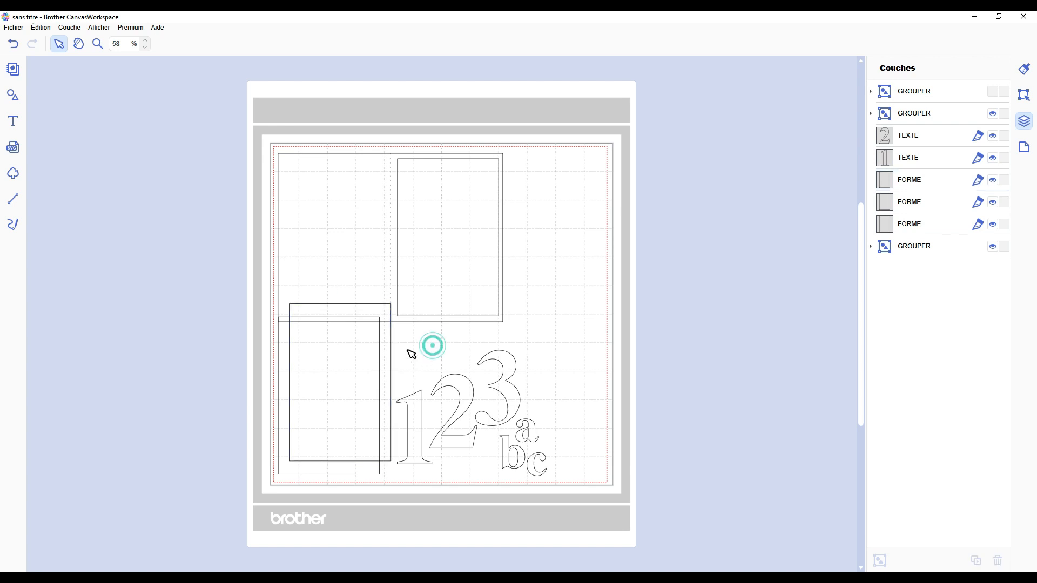
Step: Slide the front rectangle off the one beneath it onto the numbers, and undo the move
click(325, 378)
drag(325, 379, 360, 392)
drag(425, 399, 420, 392)
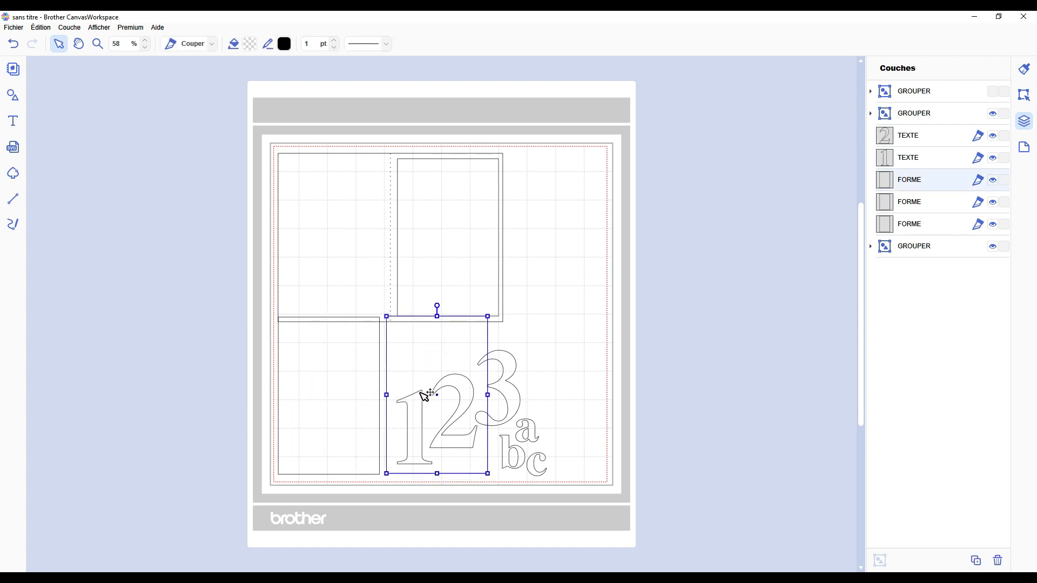
key(ctrl+z)
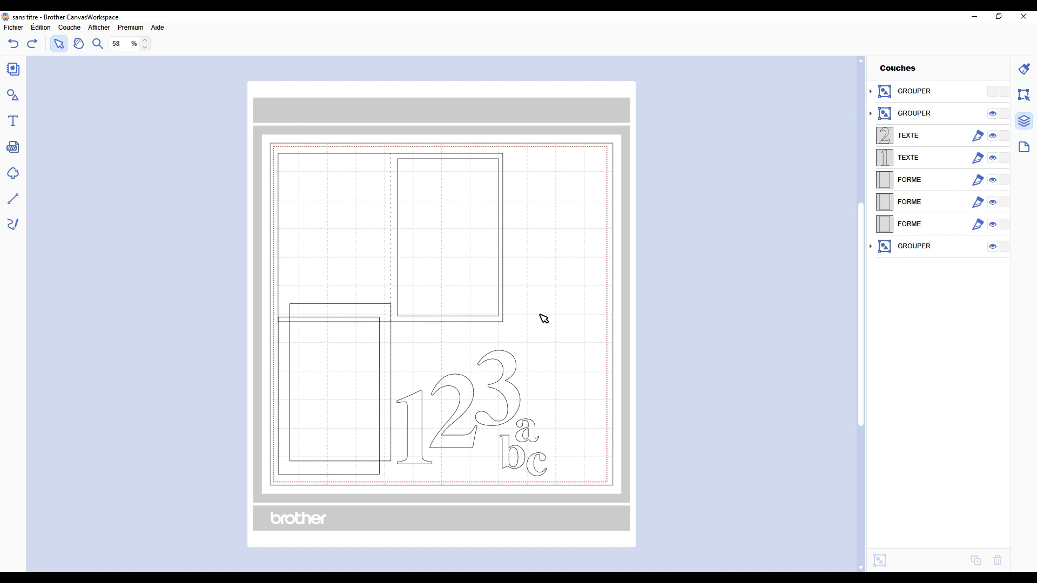
Step: Expand the card group, select its outline and dotted fold line in turn, and collapse the group
click(366, 189)
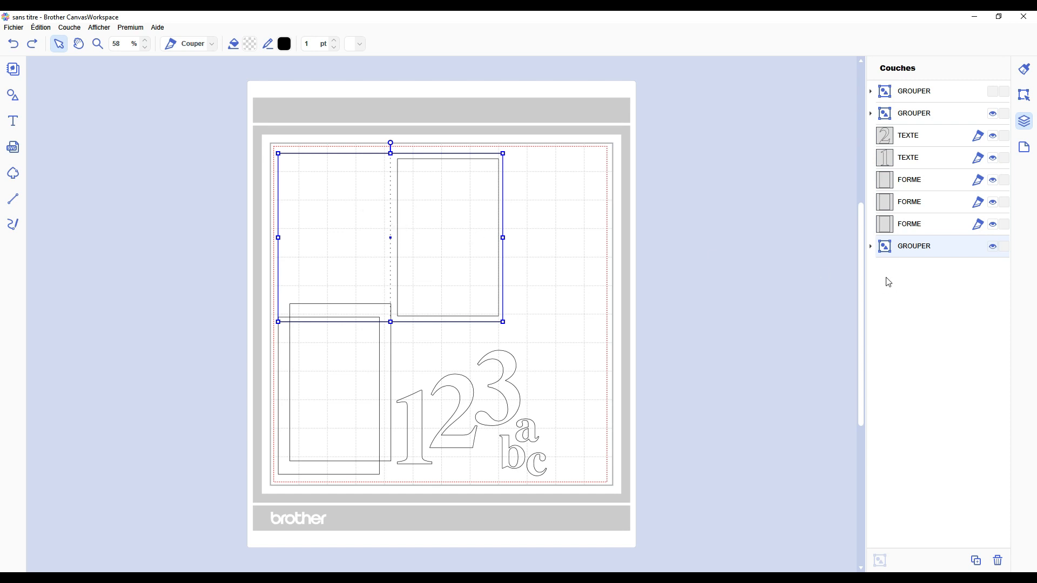
click(871, 247)
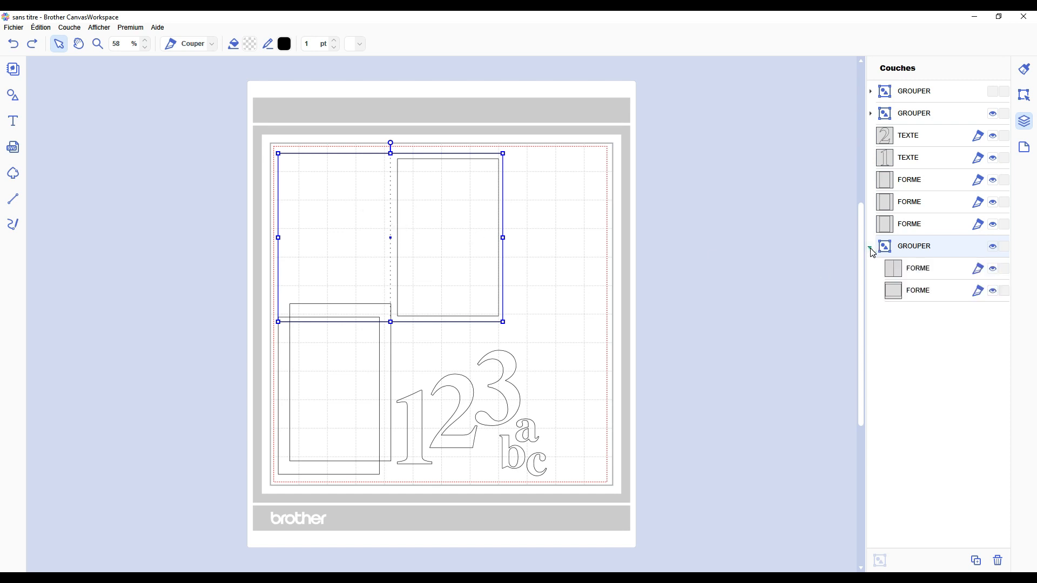
click(918, 291)
click(921, 269)
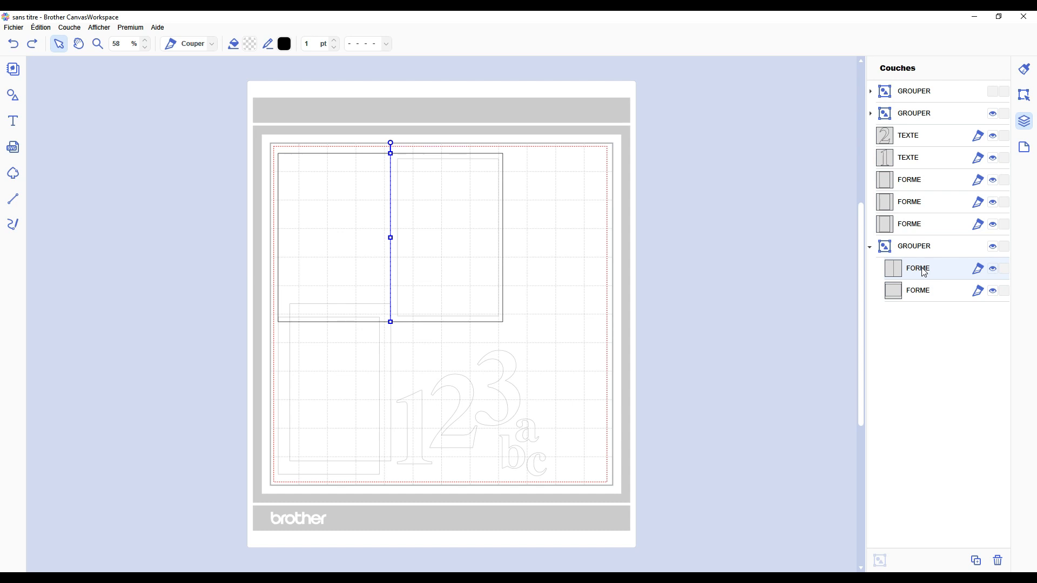
click(870, 246)
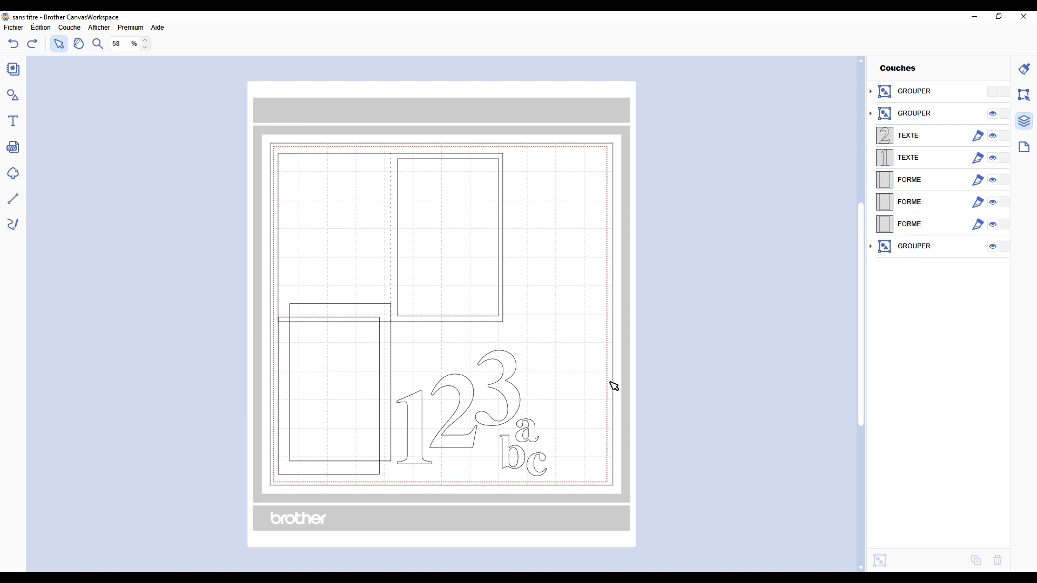
Step: Try moving the inner rectangle off the card and the front lower rectangle onto the numbers, undoing each move
drag(469, 212, 565, 205)
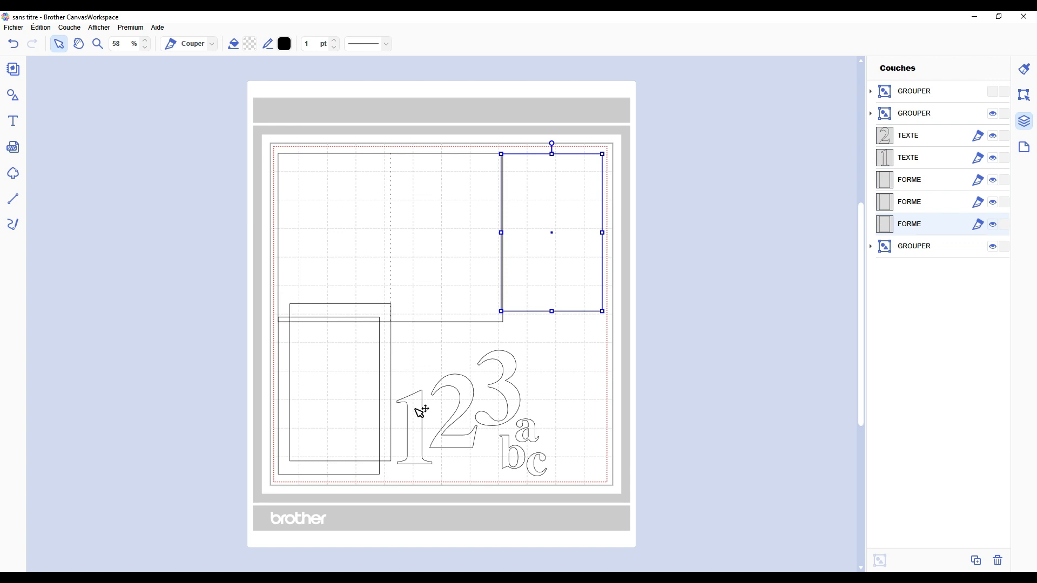
key(ctrl+z)
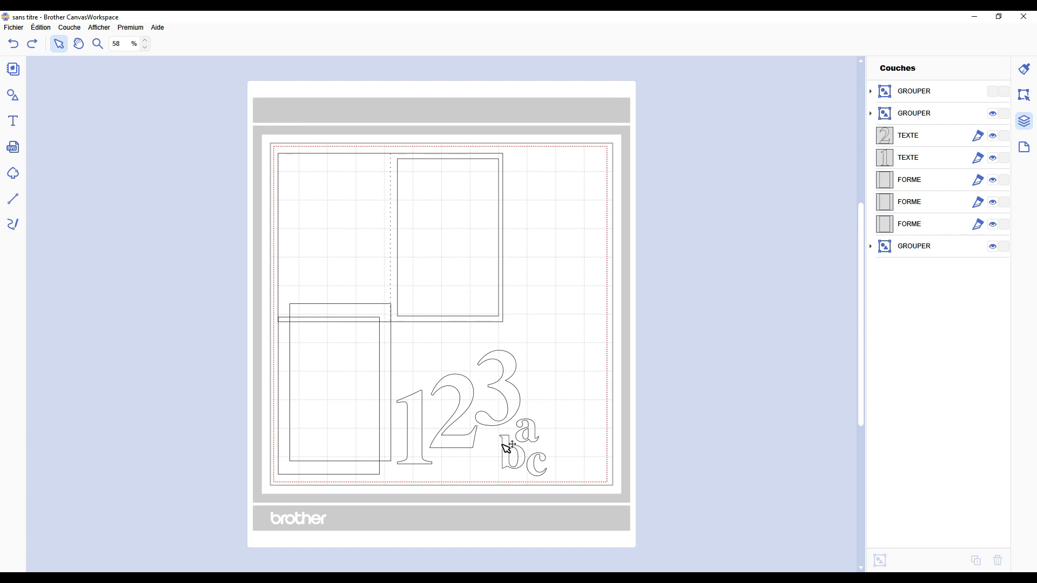
drag(345, 372, 440, 387)
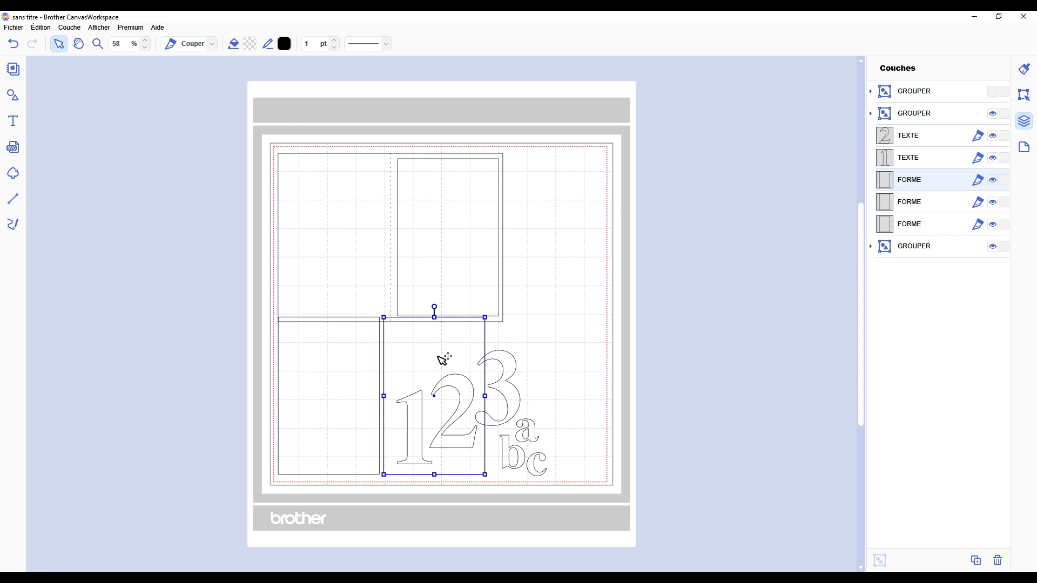
key(ctrl+z)
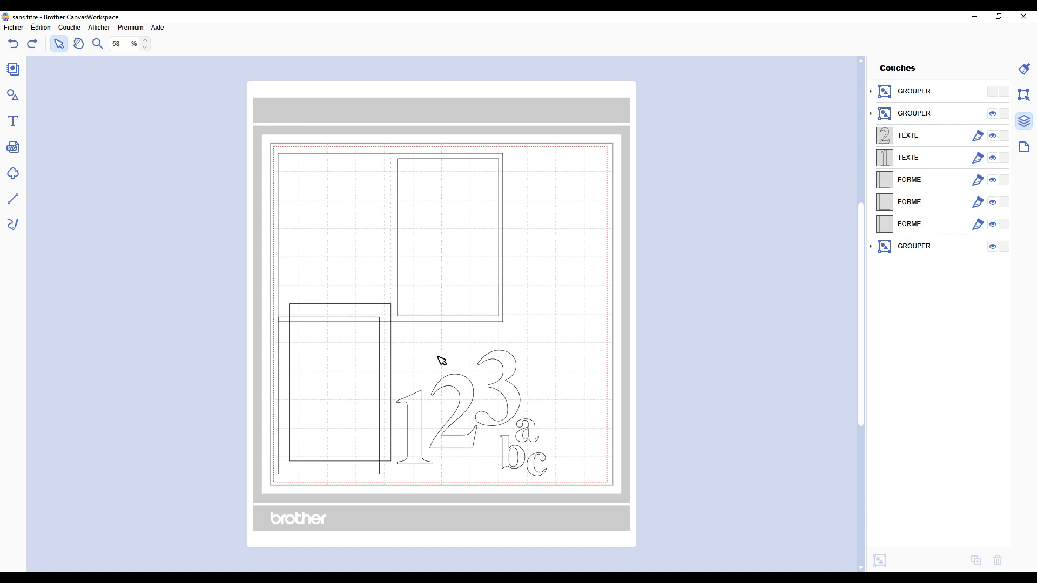
Step: Select the inner rectangle, the card group and the two overlapping rectangles in turn to compare their layers
click(432, 204)
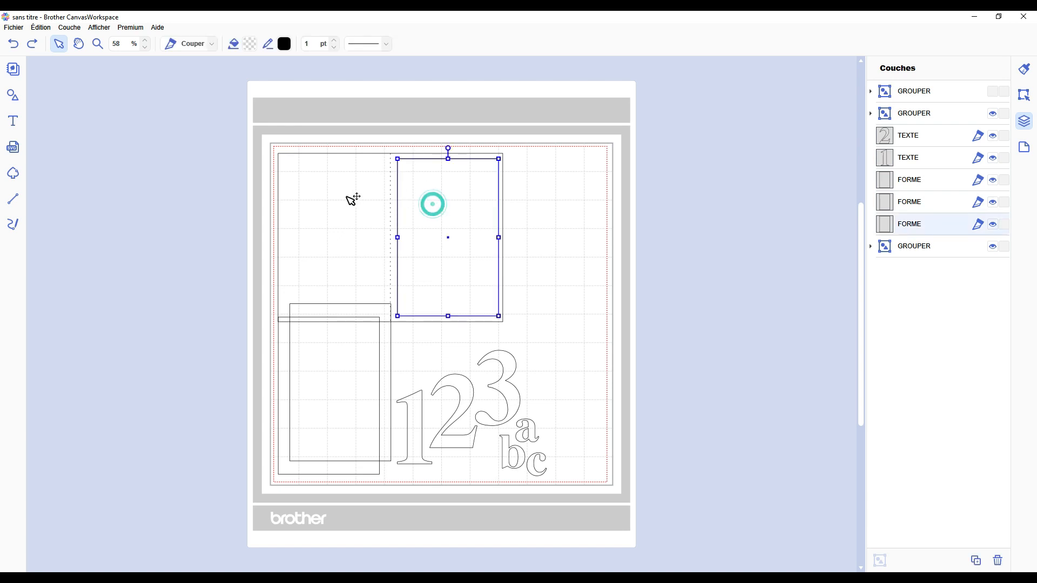
click(346, 196)
click(374, 352)
click(318, 465)
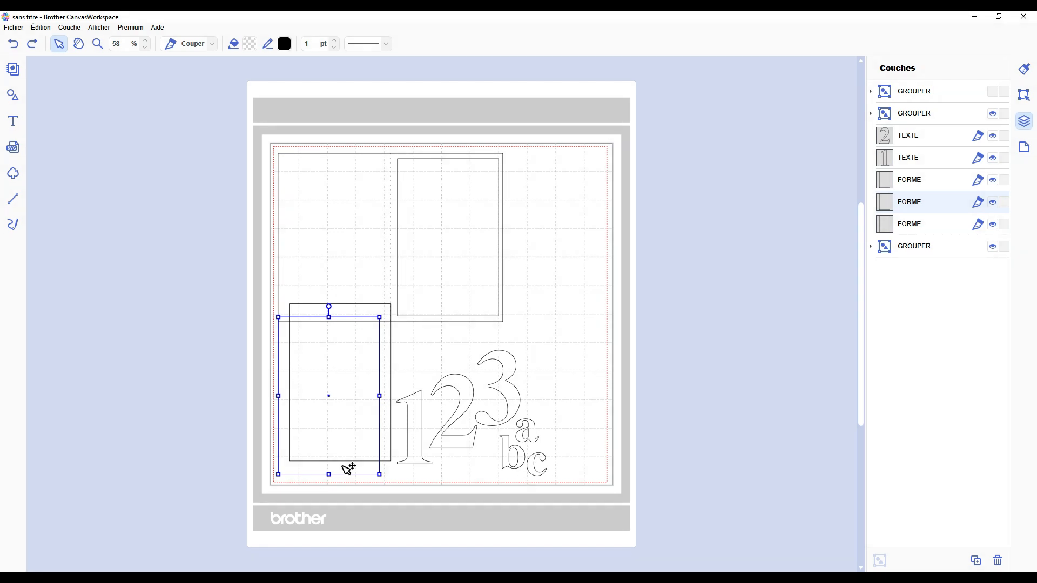
Step: Show the turquoise text group and move it down beside the mat, with all groups expanded in the layer list
click(993, 92)
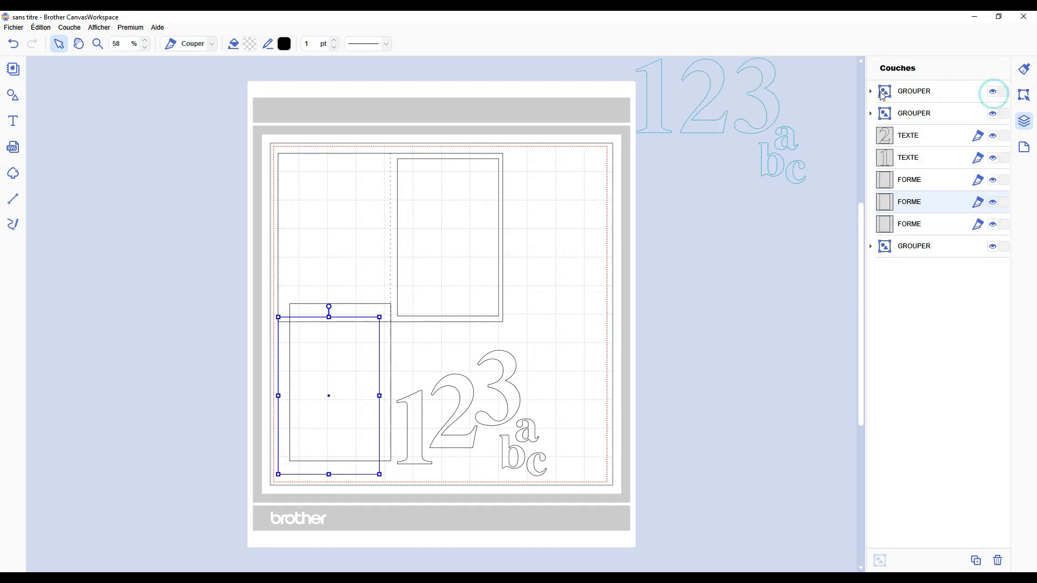
click(871, 92)
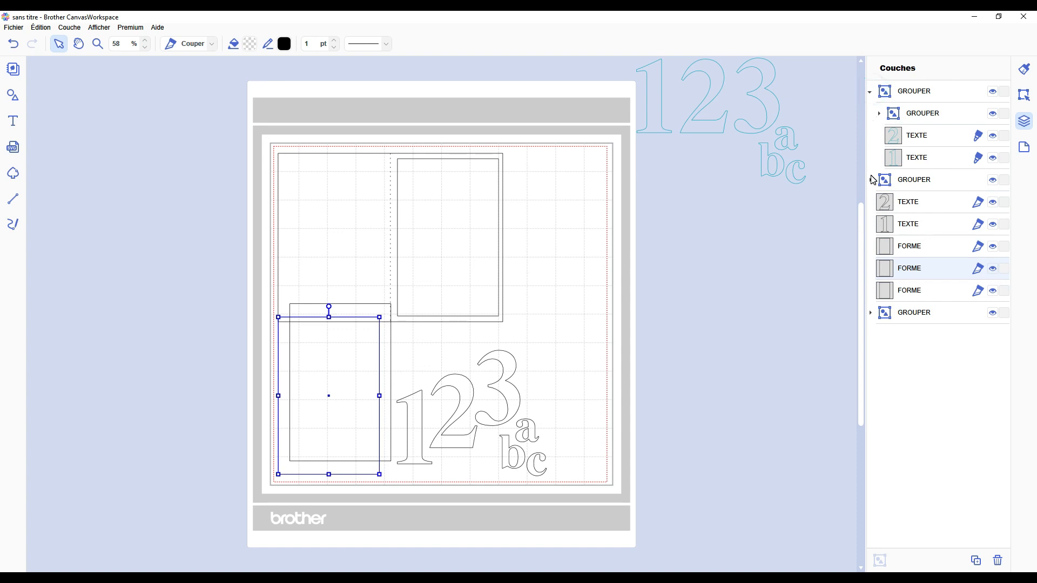
click(871, 177)
click(880, 113)
click(725, 368)
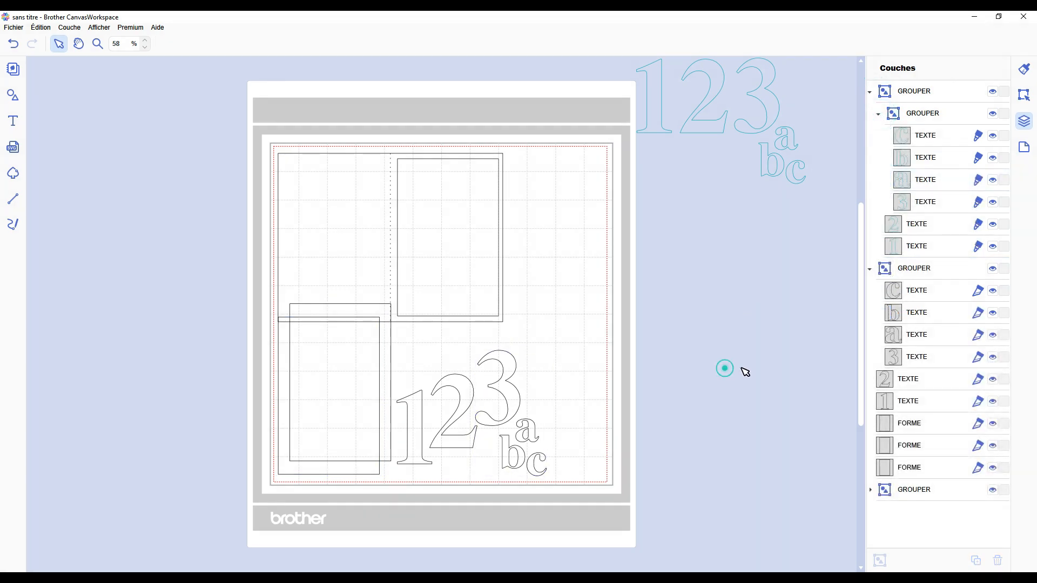
click(871, 489)
click(698, 180)
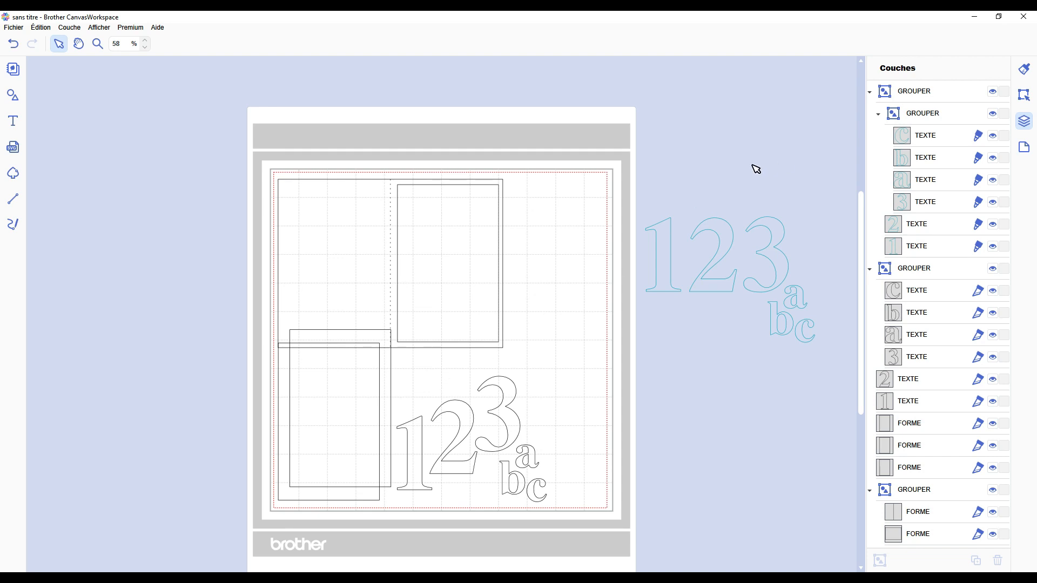
Step: Select the card group and its inner rectangle in turn, and select all the black numbers and letters together
click(362, 205)
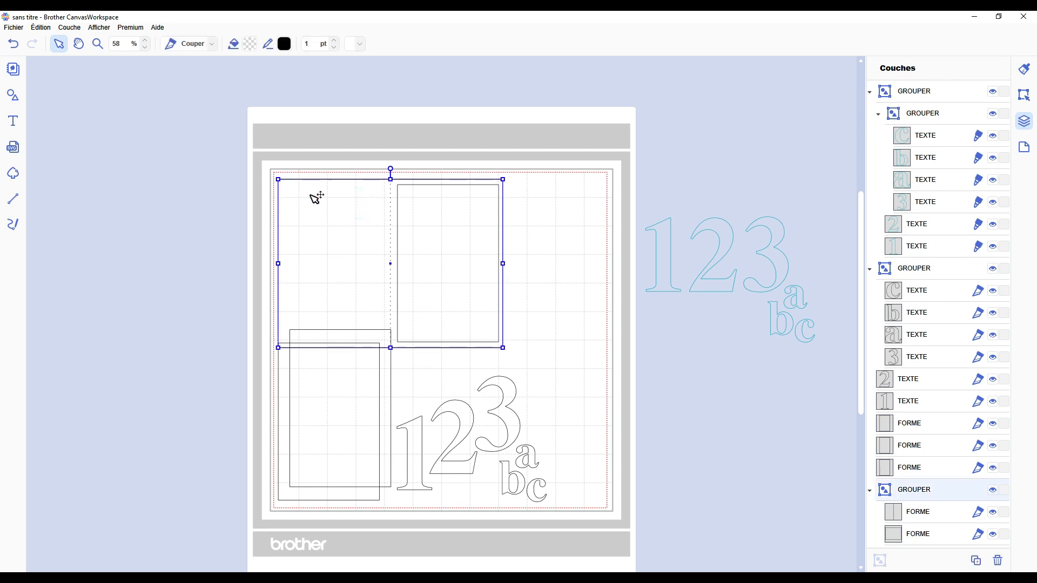
click(451, 233)
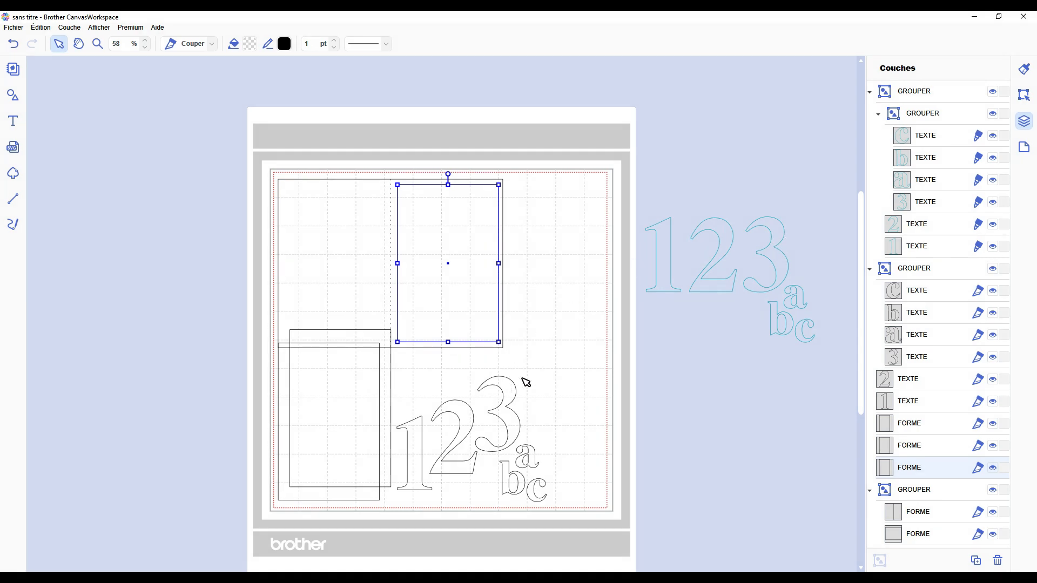
drag(565, 402, 425, 457)
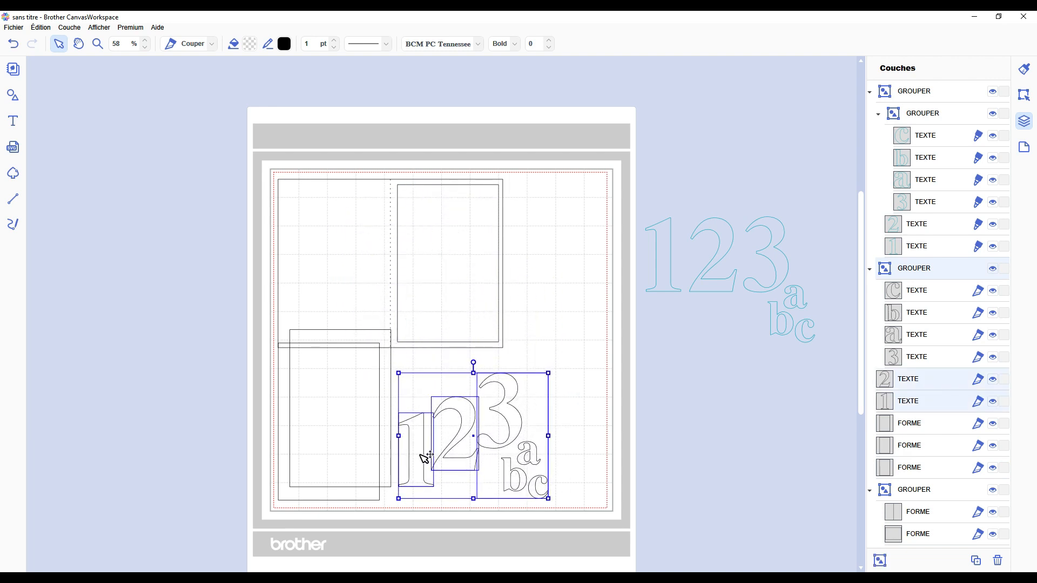
Step: Select the black numbers 1, 2 and 3 individually in the layer list to identify their layers
click(575, 424)
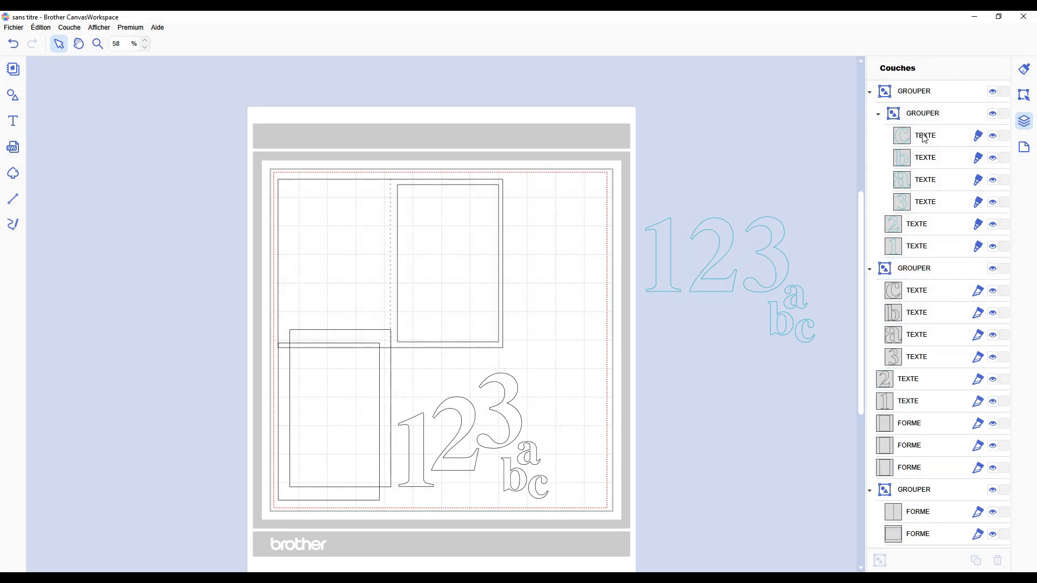
click(896, 396)
click(908, 379)
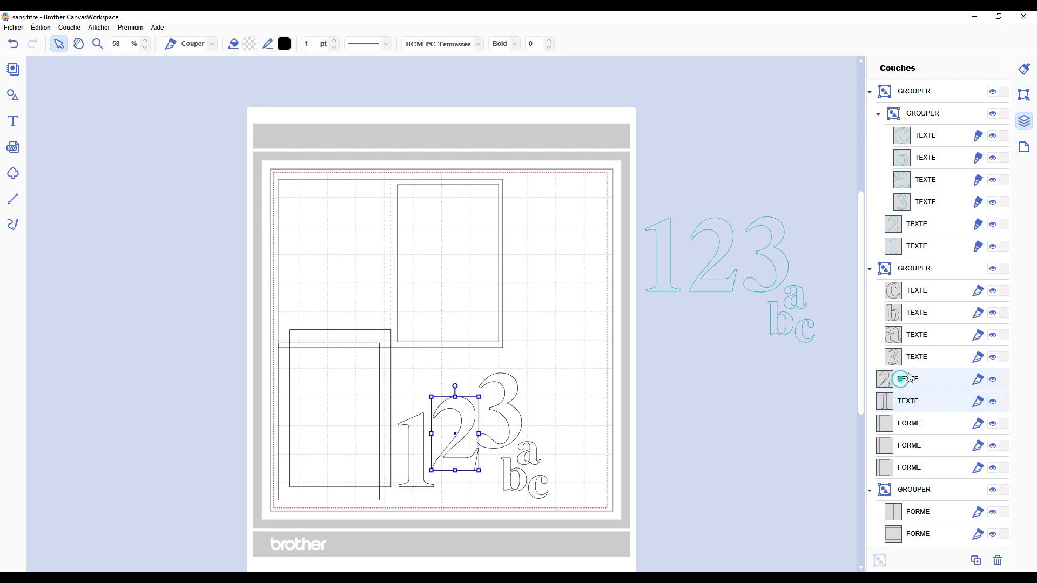
click(916, 357)
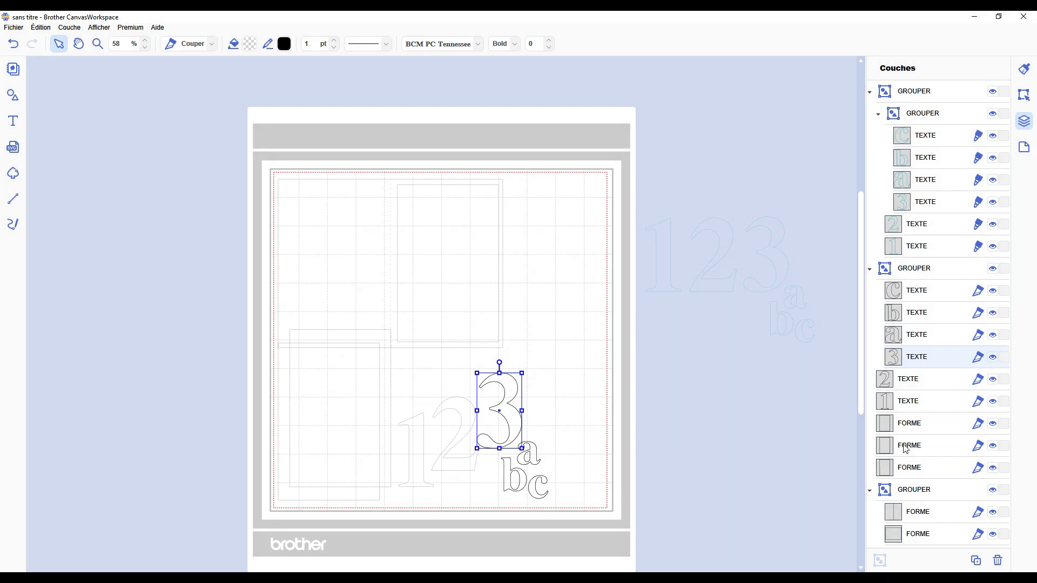
click(888, 406)
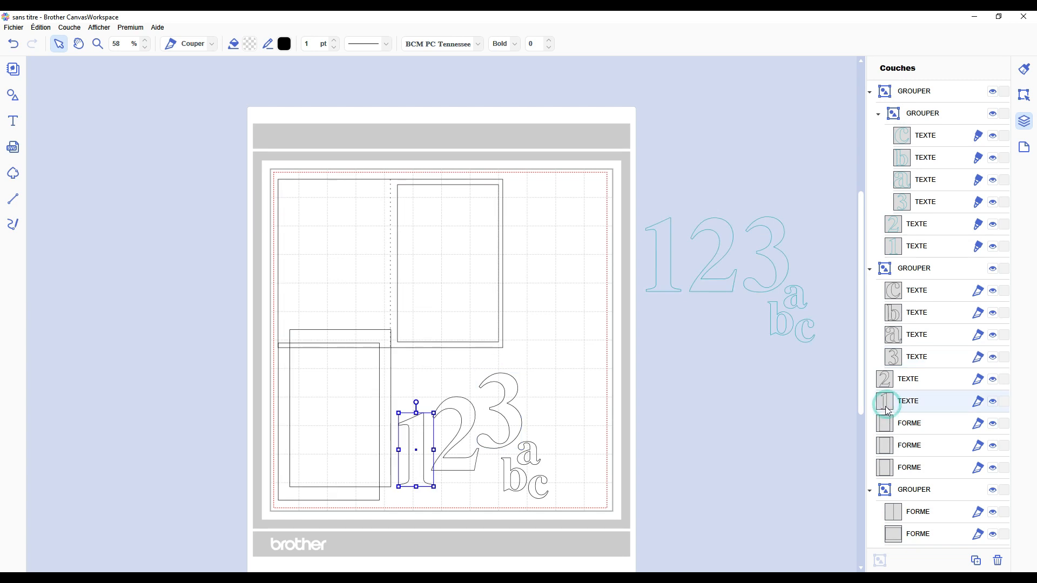
click(886, 380)
click(905, 359)
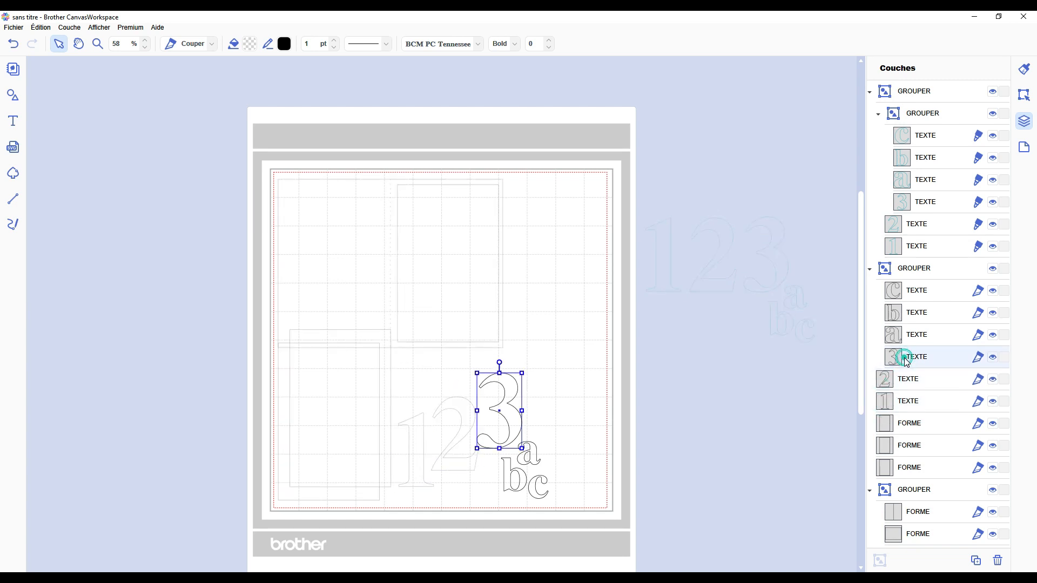
Step: Select the three separate rectangles, the card group and its outline and fold line in turn, and clear the selection
click(898, 423)
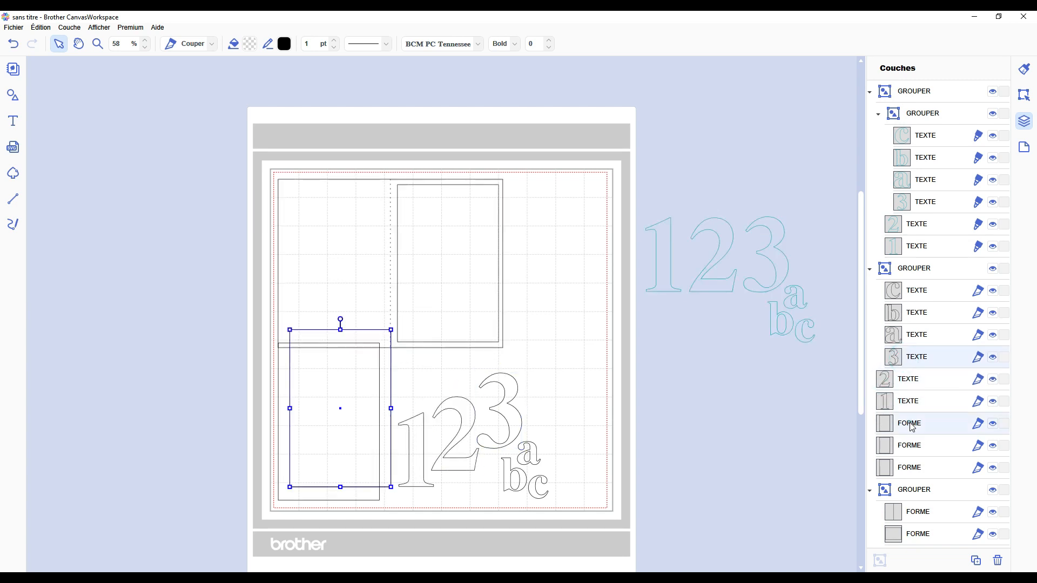
click(899, 446)
click(906, 468)
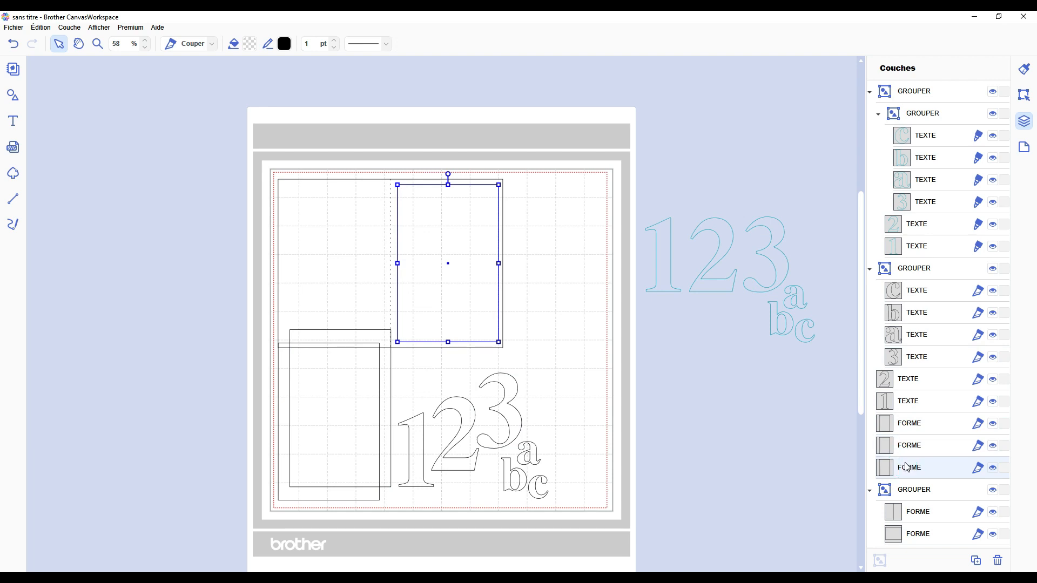
click(915, 535)
click(916, 517)
click(914, 495)
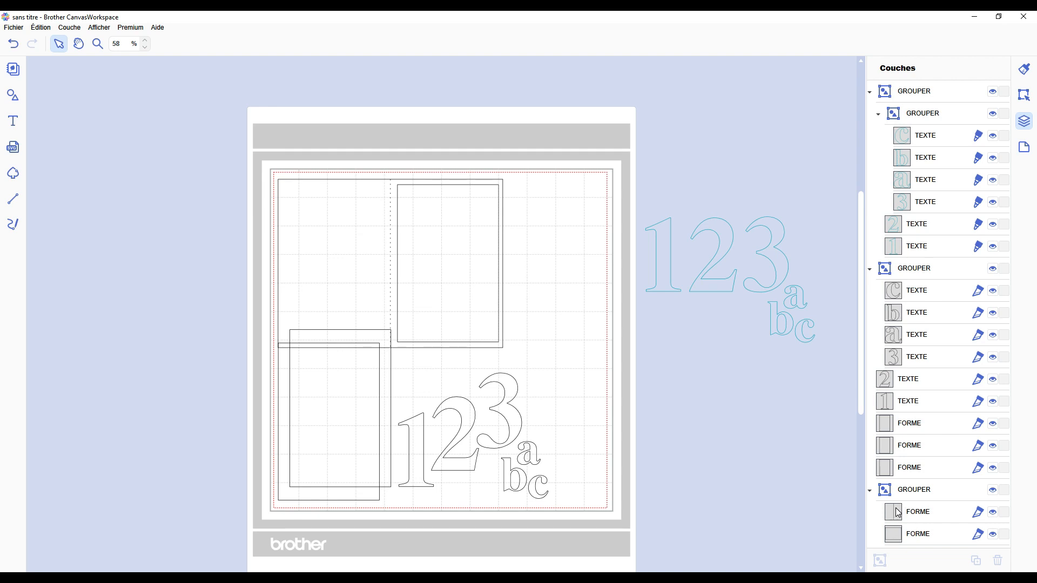
click(907, 536)
click(916, 512)
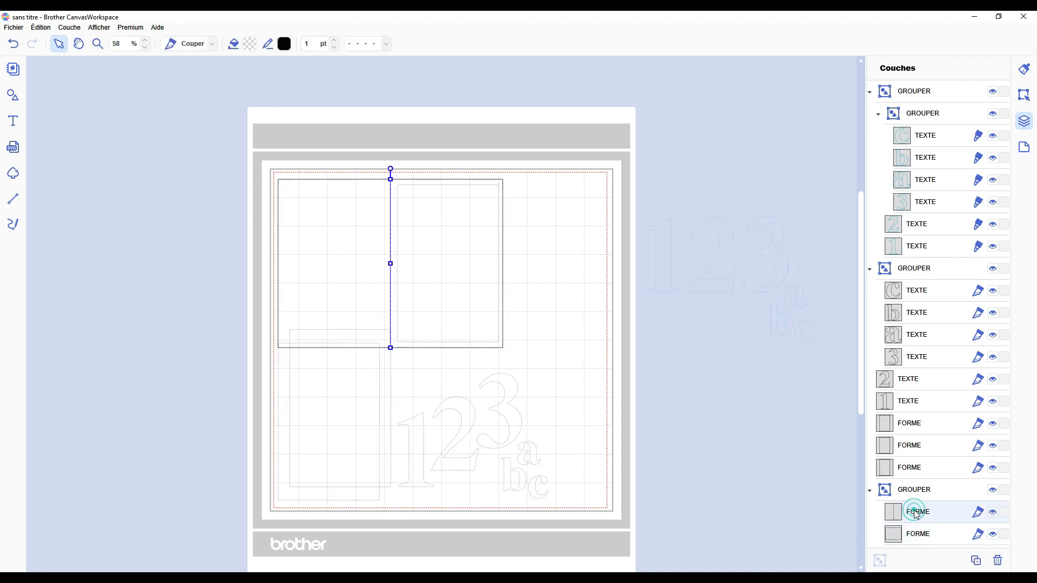
click(746, 464)
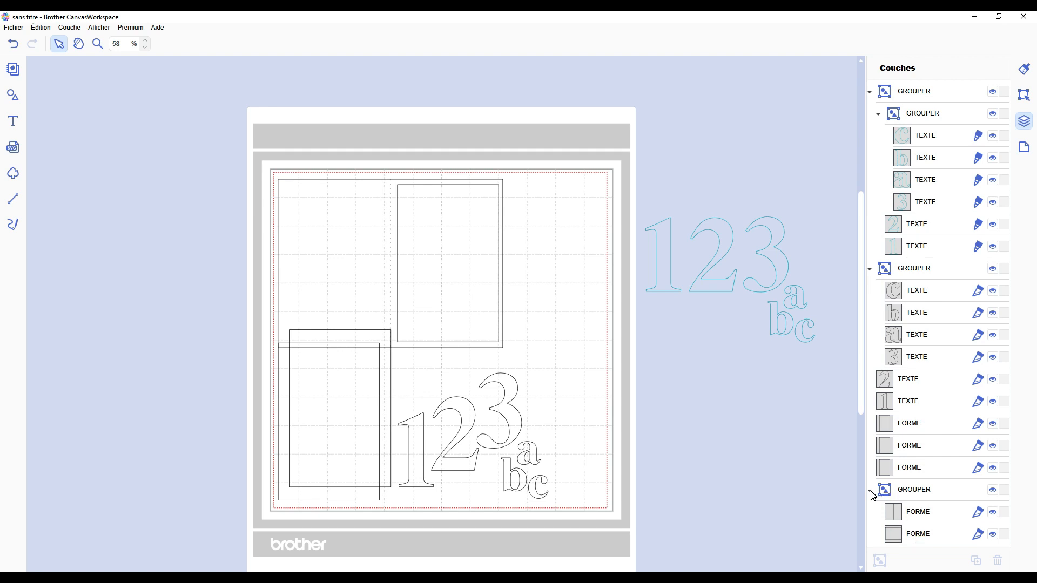
Step: Rename the grouped card layer as Base
double_click(925, 492)
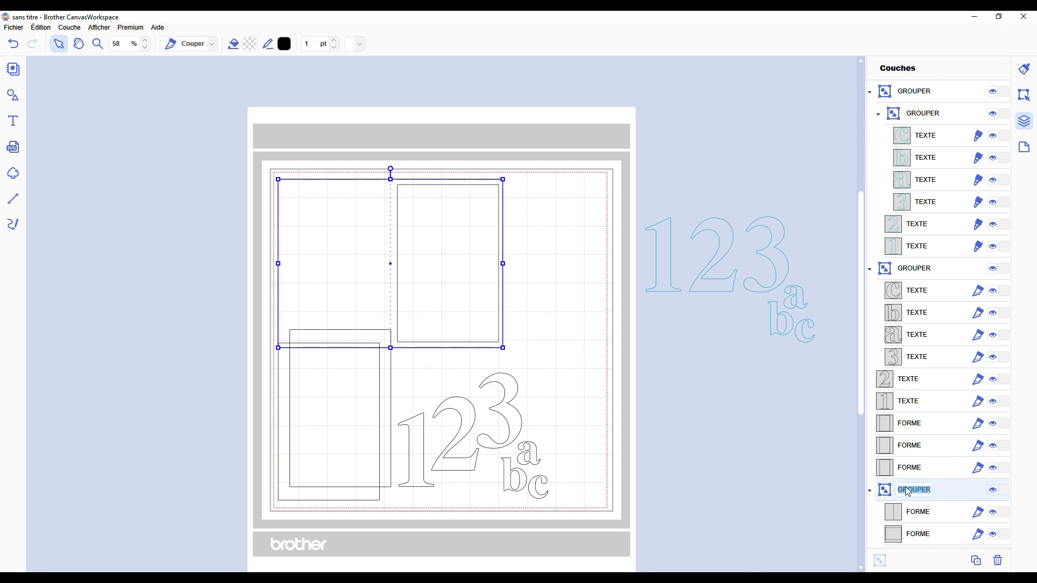
text(Base)
key(Return)
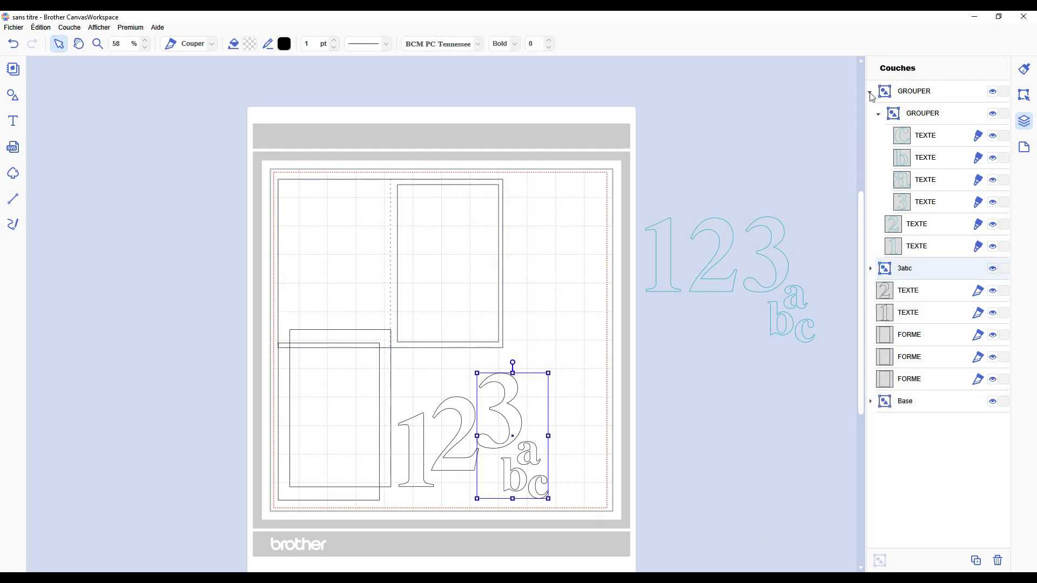
Step: Rename the group holding the black 3 and letters as 3abc, check its contents and leave all groups collapsed
click(869, 93)
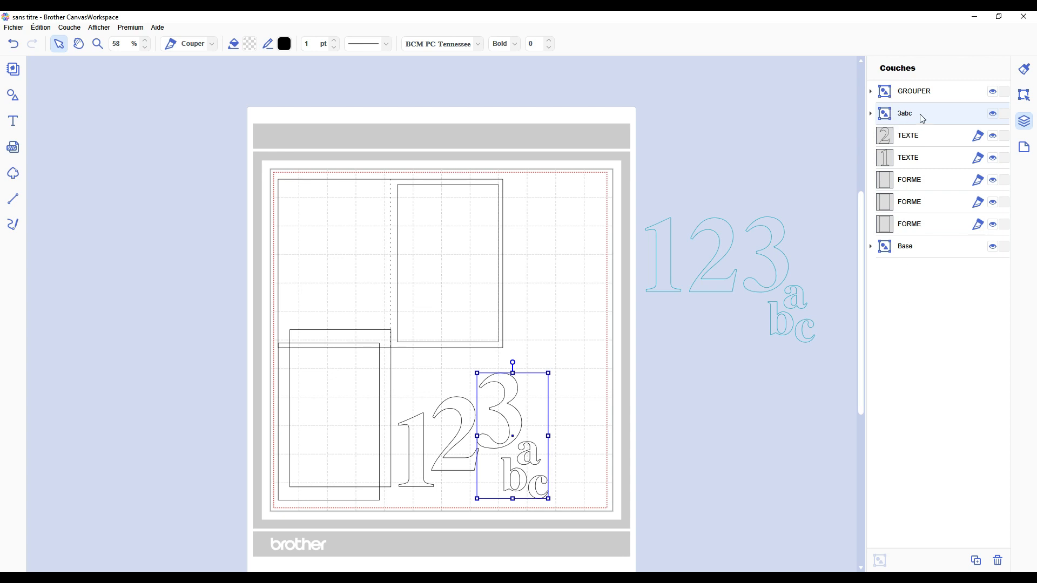
click(870, 114)
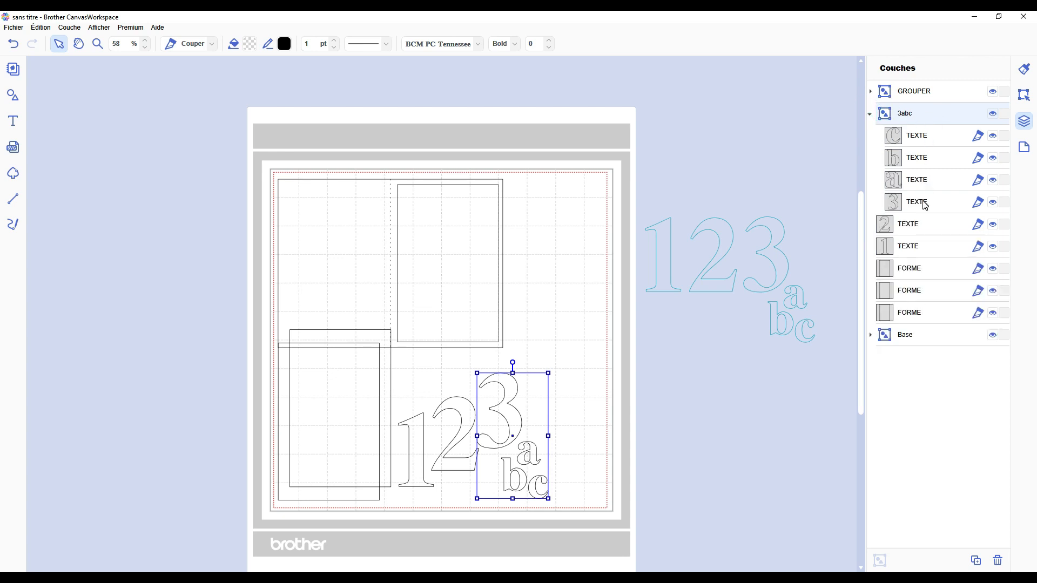
click(869, 114)
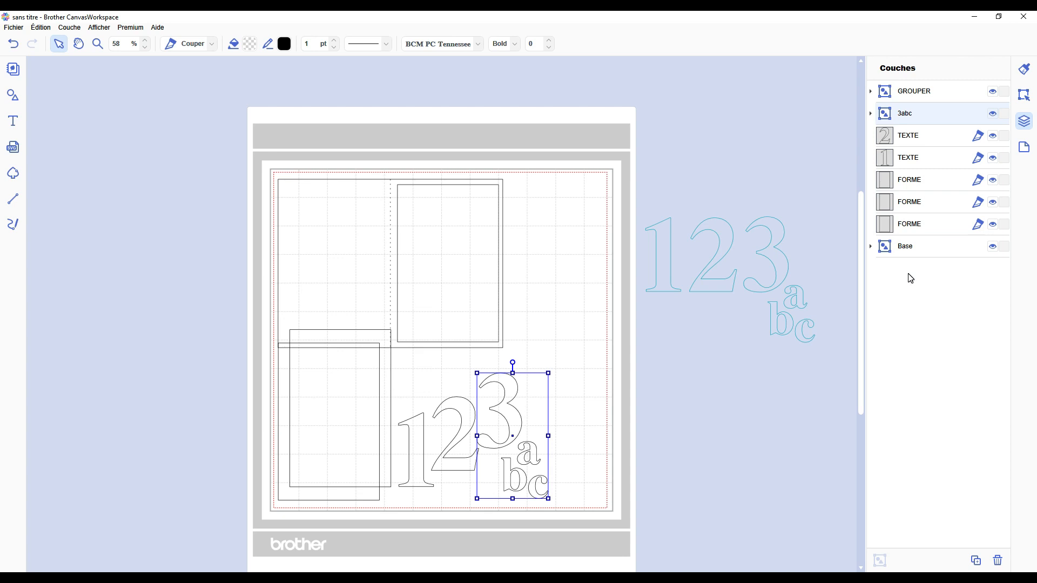
Step: Move the turquoise text group onto the mat so that it overlaps the card's inner rectangle
scroll(606, 392, down, 3)
scroll(606, 392, up, 2)
drag(611, 184, 763, 335)
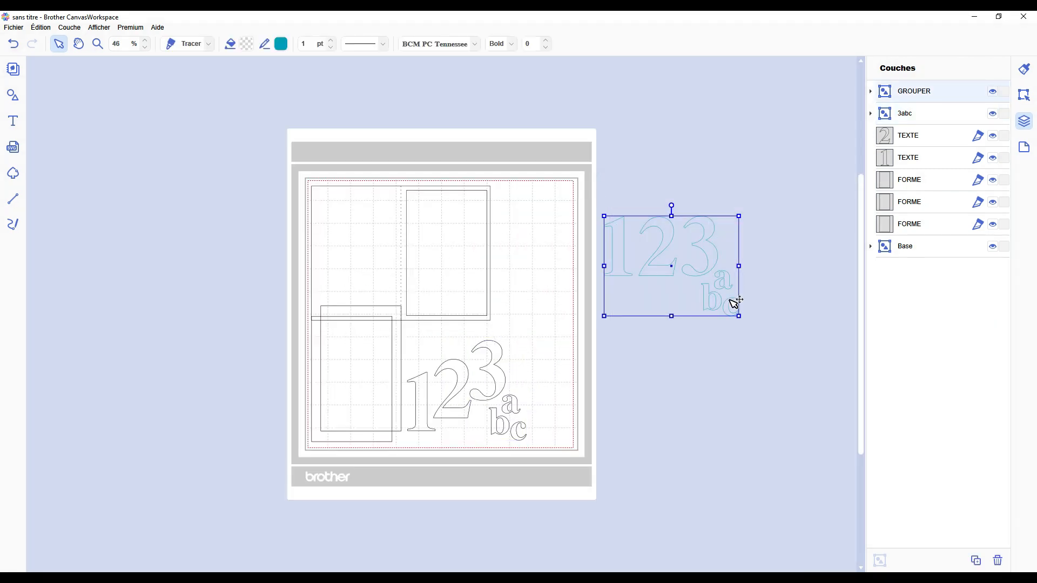
drag(733, 277, 558, 245)
Step: Add a copy of the black number 1 beside the mat and move it far outside the work area
click(671, 270)
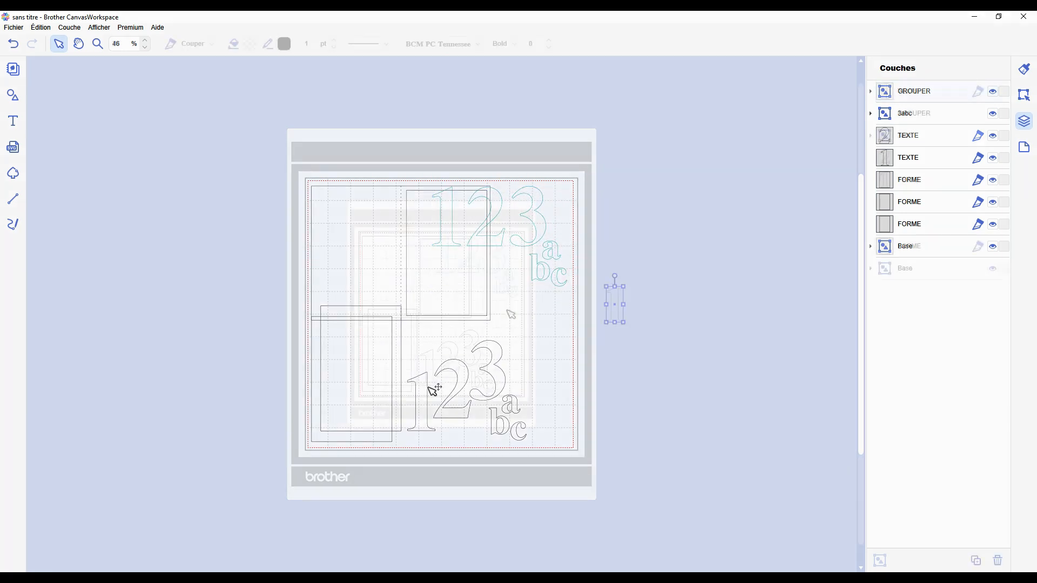
scroll(518, 313, up, 2)
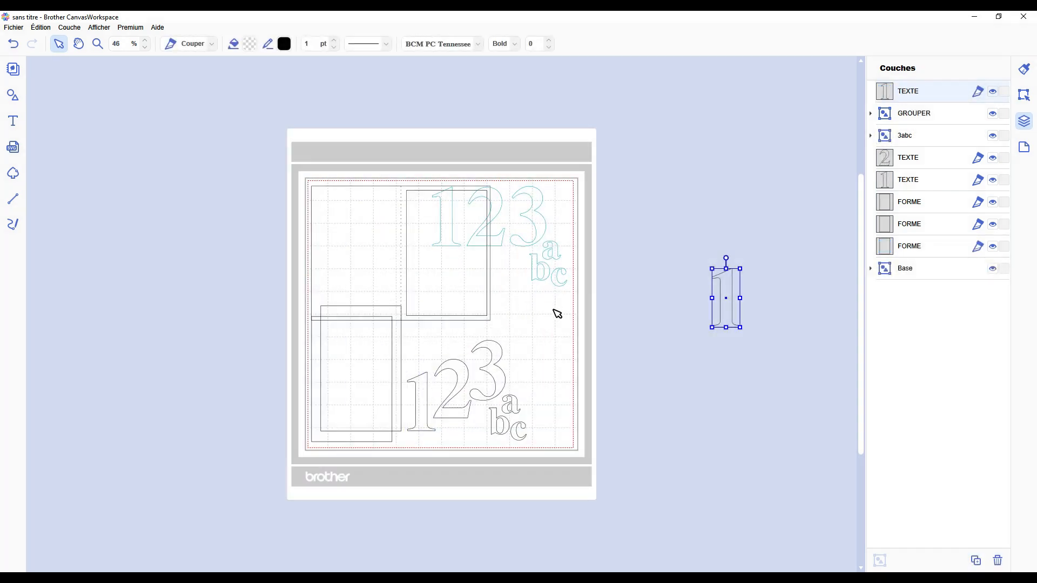
scroll(554, 310, down, 2)
drag(615, 296, 901, 50)
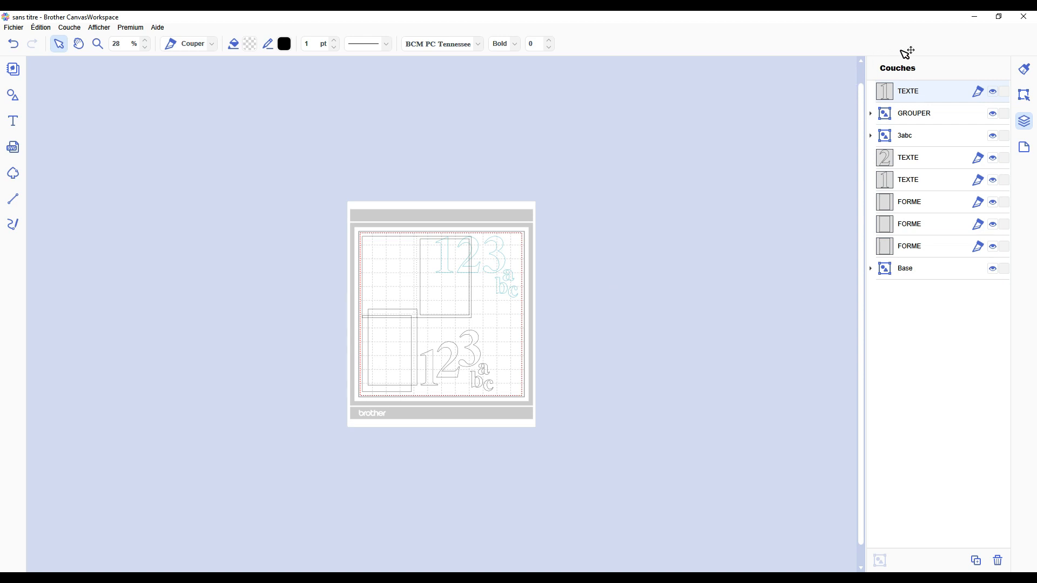
scroll(664, 192, down, 2)
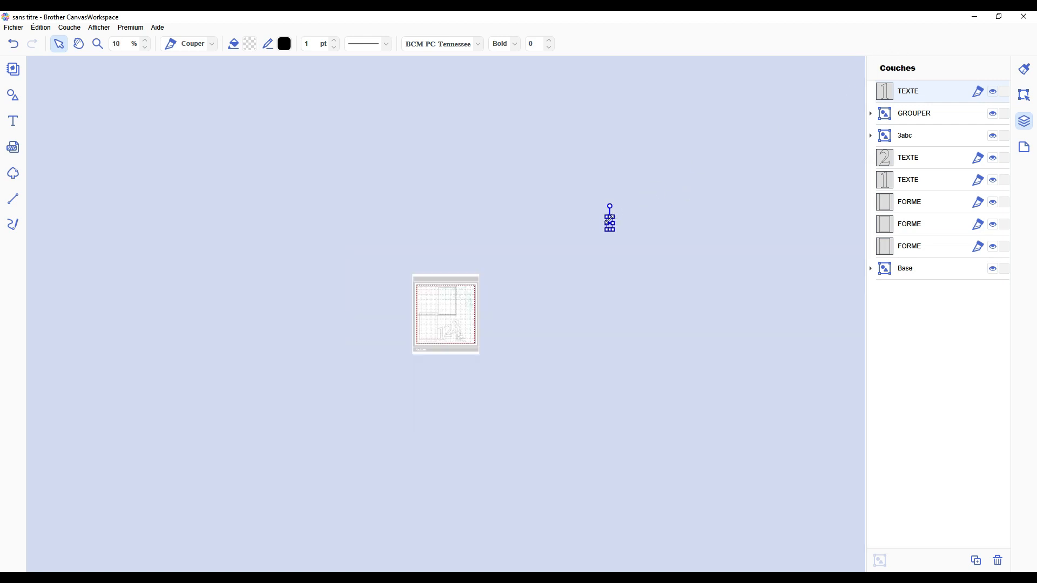
scroll(620, 222, up, 2)
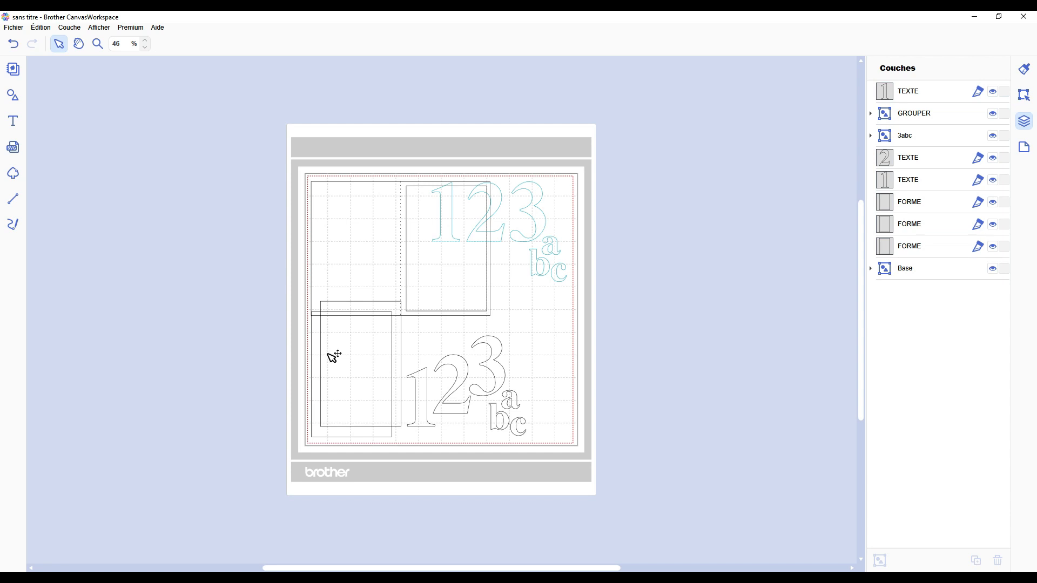
scroll(328, 353, up, 1)
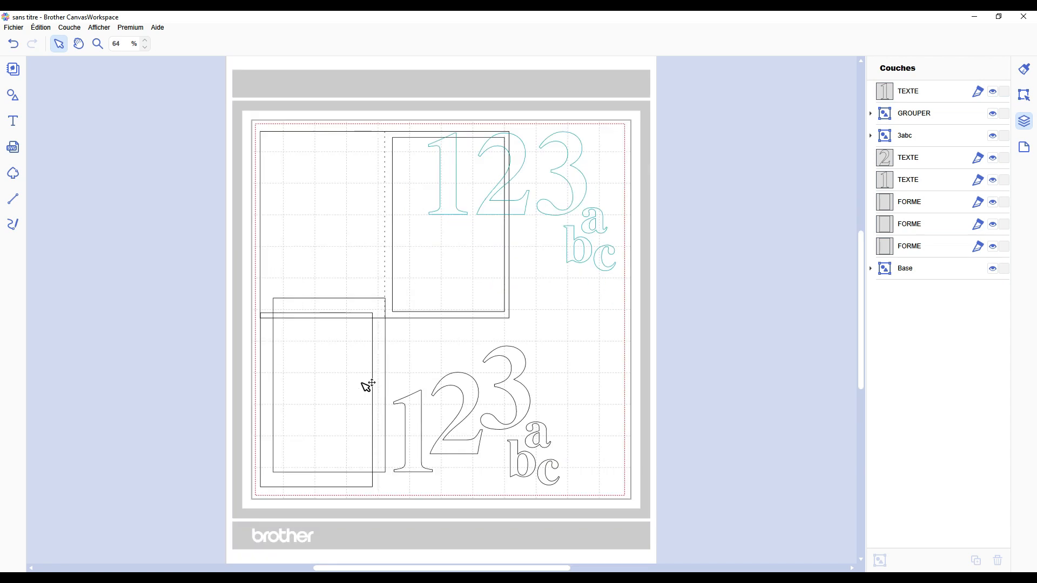
Step: Try to export the design for cutting with the copied number 1 outside the mat
click(13, 27)
click(81, 124)
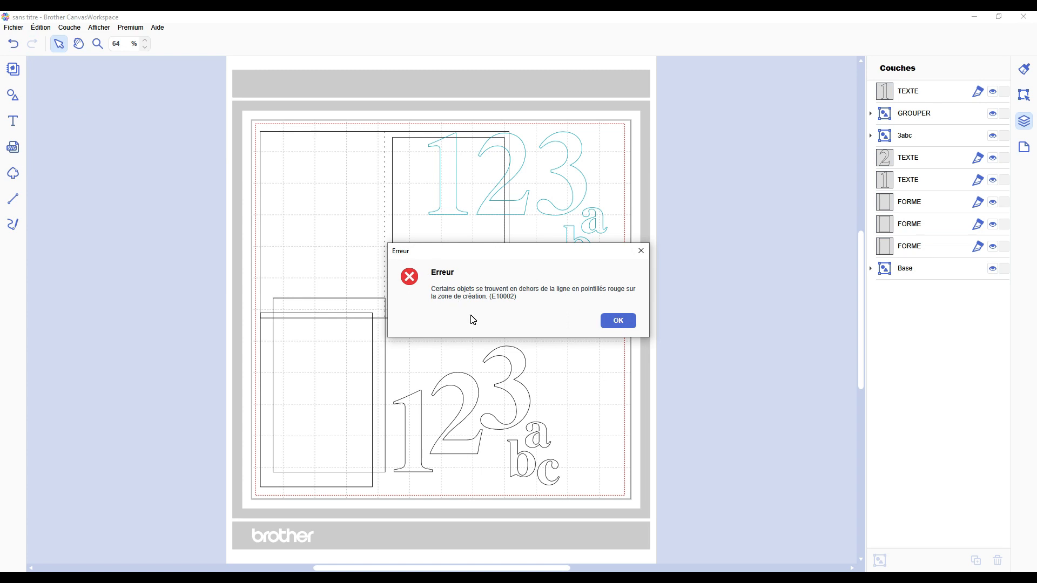
click(619, 321)
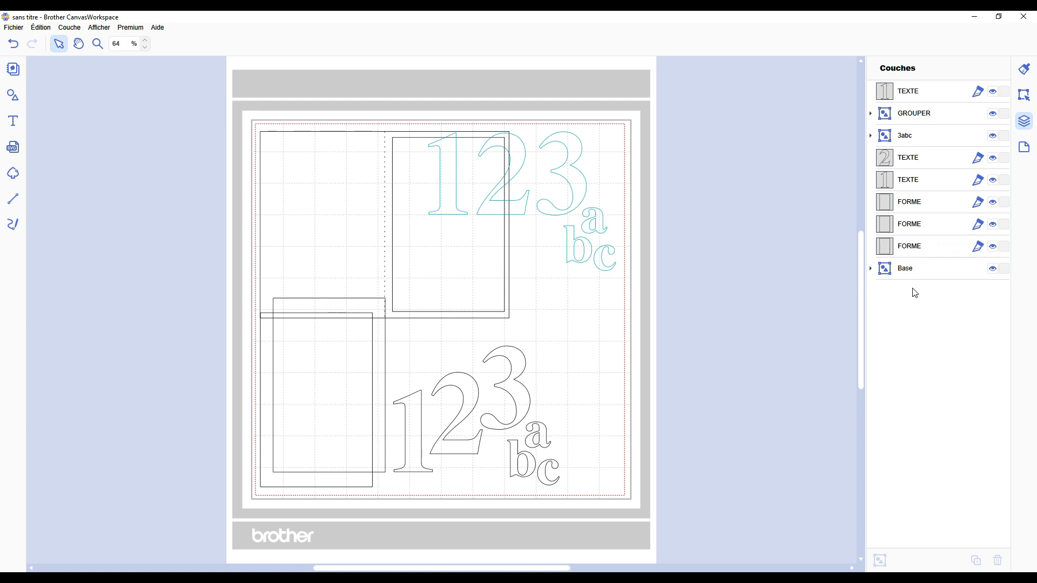
Step: Select each layer in turn from Base up to the top number 1 to find the object outside the mat
click(918, 274)
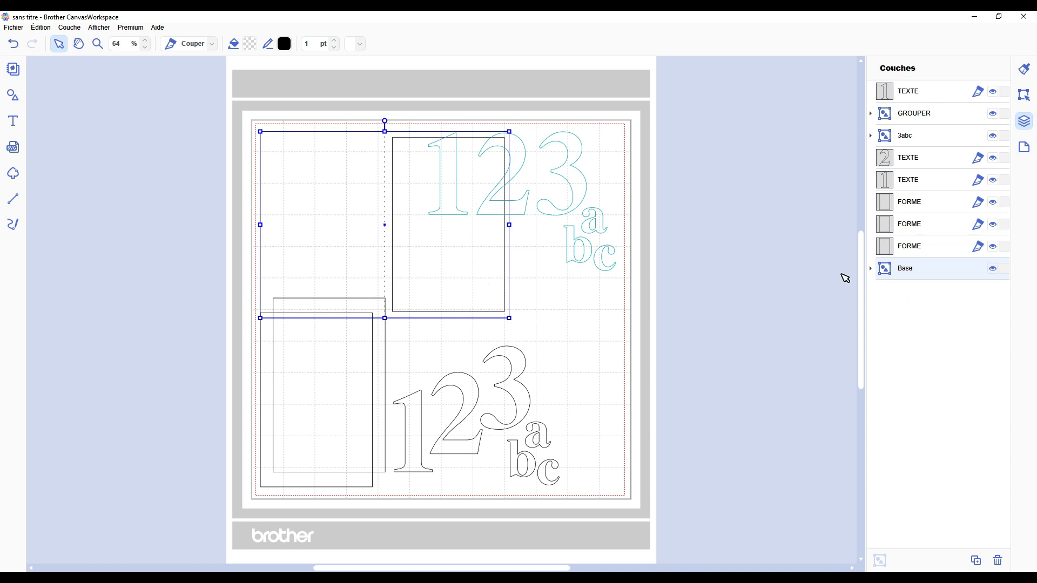
click(904, 245)
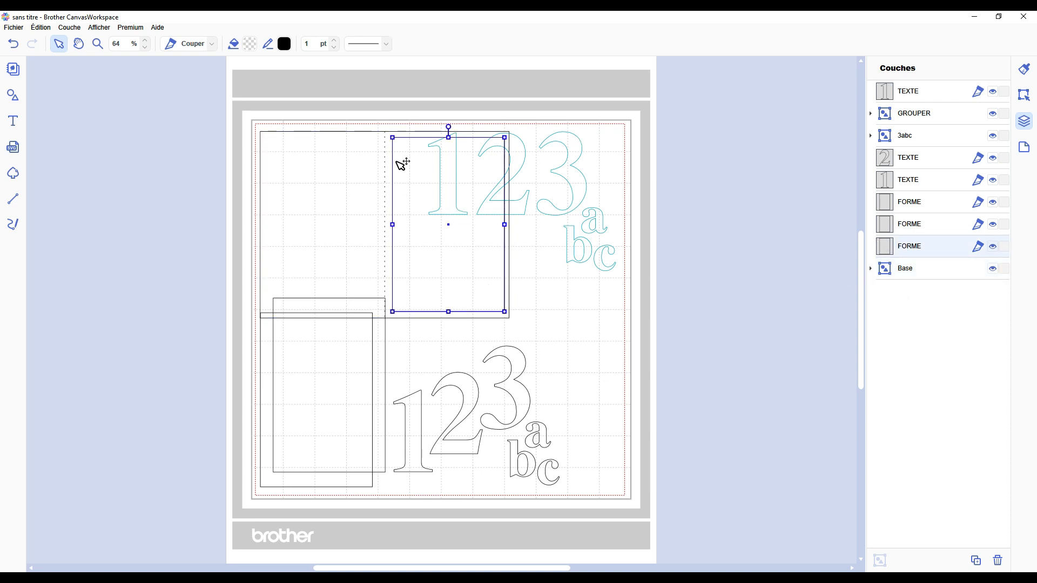
click(925, 223)
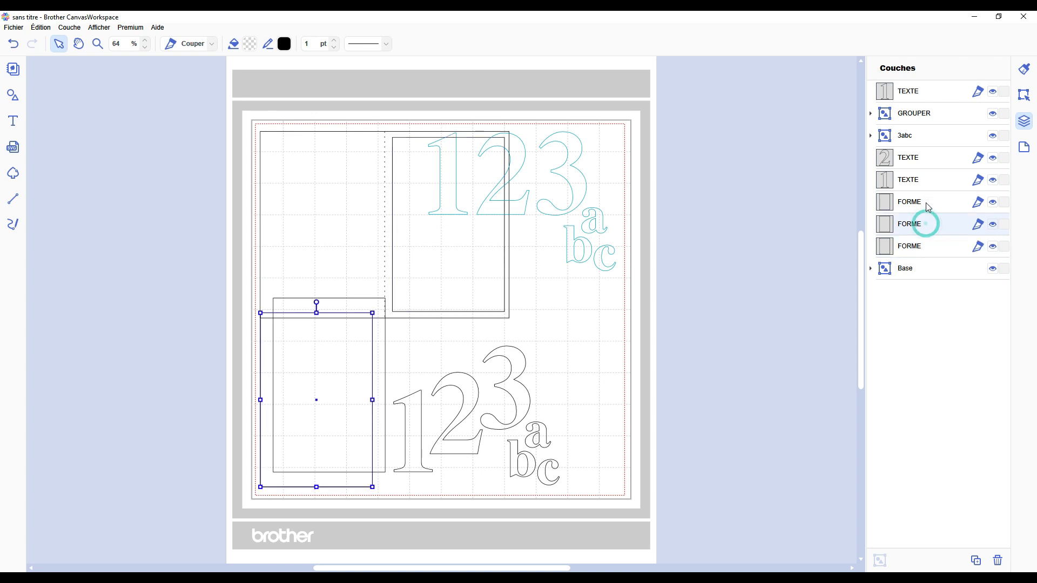
click(928, 205)
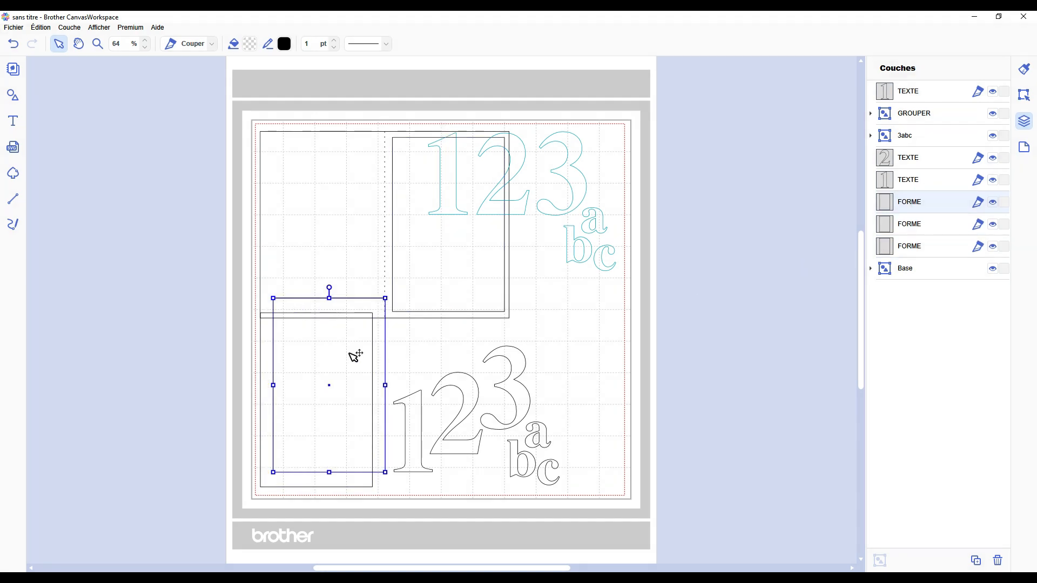
click(917, 180)
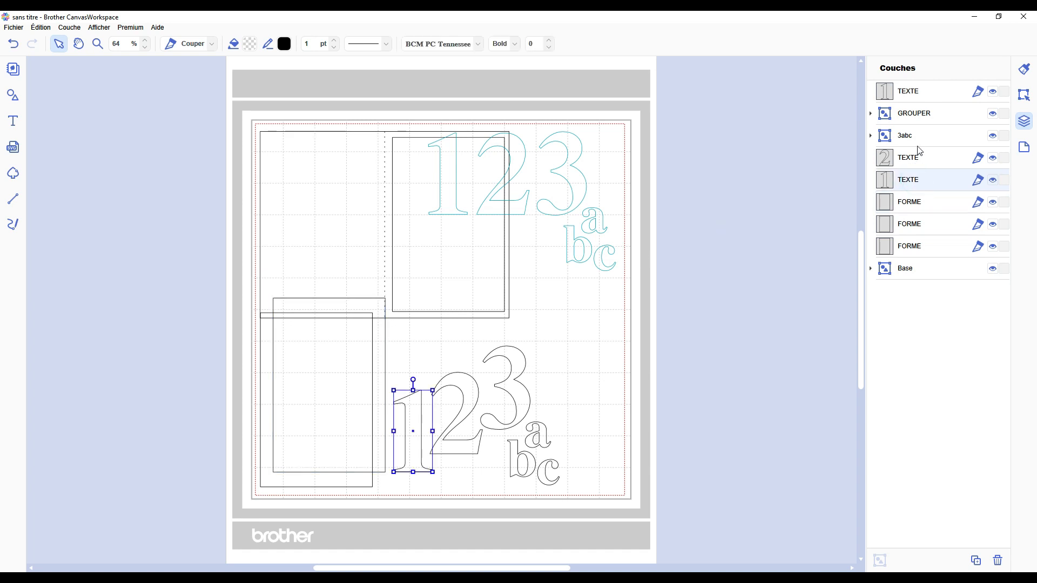
click(916, 156)
click(917, 136)
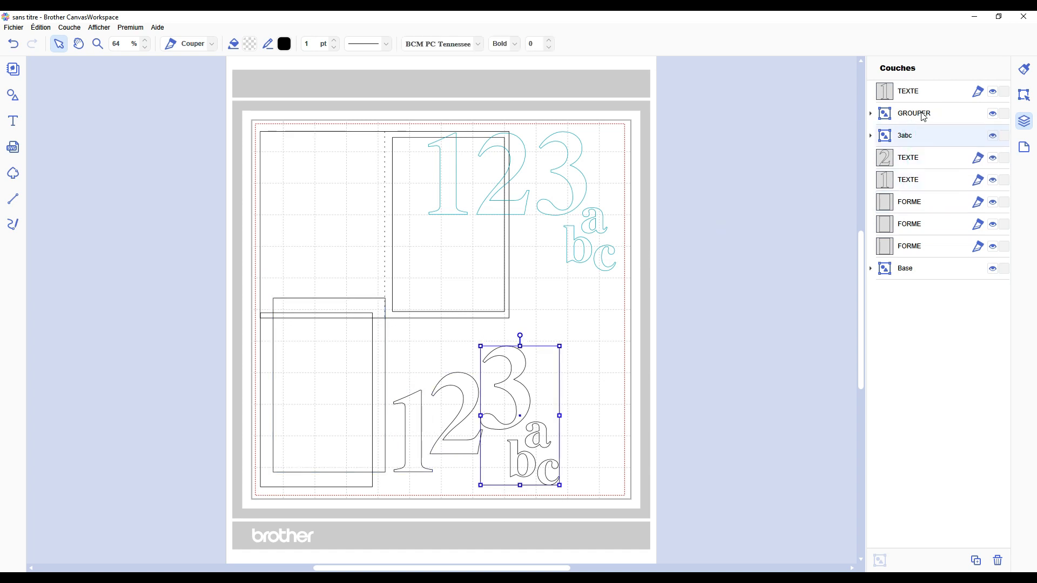
click(922, 113)
click(563, 144)
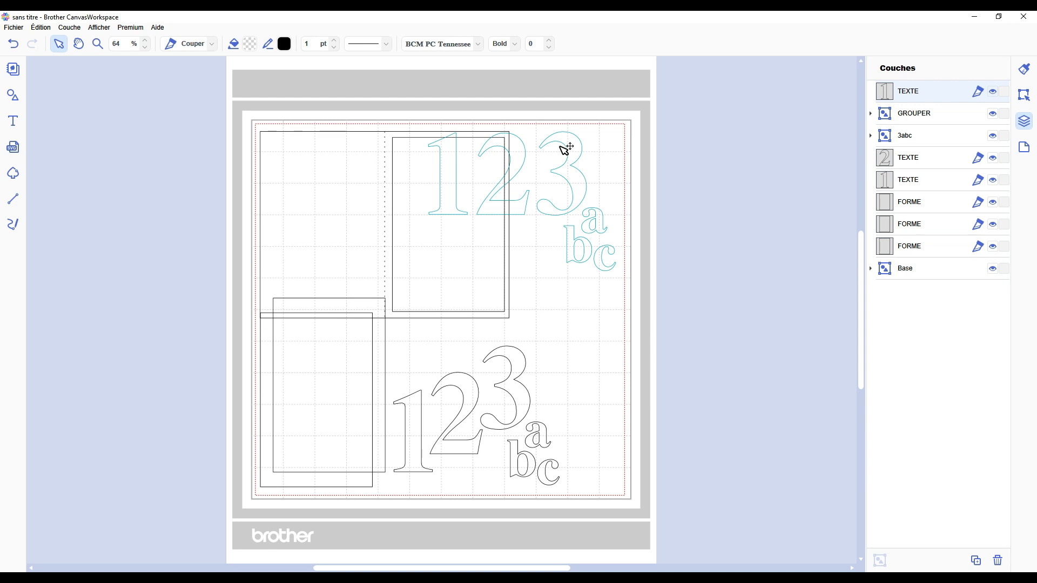
Step: Check the commands available for the top number 1 layer and locate the stray object on the canvas at 20% zoom
scroll(654, 217, down, 6)
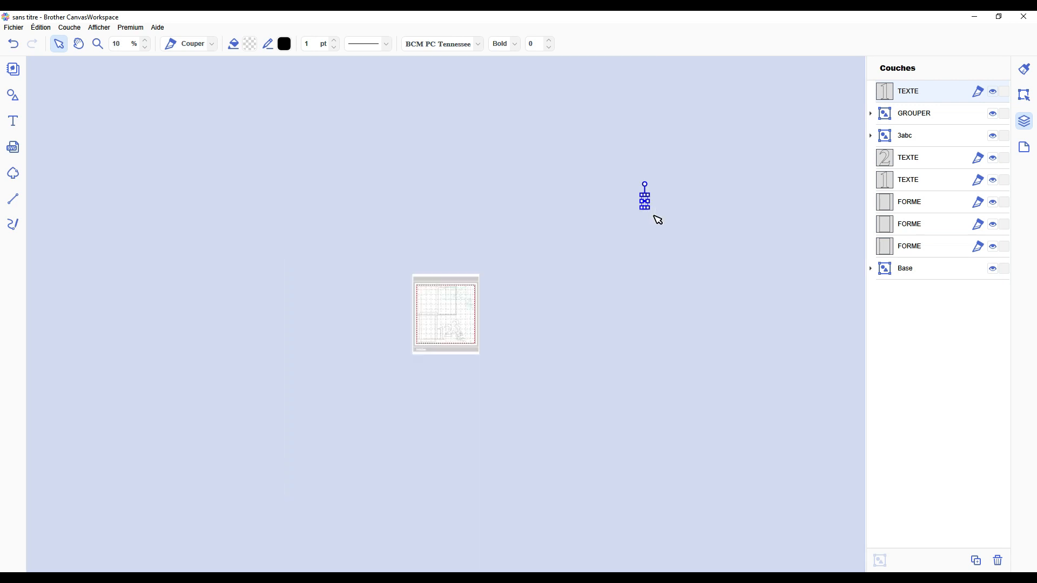
scroll(609, 256, up, 6)
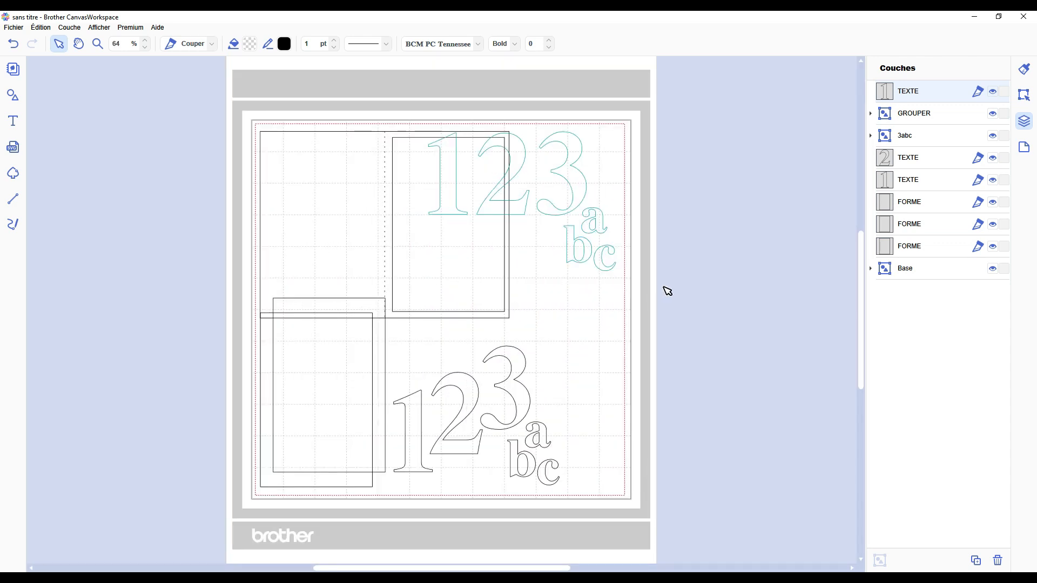
right_click(910, 96)
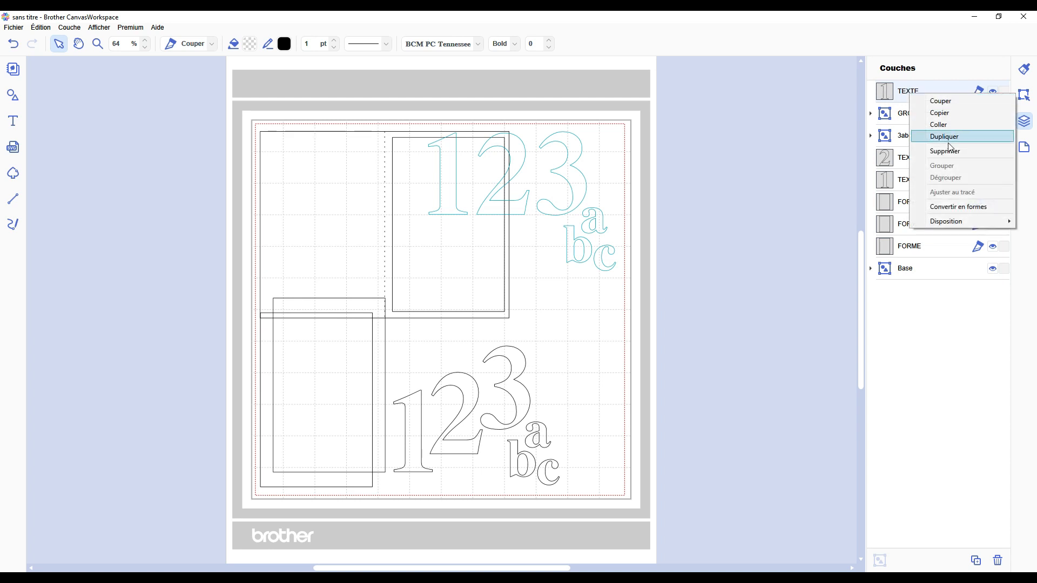
click(942, 352)
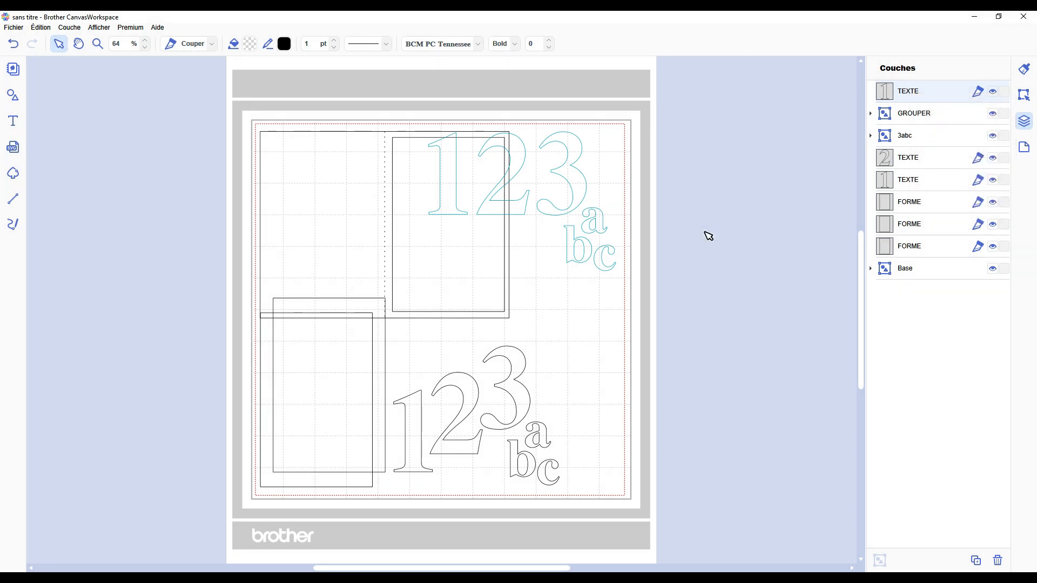
click(146, 47)
click(145, 48)
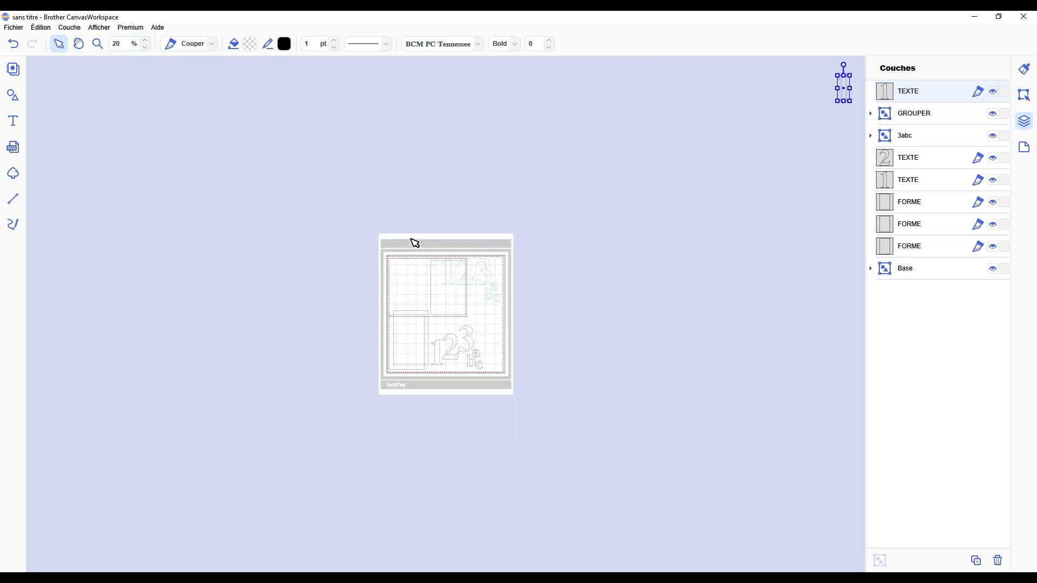
Step: Move the stray number 1 outside the mat and delete it
scroll(416, 242, up, 8)
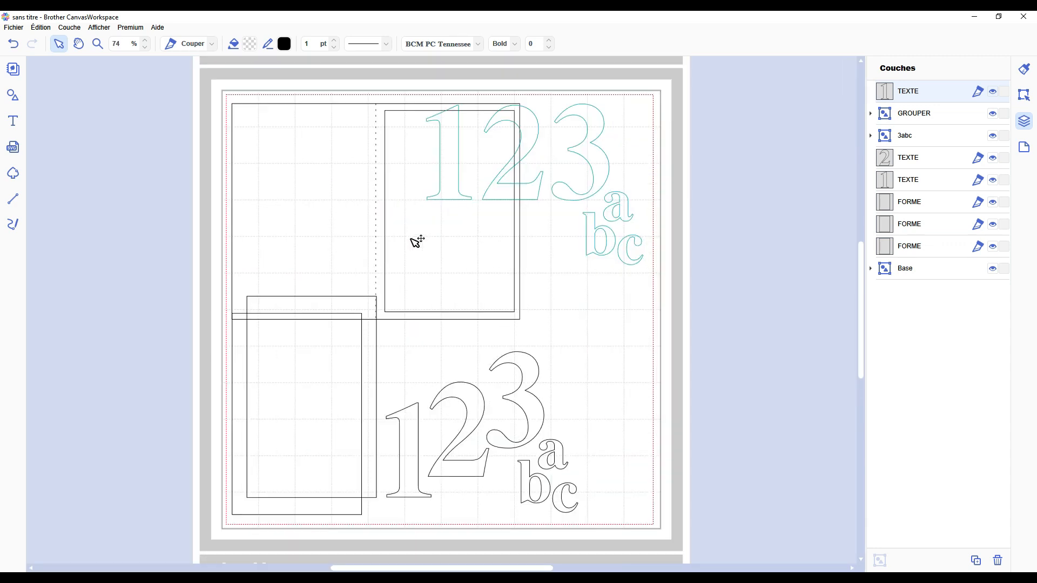
scroll(416, 242, down, 9)
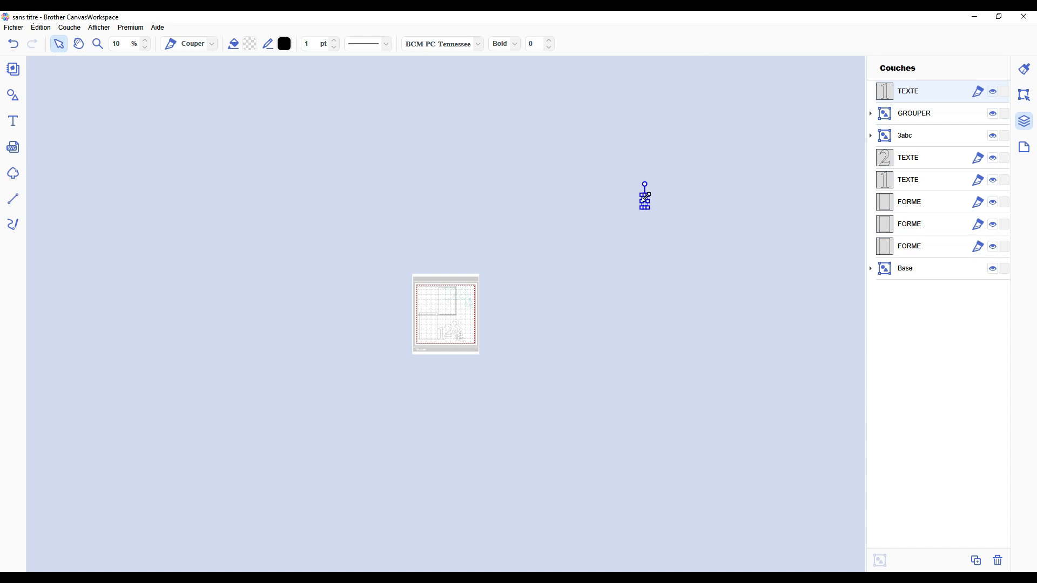
click(711, 201)
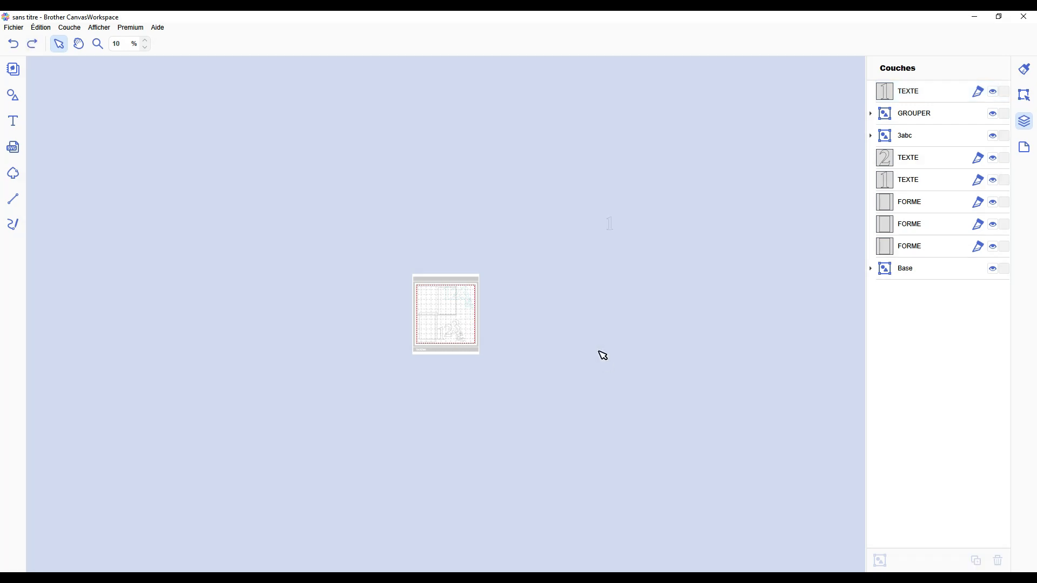
scroll(600, 355, up, 3)
scroll(748, 261, down, 3)
drag(726, 258, 589, 182)
key(Delete)
scroll(354, 323, up, 5)
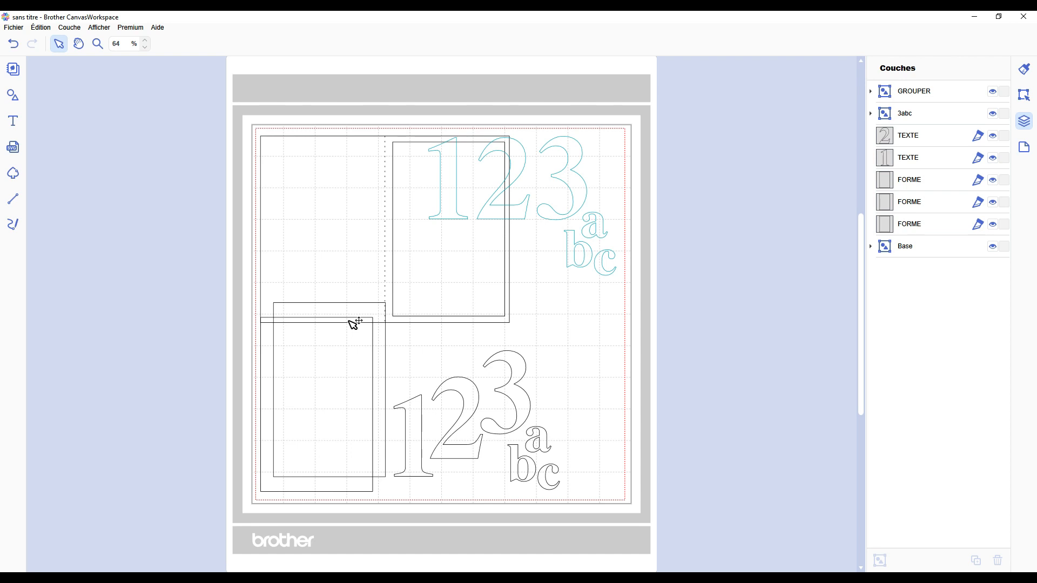
Step: Delete the Base group together with the three rectangle FORME layers
click(917, 227)
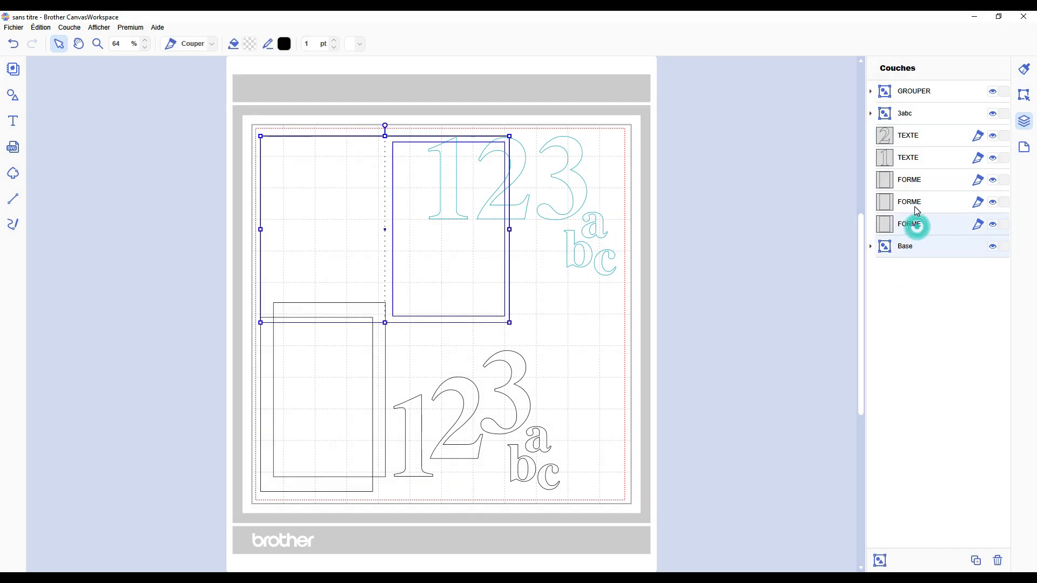
shift+click(915, 202)
shift+click(917, 178)
key(Delete)
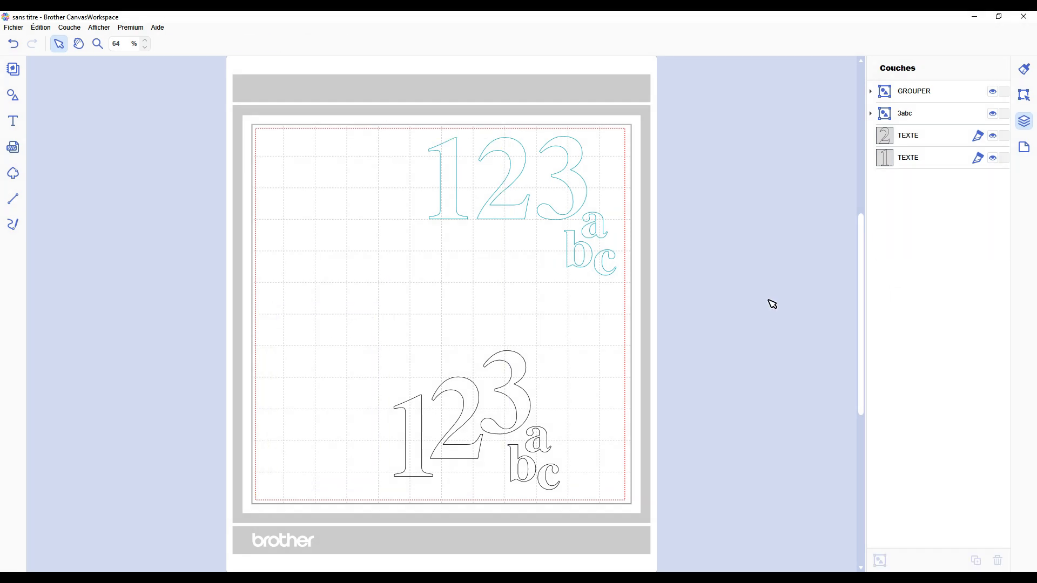
Step: Move the black 123abc set and the teal 123abc group off the mat to the area beside it
mouse_move(528, 475)
mouse_down()
mouse_move(819, 139)
mouse_move(810, 167)
mouse_up()
drag(400, 115, 627, 292)
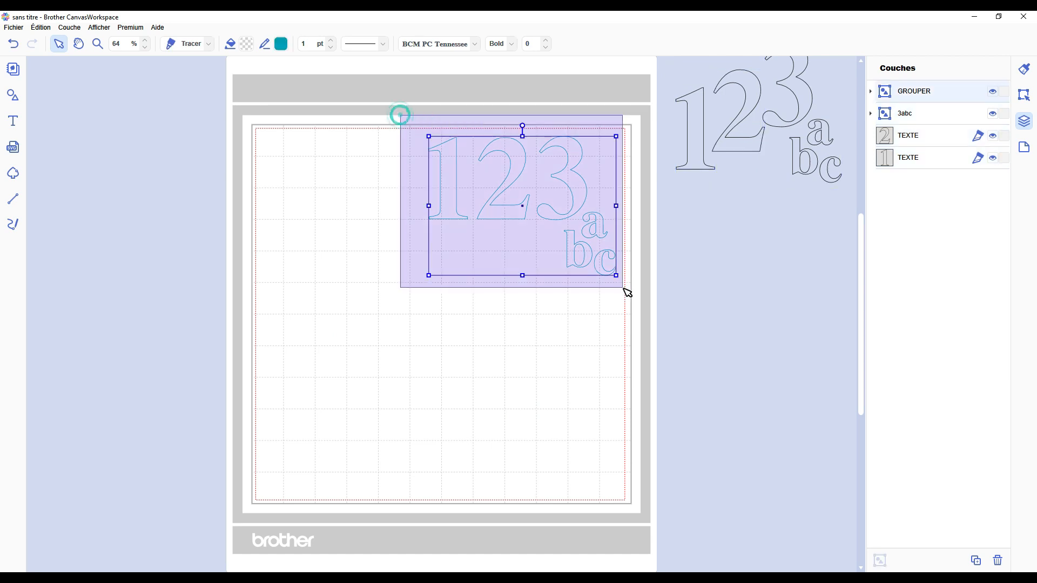
drag(567, 185, 813, 230)
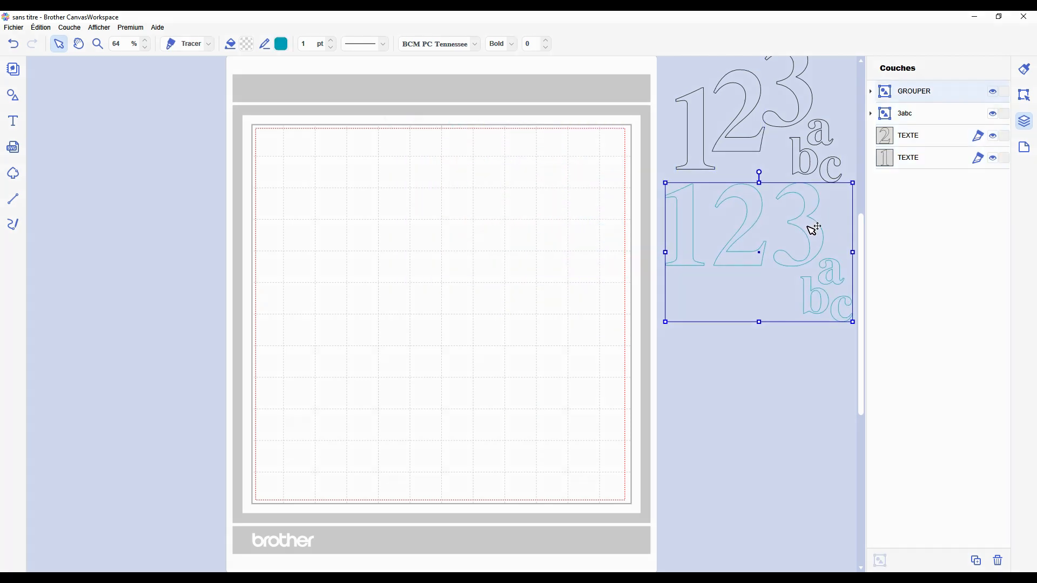
Step: Hide the GROUPER, 3abc and both TEXTE layers
click(993, 91)
click(992, 113)
click(993, 136)
click(992, 158)
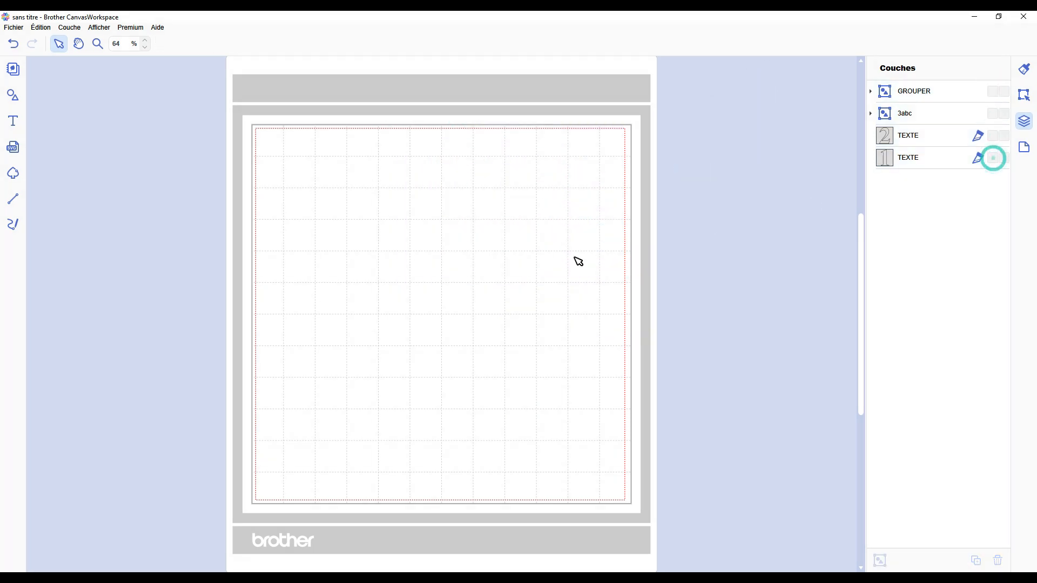
click(516, 272)
scroll(484, 281, down, 2)
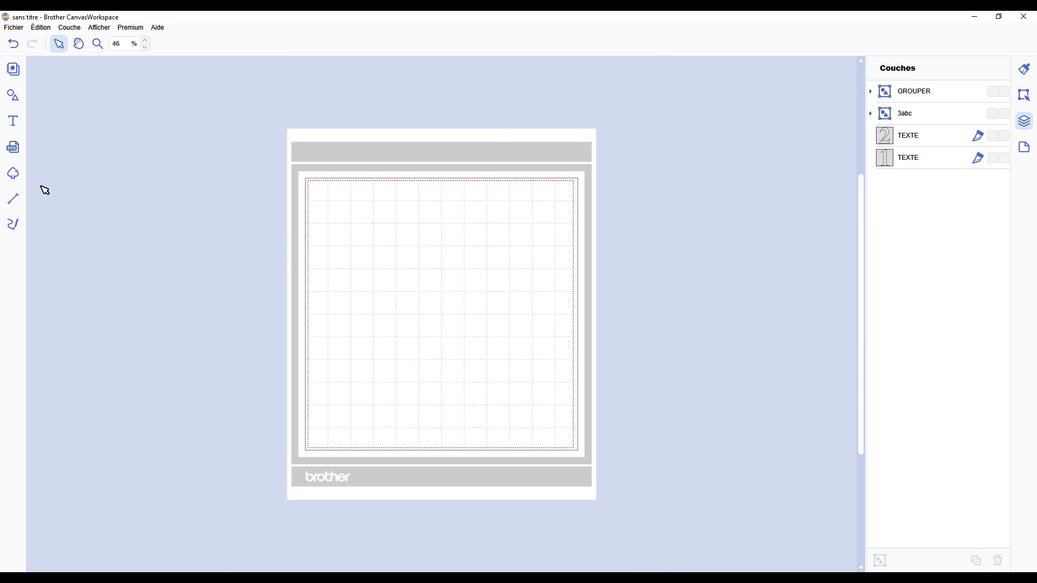
Step: Trace the red camera image by colour areas with 2 colours and insert the traced result on the mat
click(17, 172)
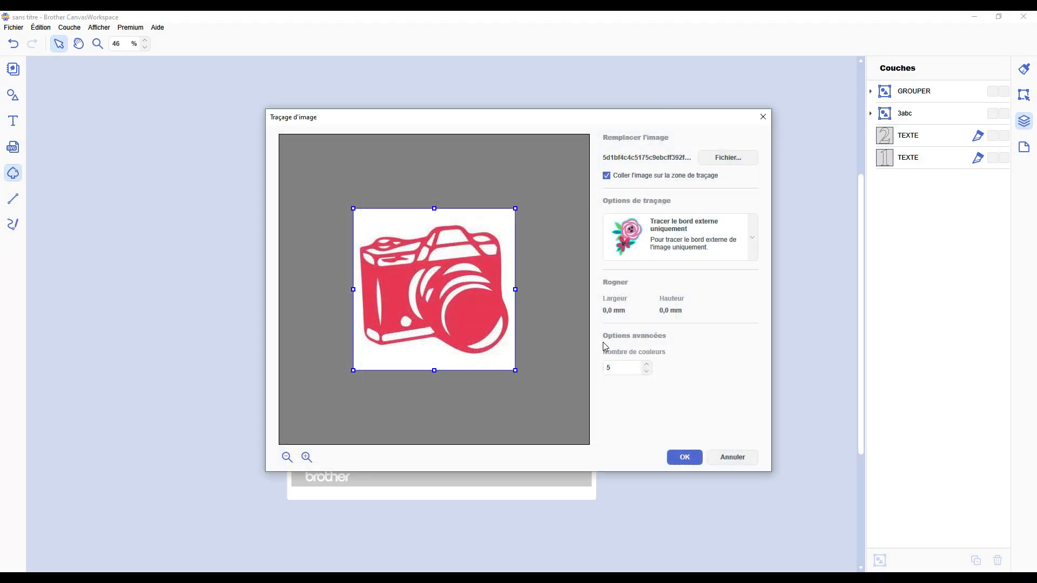
click(670, 238)
click(670, 339)
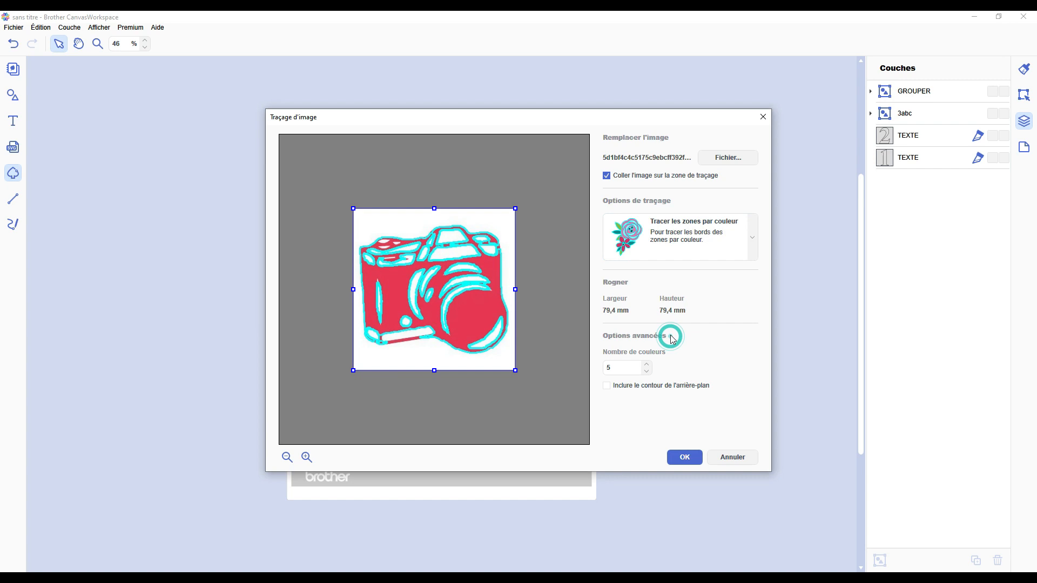
double_click(615, 367)
text(2)
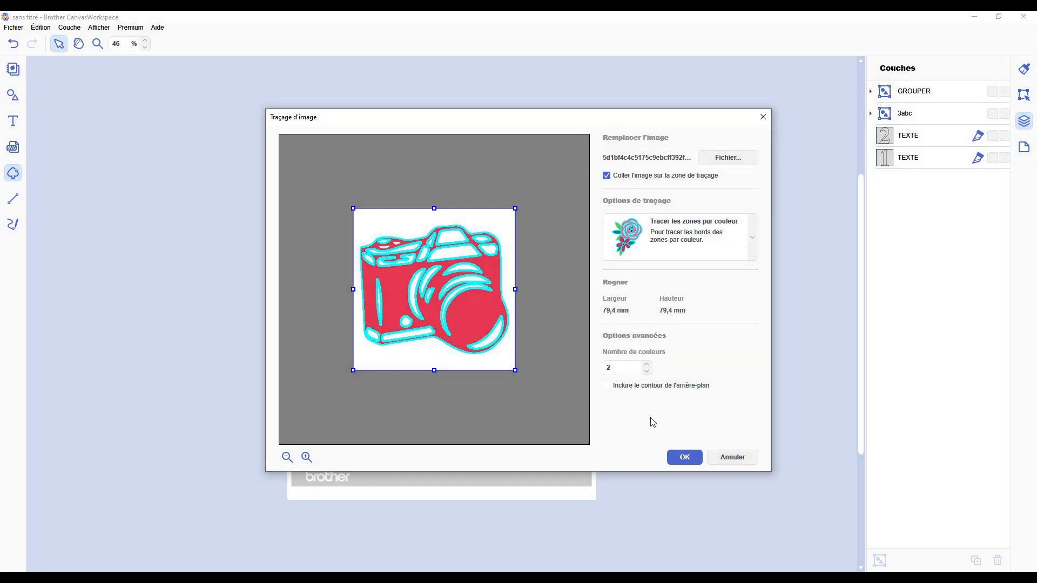
click(685, 457)
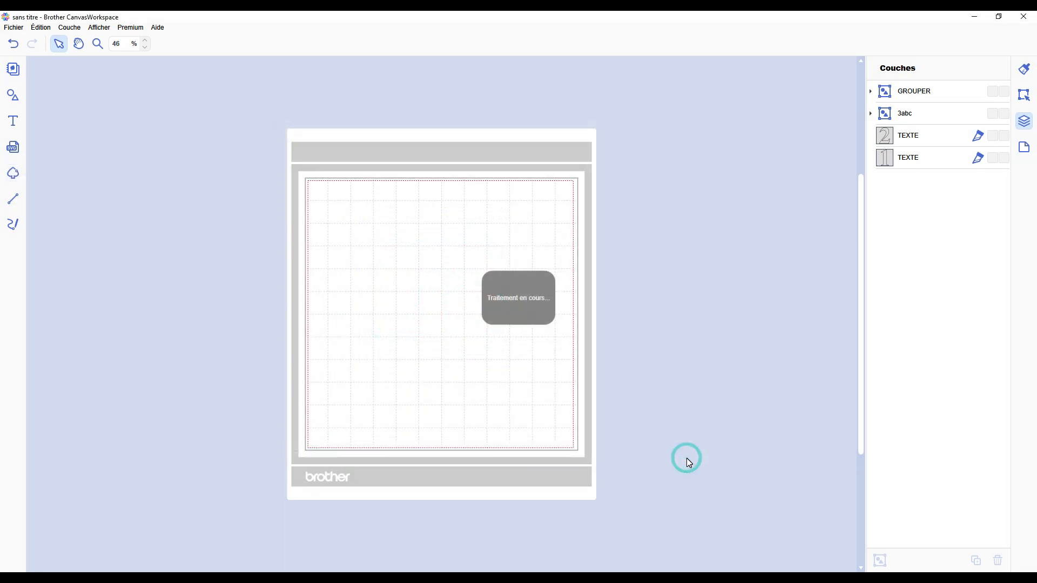
click(378, 225)
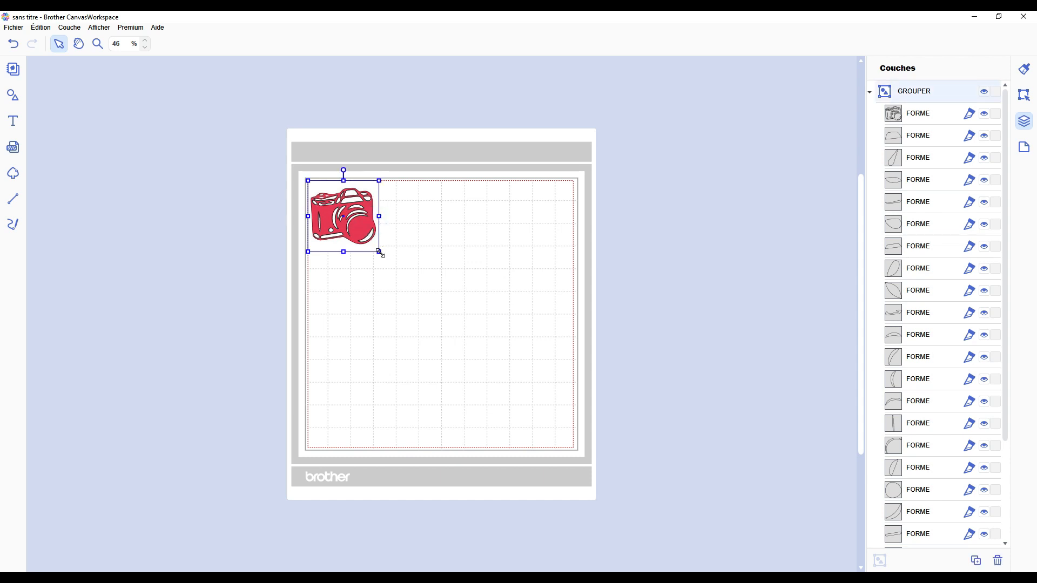
Step: Unlock the IMAGE layer in the traced group and enlarge the camera group to about 295 mm square
click(622, 323)
scroll(923, 155, down, 3)
click(996, 502)
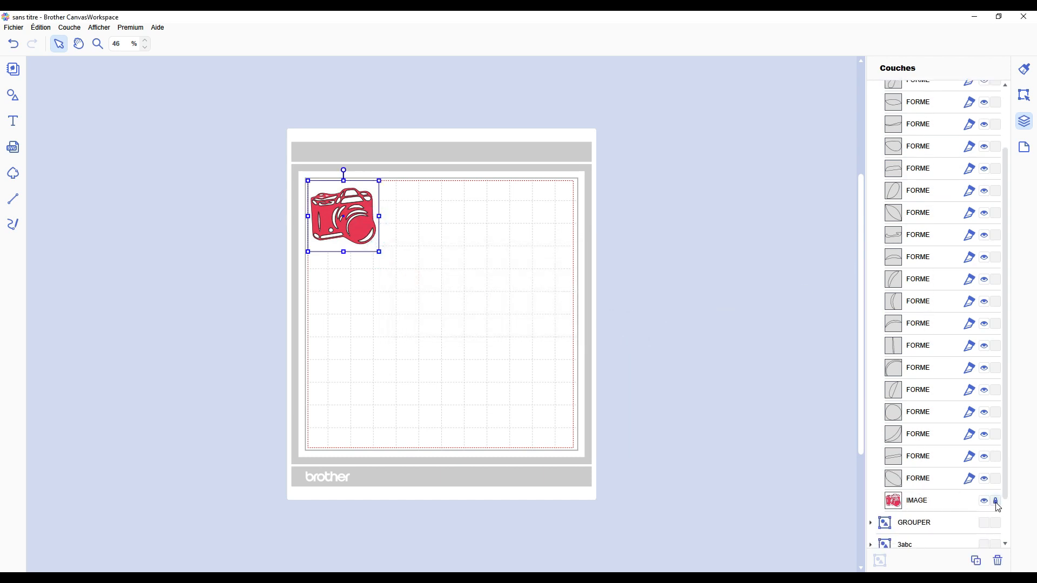
click(996, 503)
drag(381, 253, 650, 370)
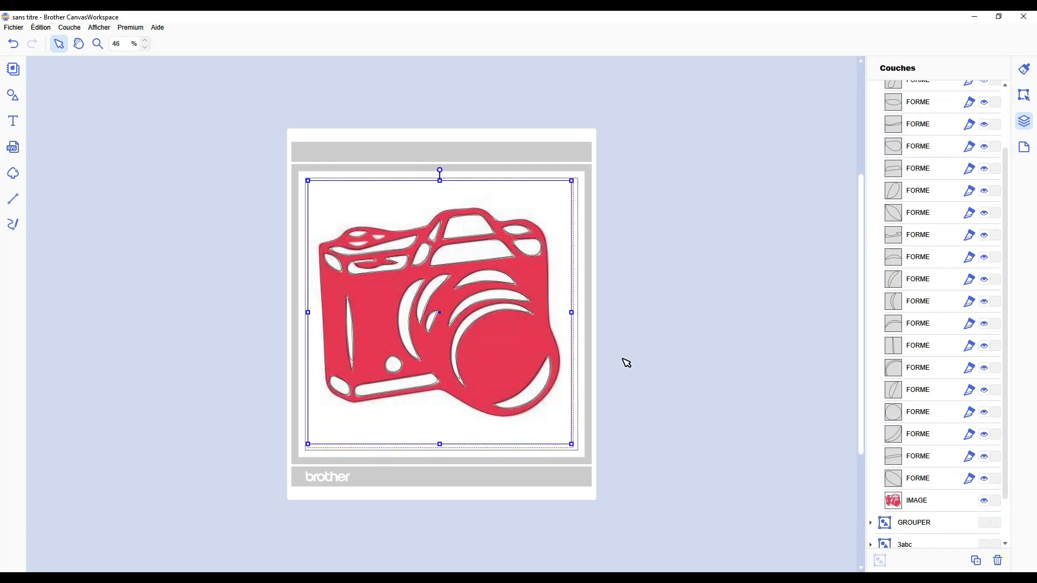
scroll(626, 363, up, 2)
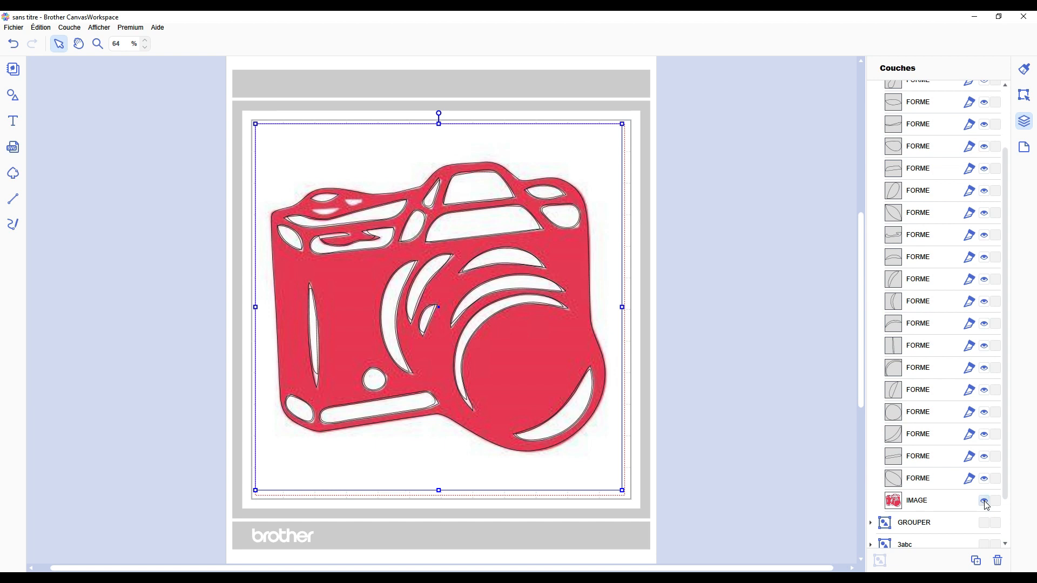
Step: Hide the camera's IMAGE layer and examine the traced contour lines up close
click(985, 502)
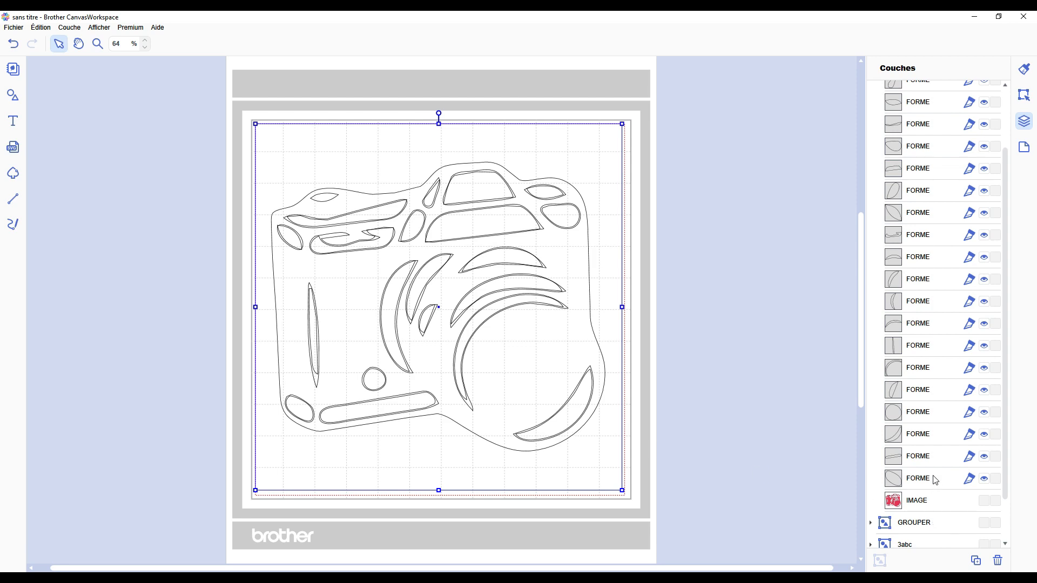
scroll(938, 263, up, 5)
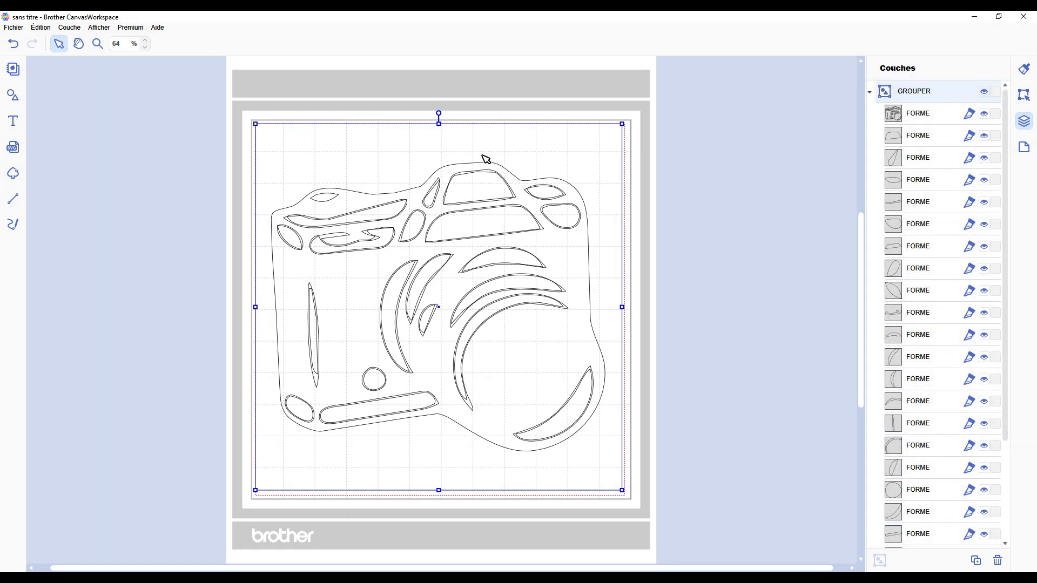
scroll(436, 166, up, 3)
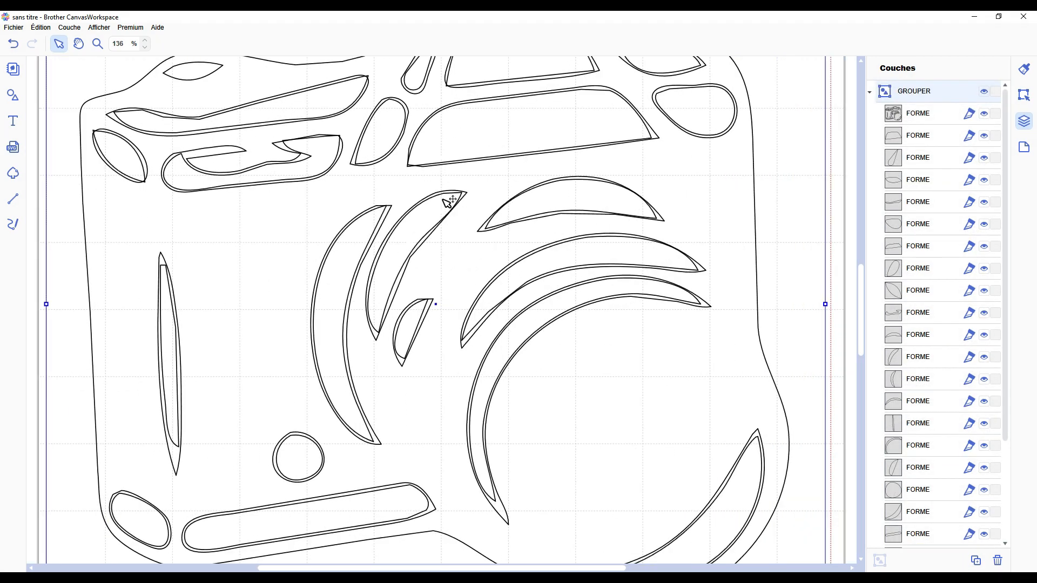
scroll(432, 323, down, 2)
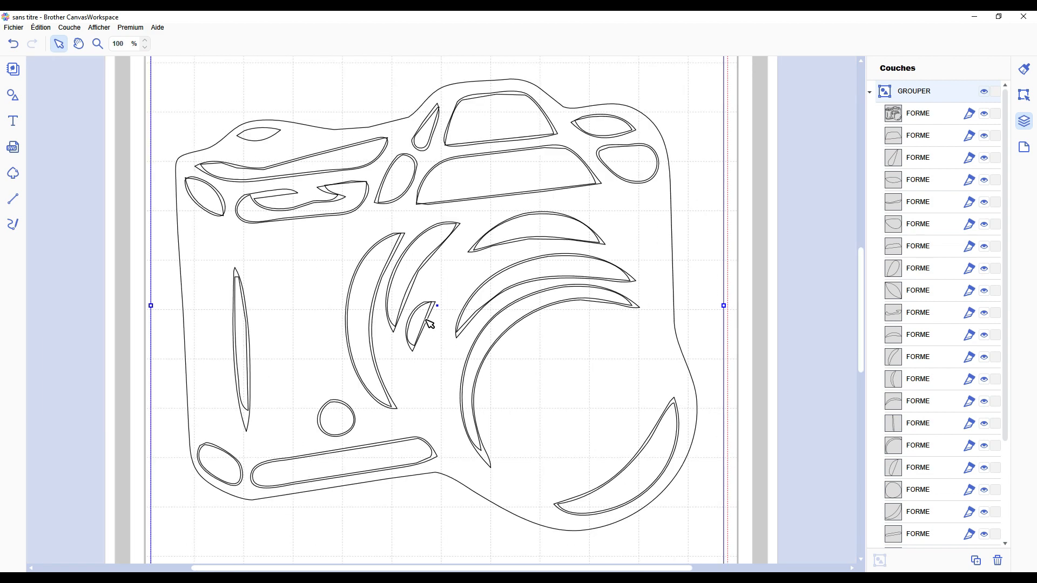
Step: Select several FORME layers of the traced group to match each one to its contour on the camera
click(930, 113)
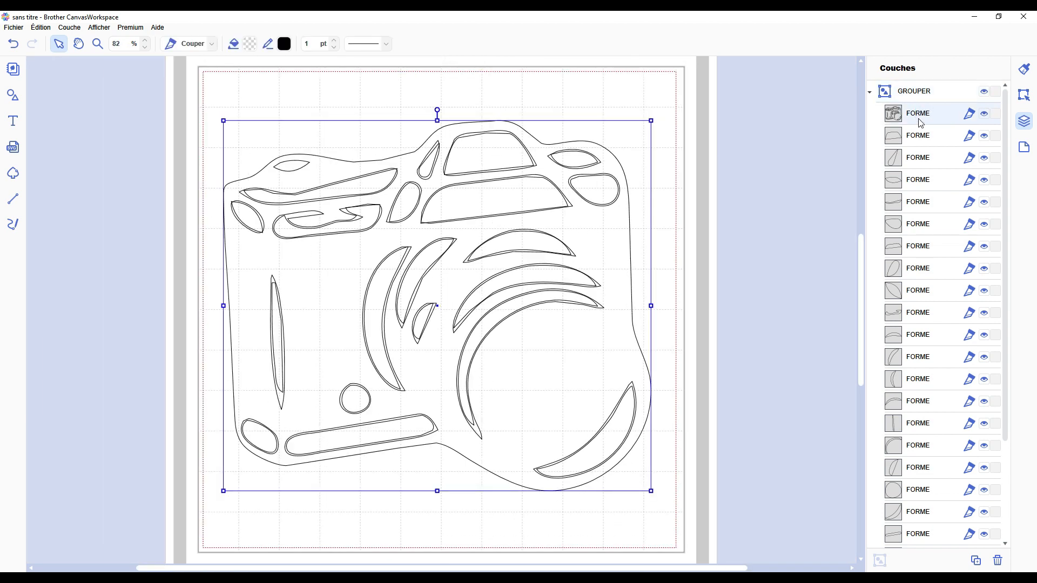
click(915, 138)
scroll(913, 281, down, 3)
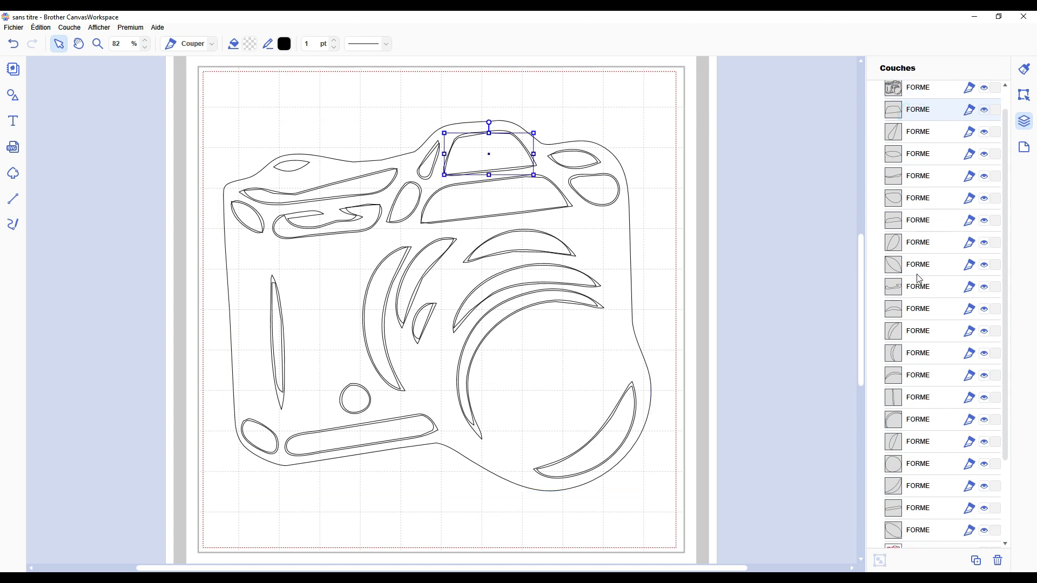
click(918, 479)
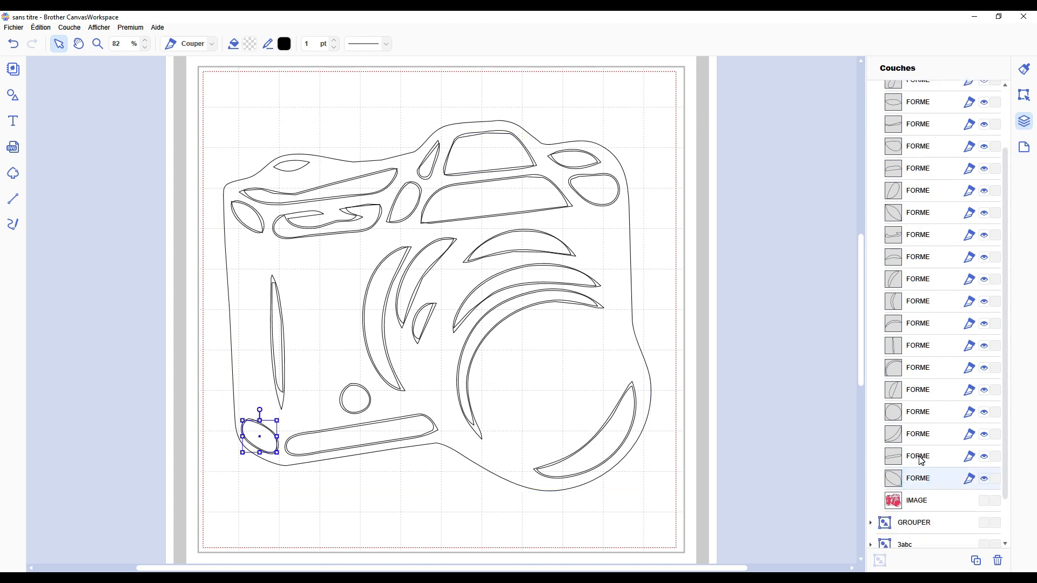
scroll(922, 461, up, 3)
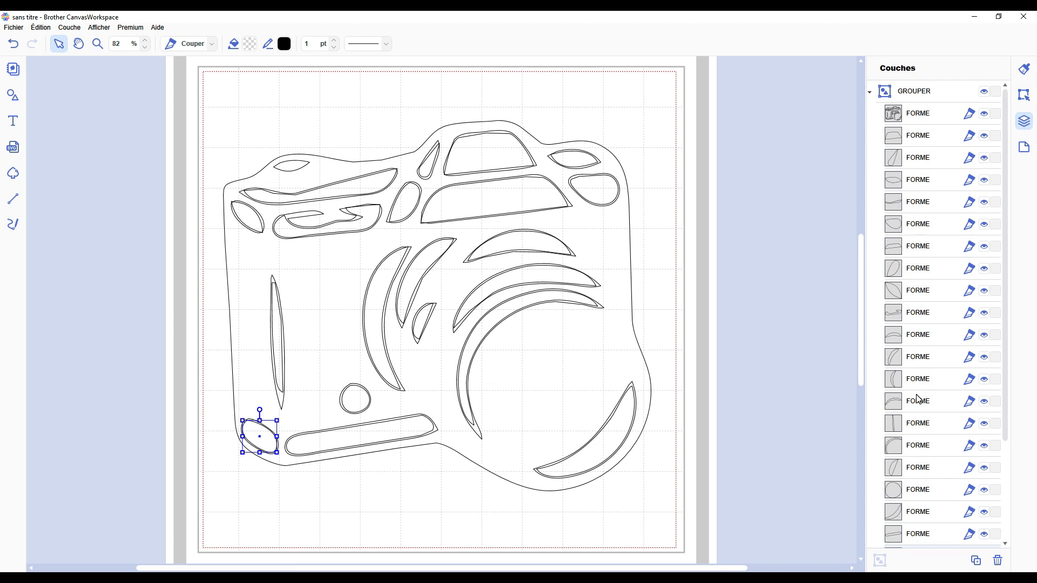
scroll(918, 398, down, 2)
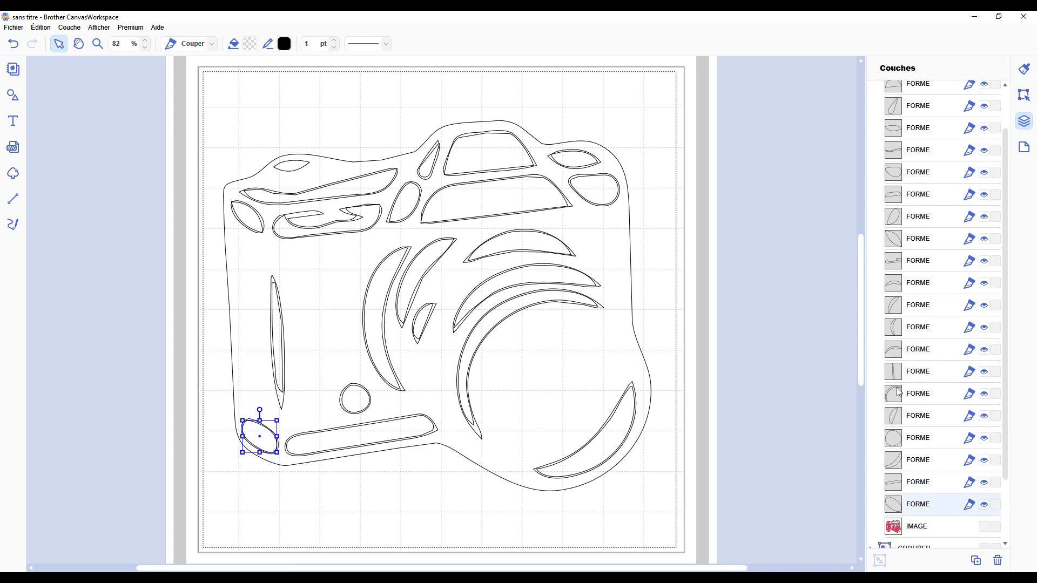
Step: Show the position and size settings and select the openings across the camera's upper part one by one
click(1028, 91)
click(717, 193)
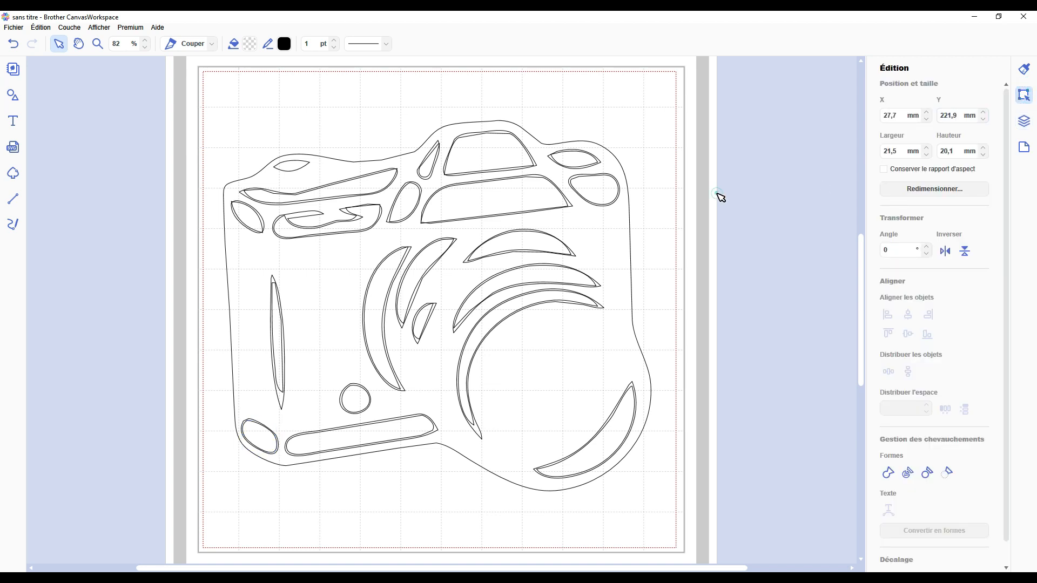
click(605, 256)
click(610, 257)
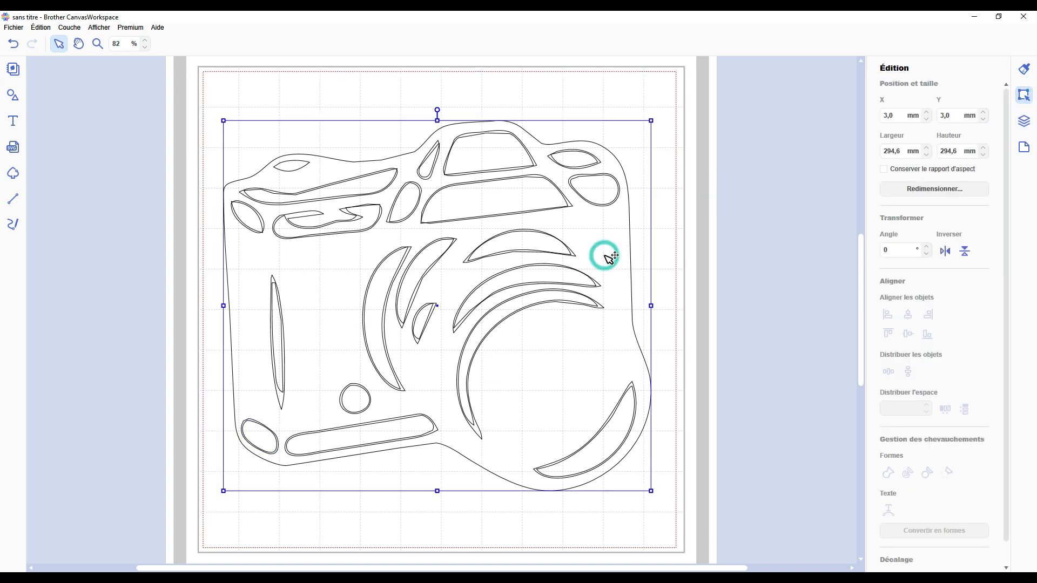
click(532, 199)
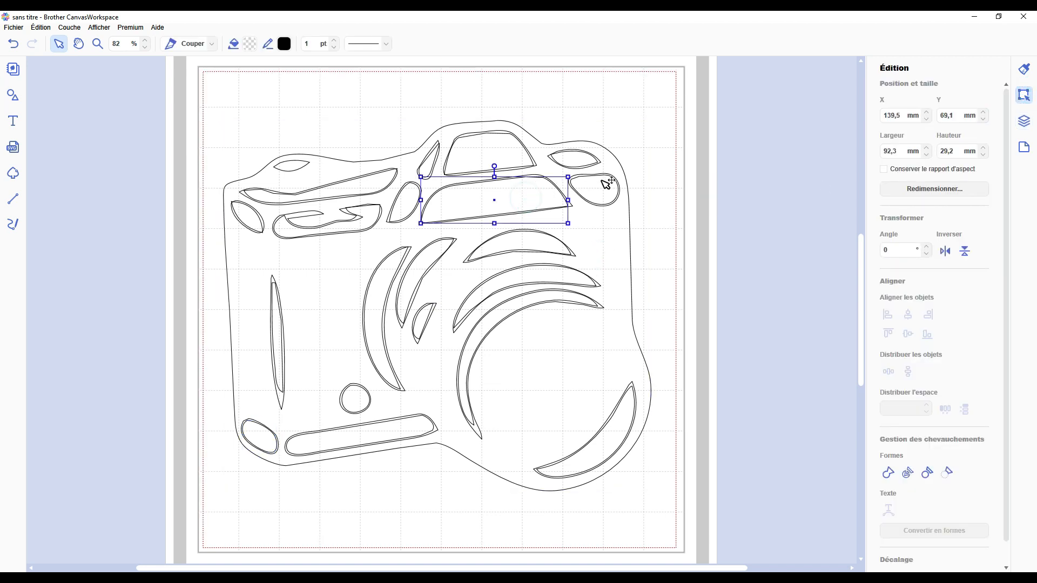
click(597, 178)
click(575, 159)
click(493, 165)
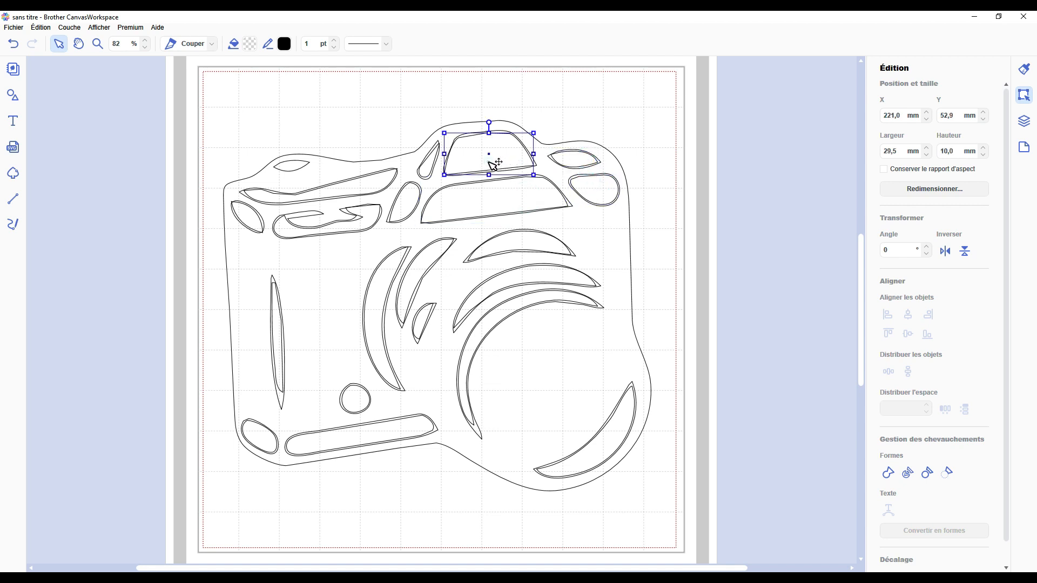
click(430, 162)
click(363, 190)
click(378, 222)
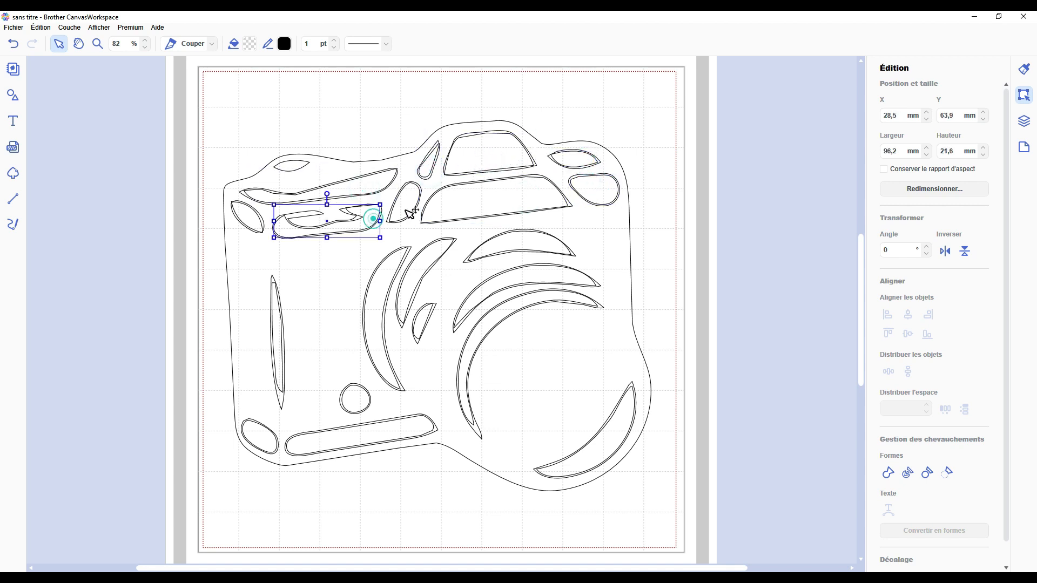
click(406, 208)
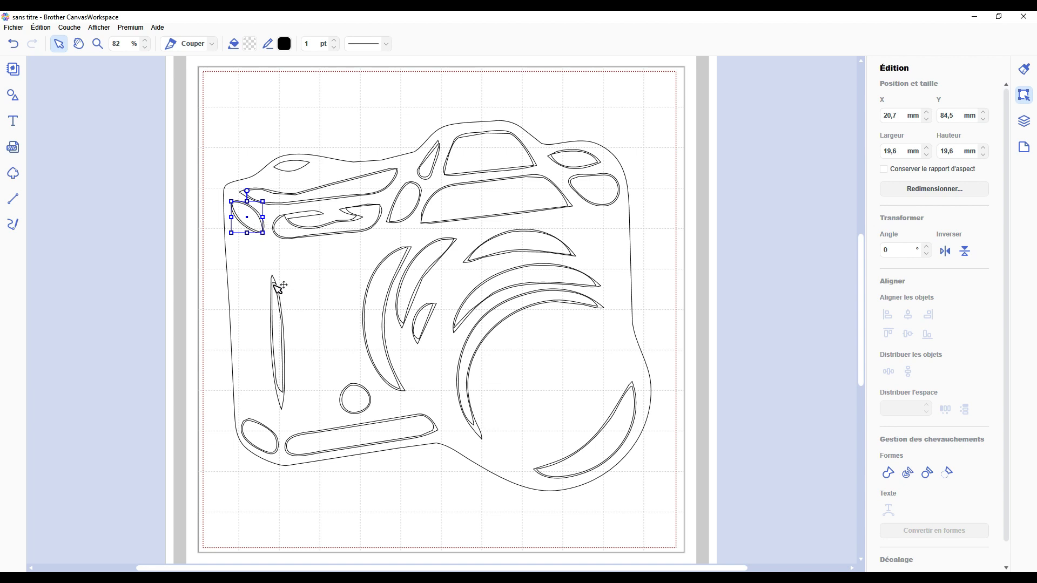
Step: Check which contours can be selected among the camera's outer outline, body openings and curved lens highlights
click(313, 316)
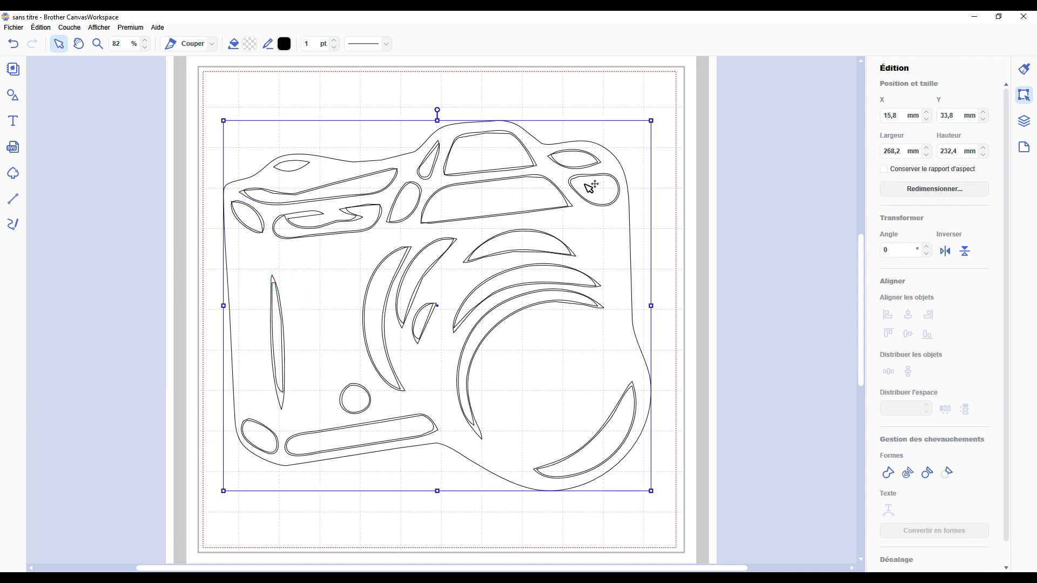
click(281, 316)
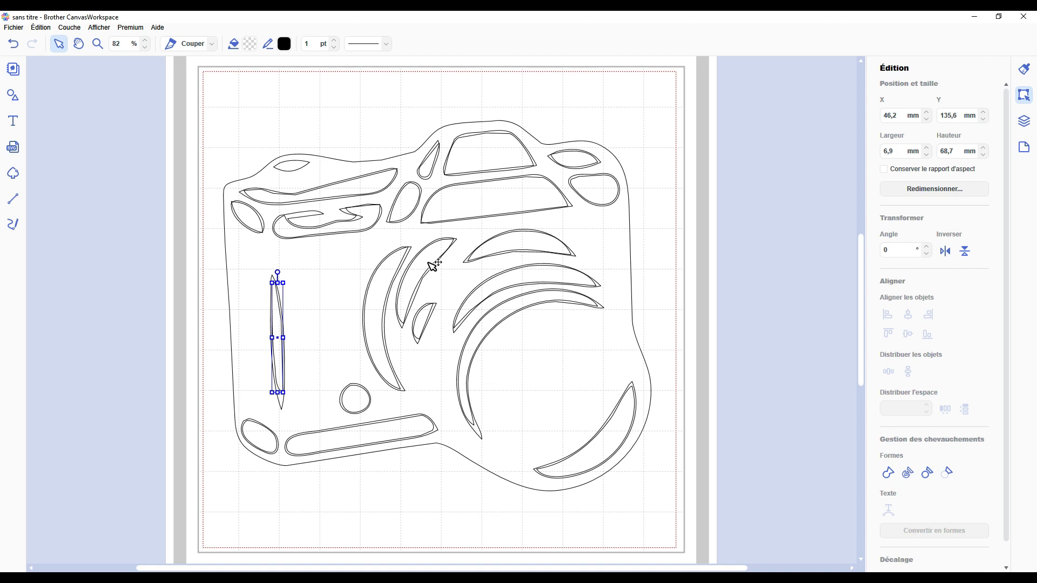
click(261, 432)
click(357, 410)
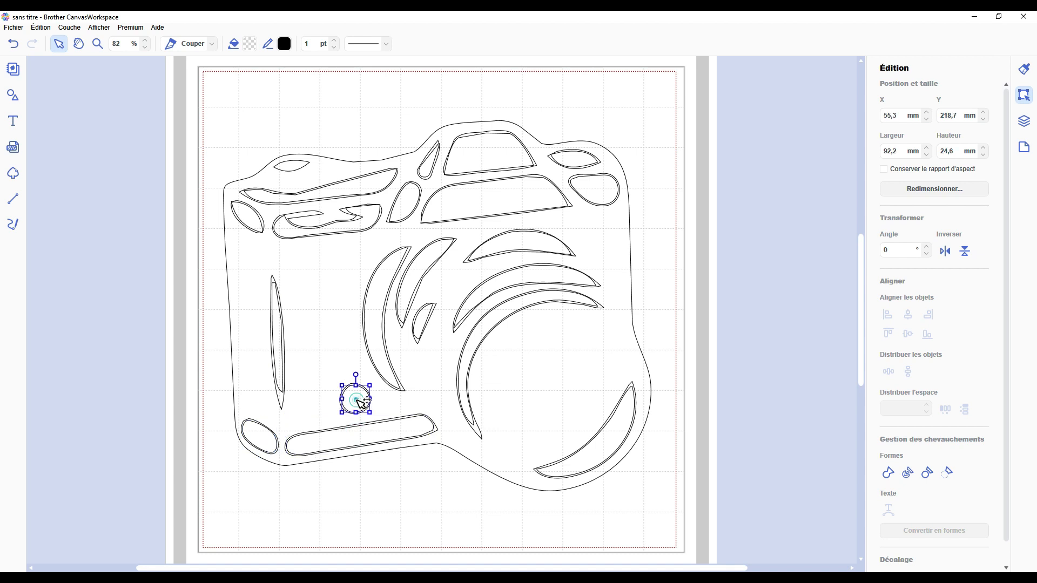
click(368, 316)
click(423, 263)
click(424, 322)
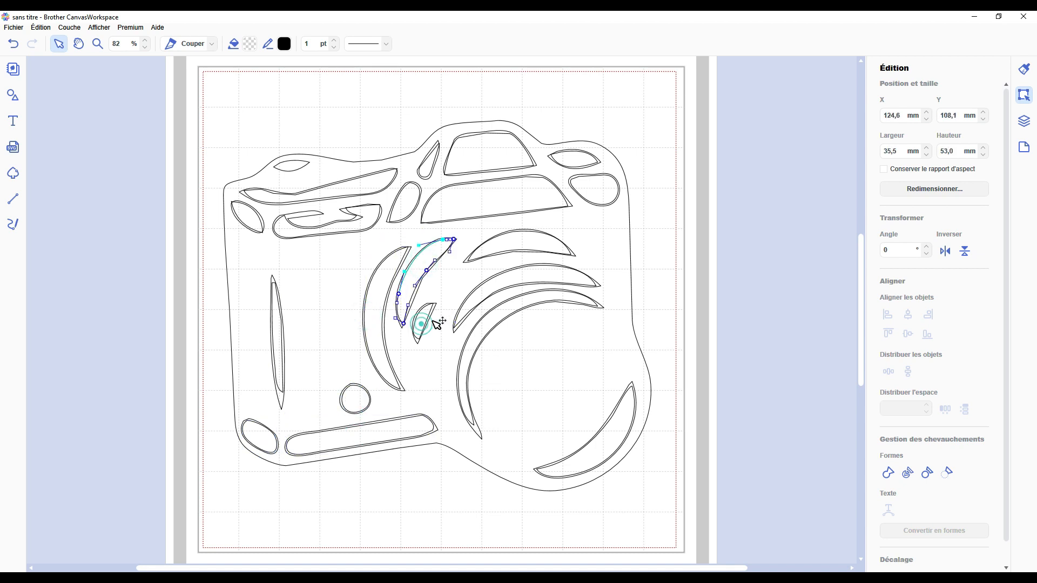
click(489, 287)
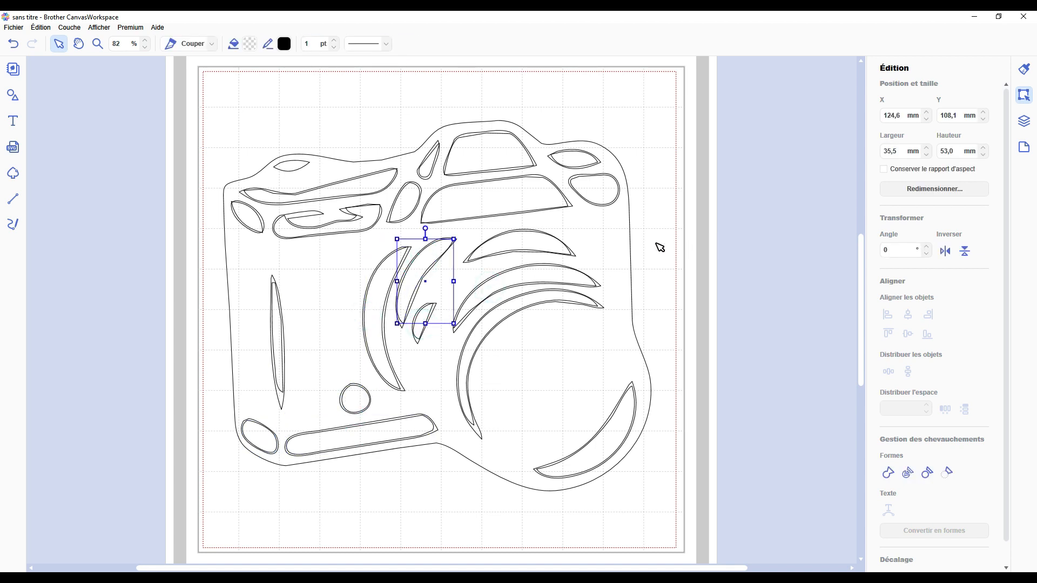
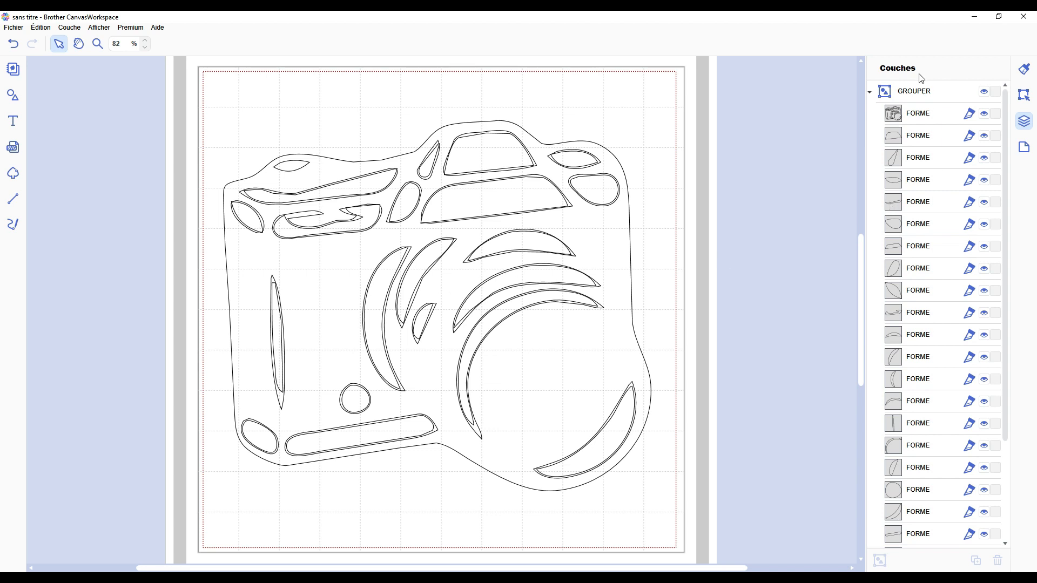
Step: Select the whole range of single-contour layers in the camera group, from the second FORME to the last one above IMAGE
scroll(898, 466, down, 3)
scroll(898, 466, up, 3)
scroll(927, 292, down, 3)
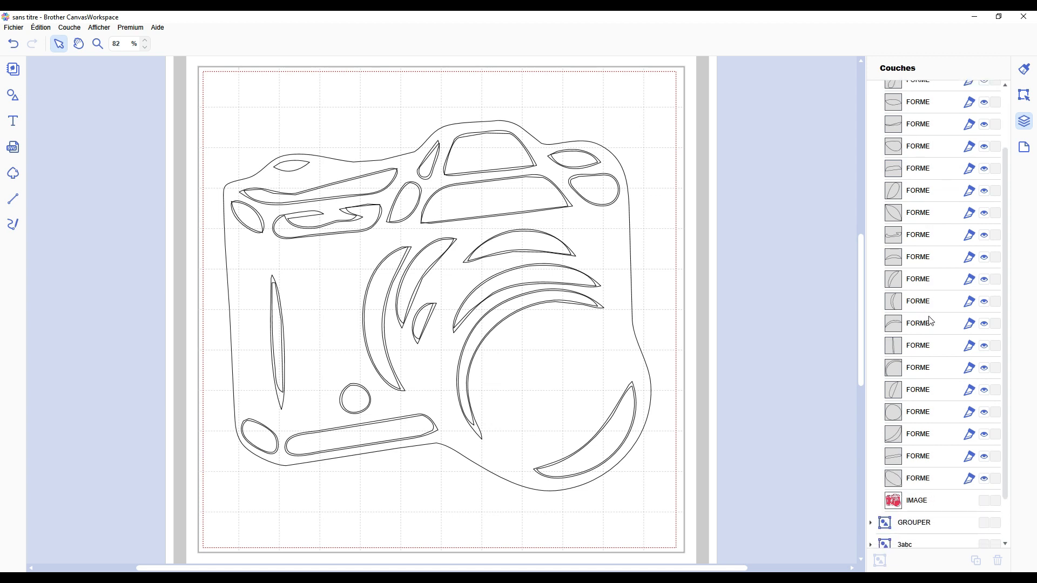
scroll(931, 324, up, 3)
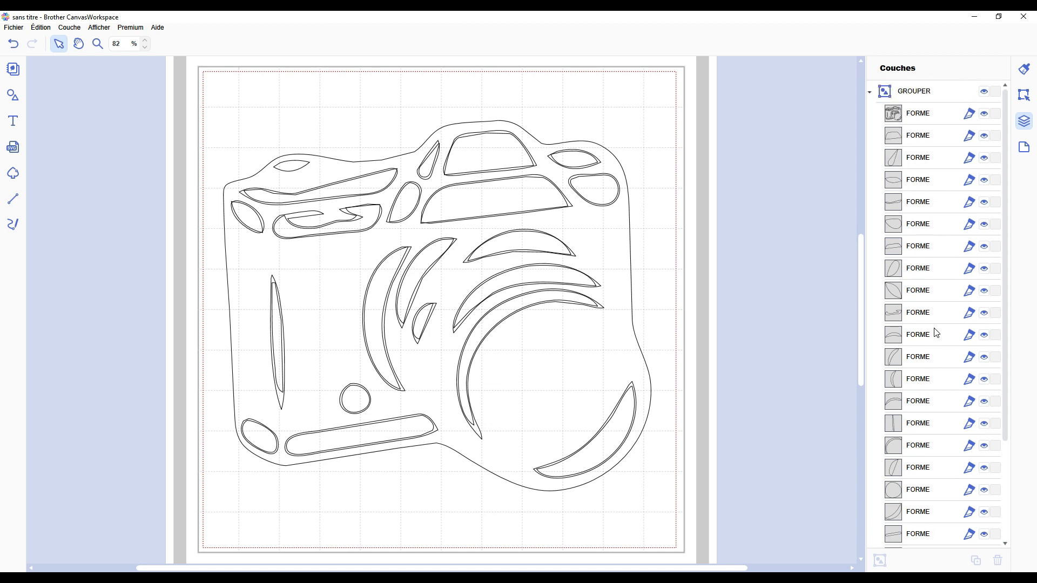
click(916, 117)
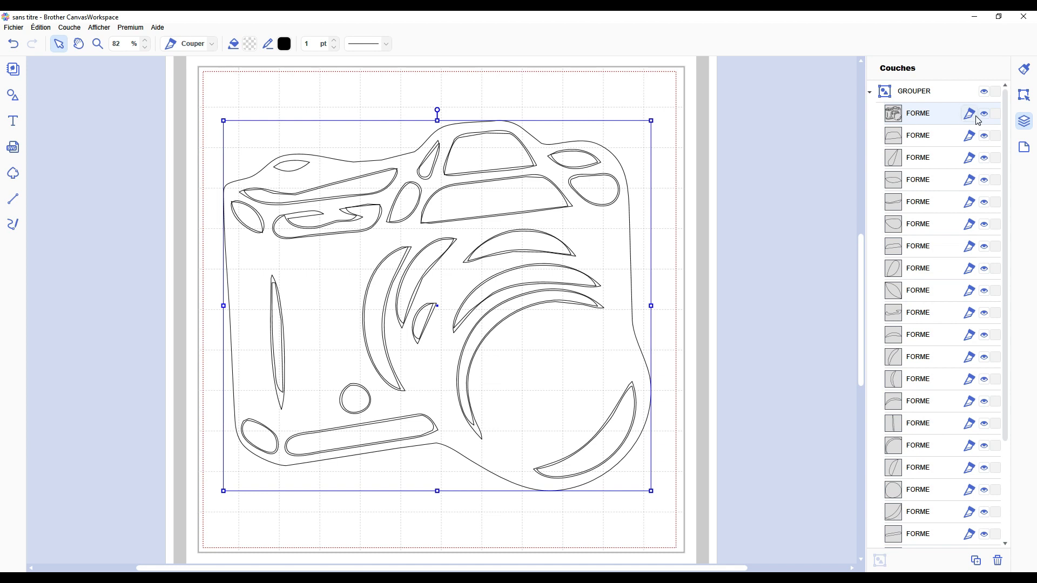
click(937, 140)
scroll(897, 308, down, 1)
scroll(897, 307, down, 2)
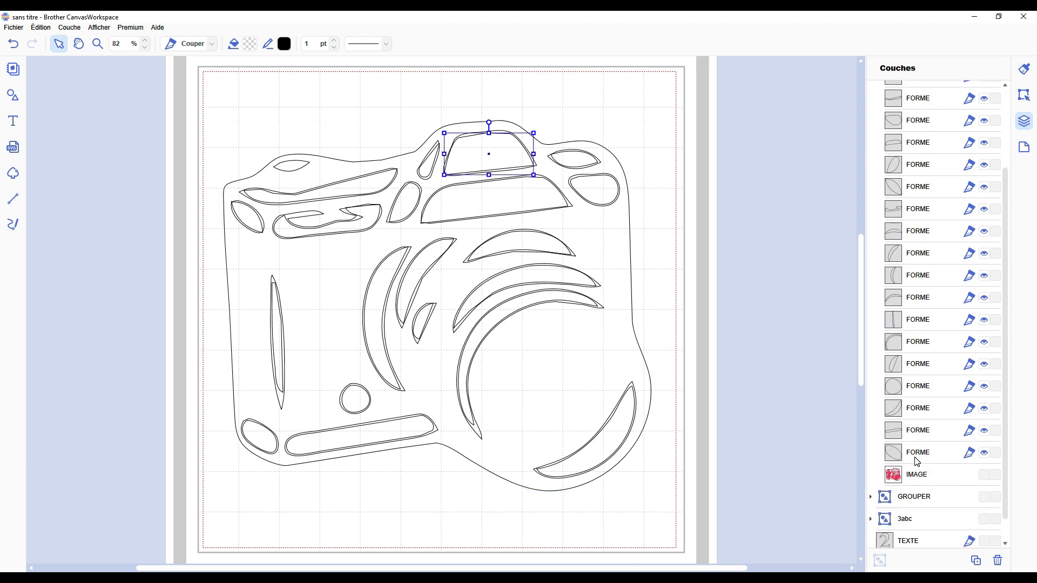
shift+click(916, 457)
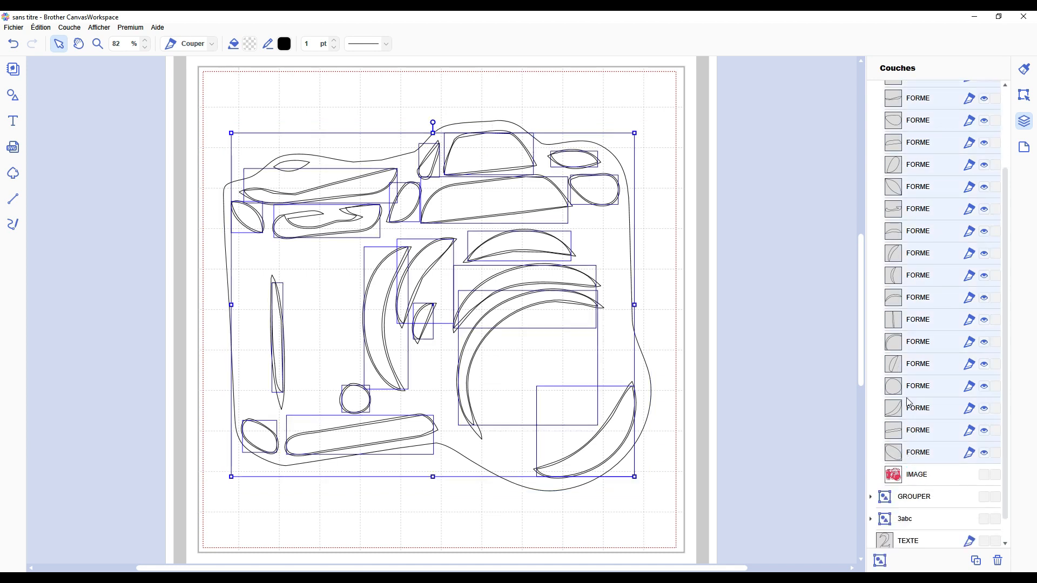
scroll(910, 400, up, 3)
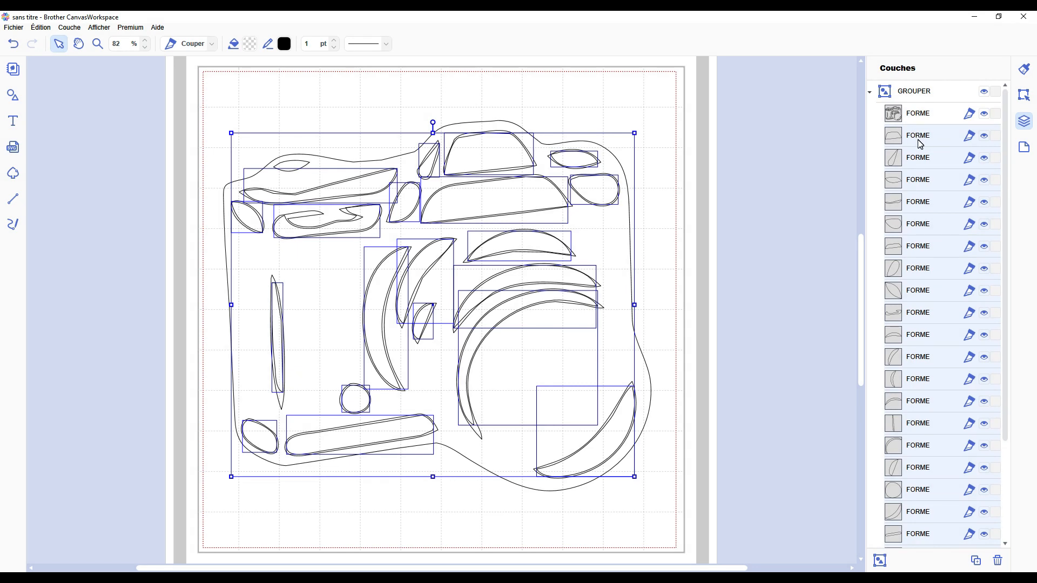
click(921, 144)
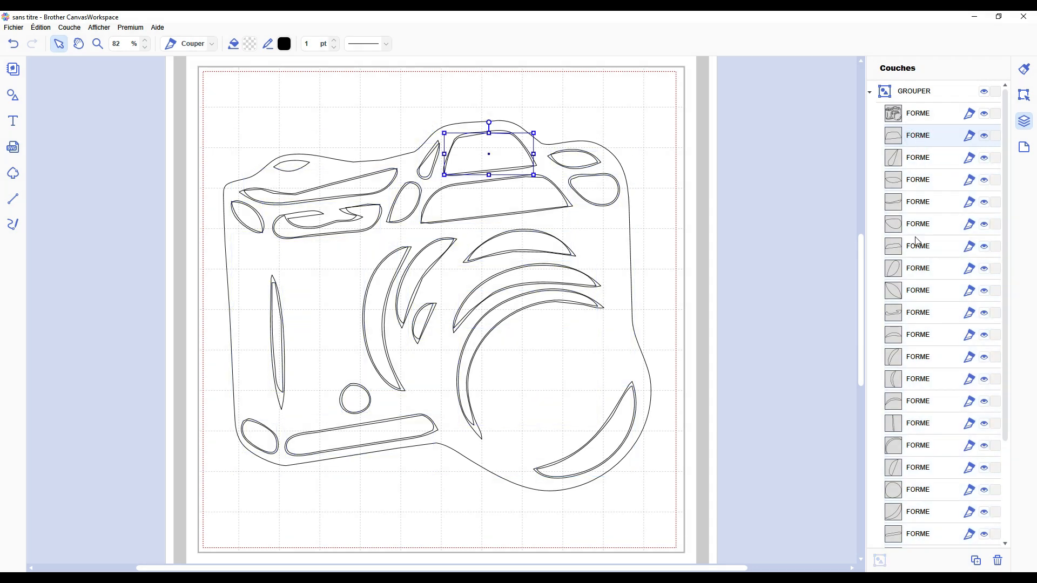
scroll(918, 324, down, 5)
click(916, 475)
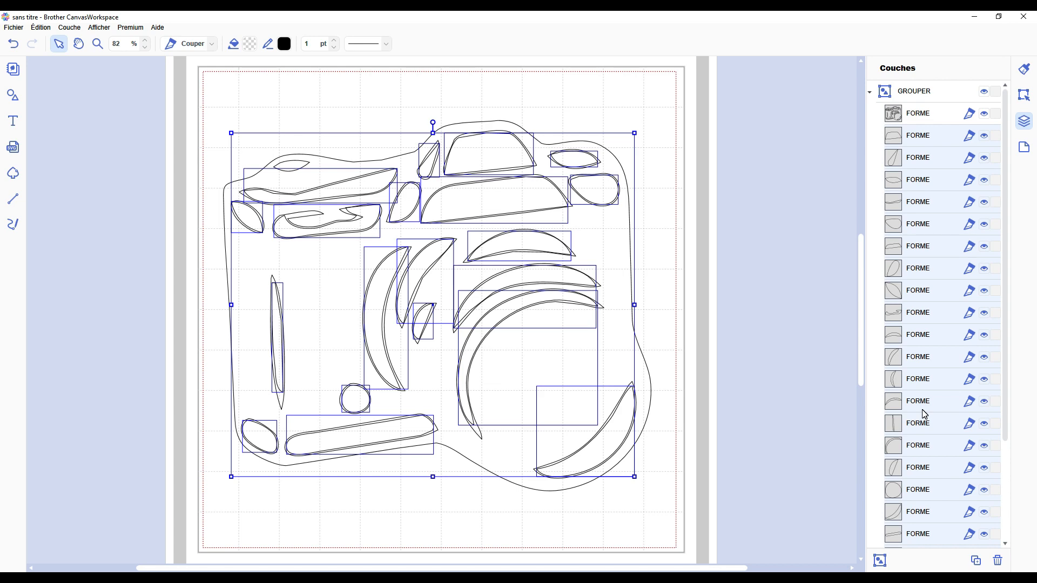
Step: Delete the range of five layers from the second to the sixth FORME in the camera group, and undo the deletion
click(930, 136)
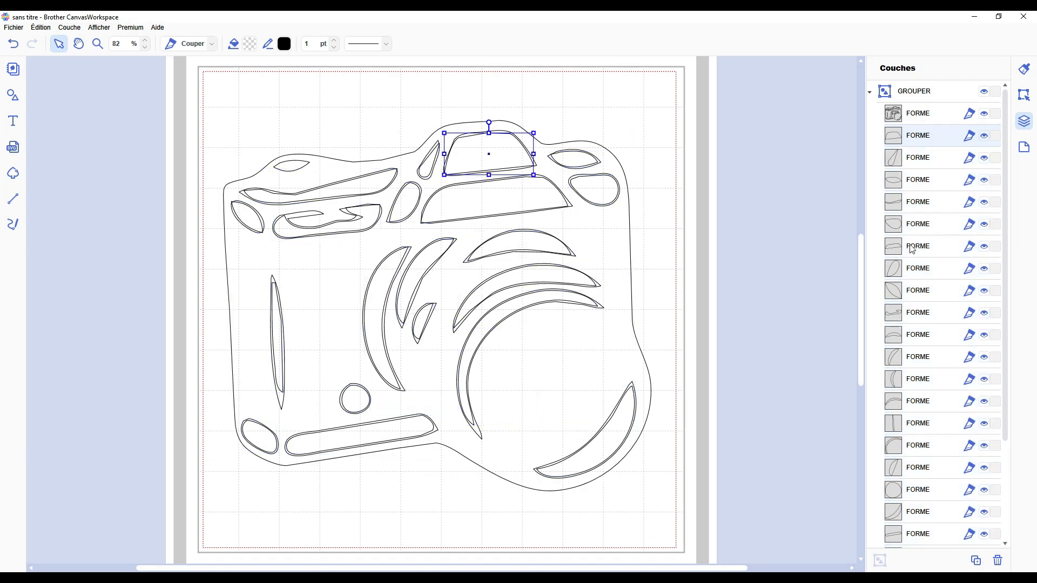
shift+click(921, 224)
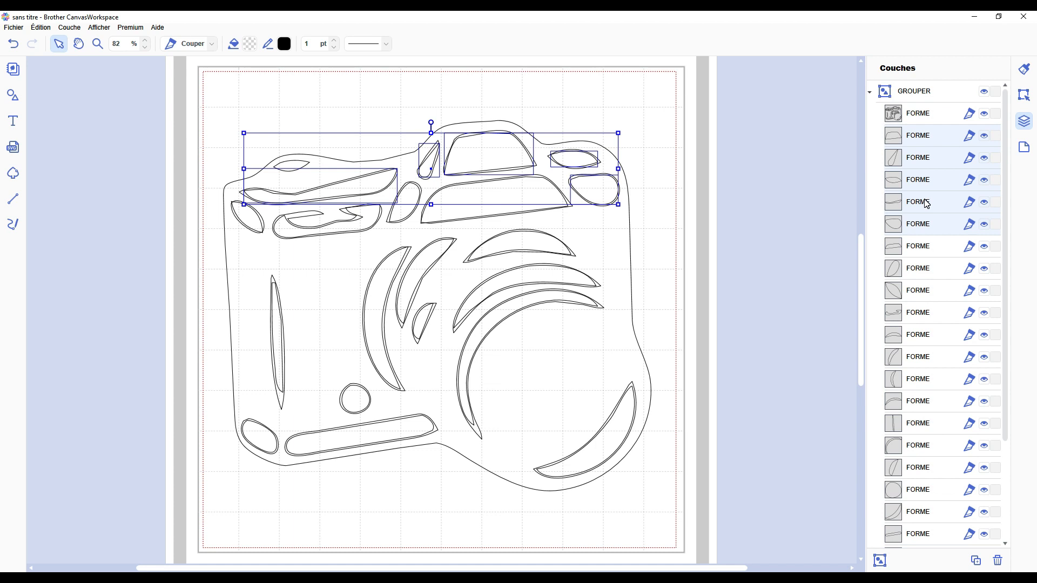
key(Delete)
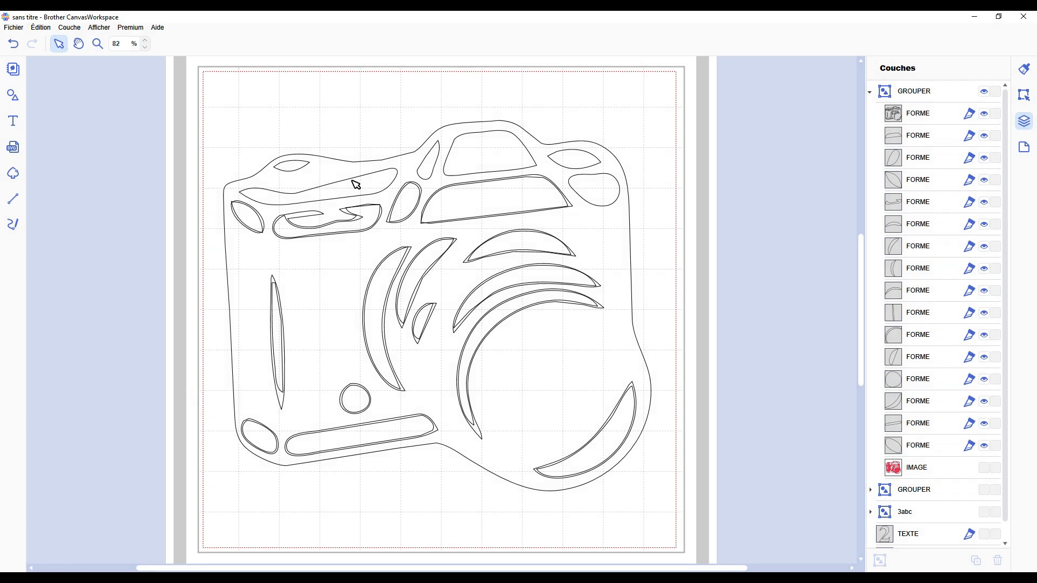
click(13, 44)
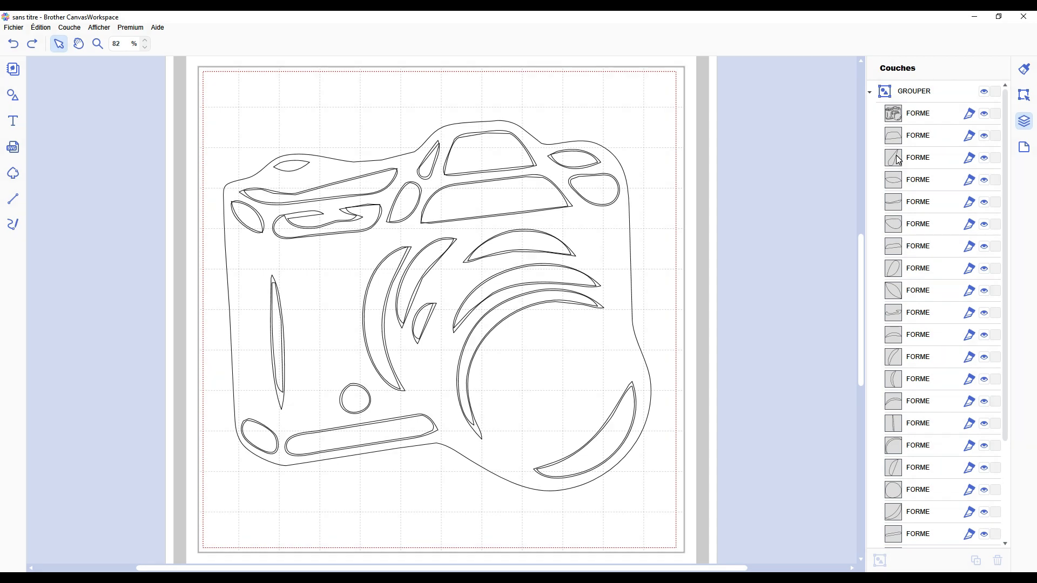
Step: Delete the five single-contour FORME layers directly below the full camera FORME layer
click(923, 139)
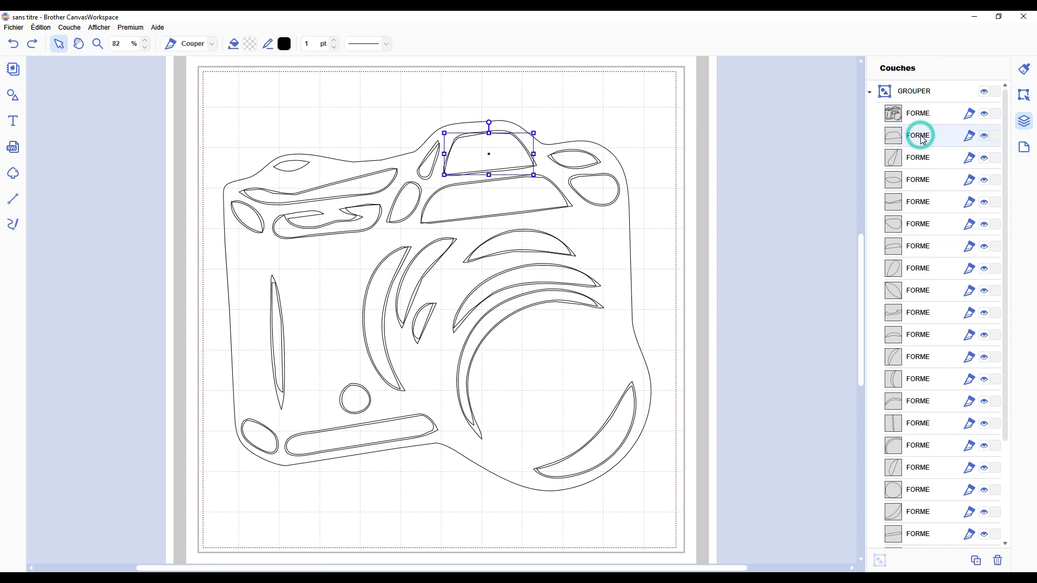
shift+click(911, 224)
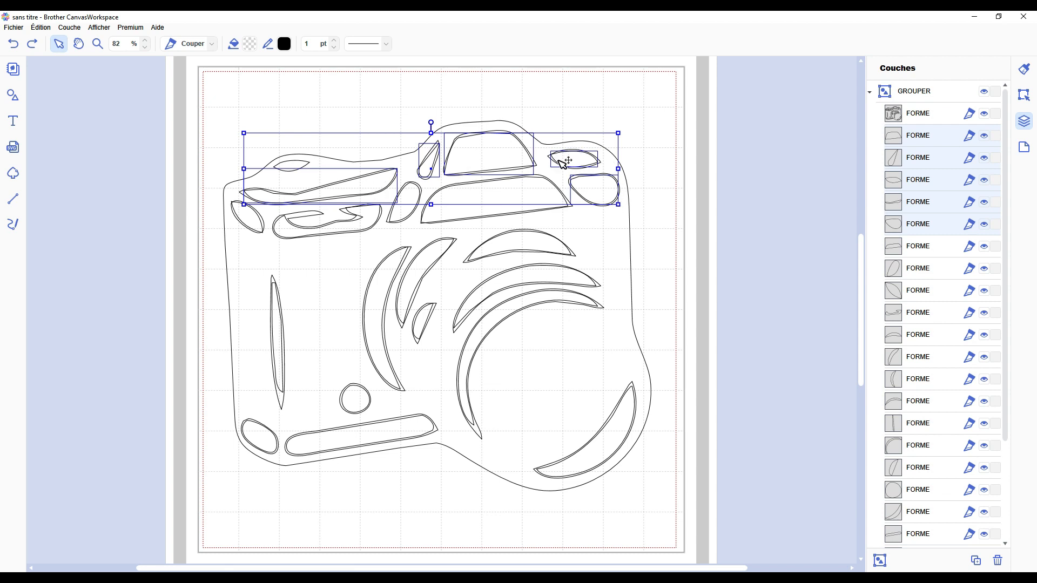
click(678, 162)
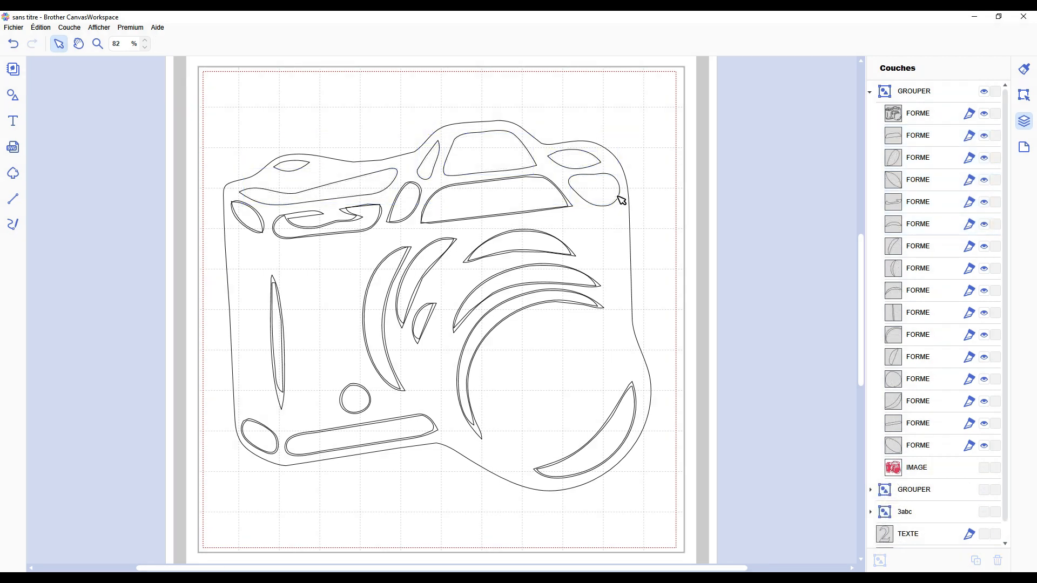
Step: Delete the next five single-contour FORME layers as one range, keeping the full camera FORME layer
click(933, 137)
shift+click(920, 228)
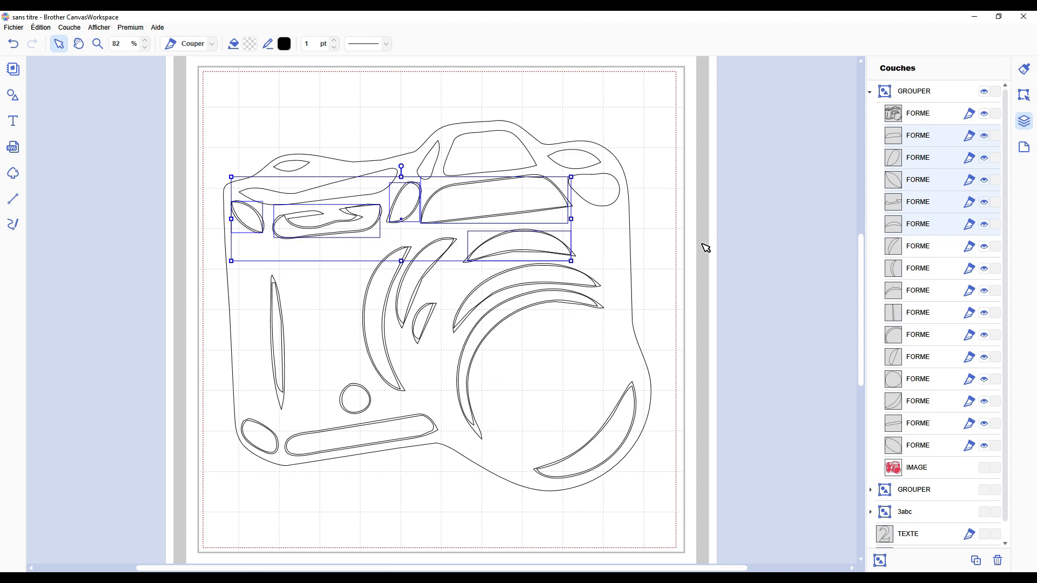
key(Delete)
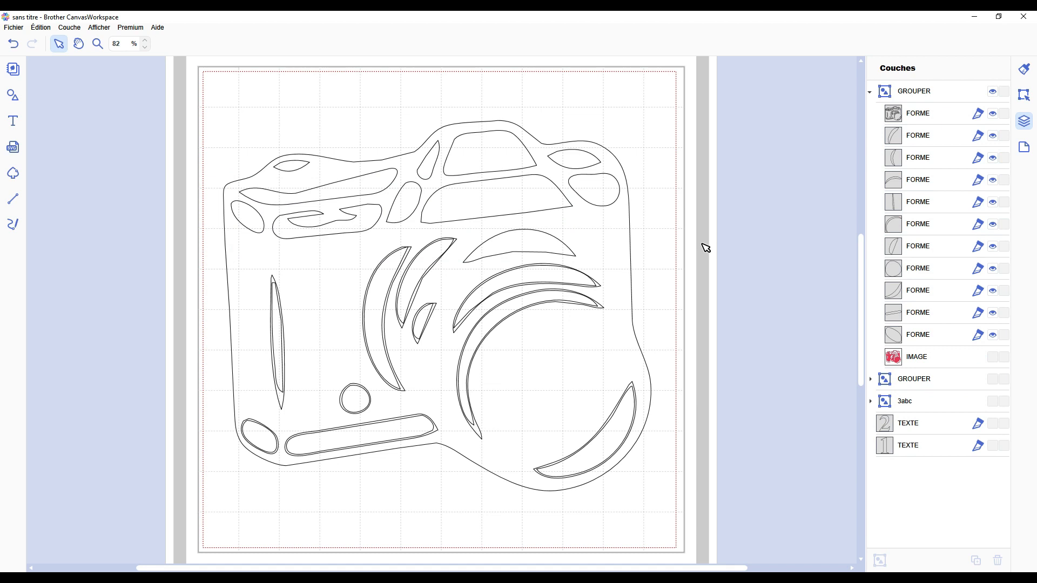
Step: Delete the ten remaining single-contour FORME layers of the camera group, undoing and redoing the deletion to compare the contours
click(916, 135)
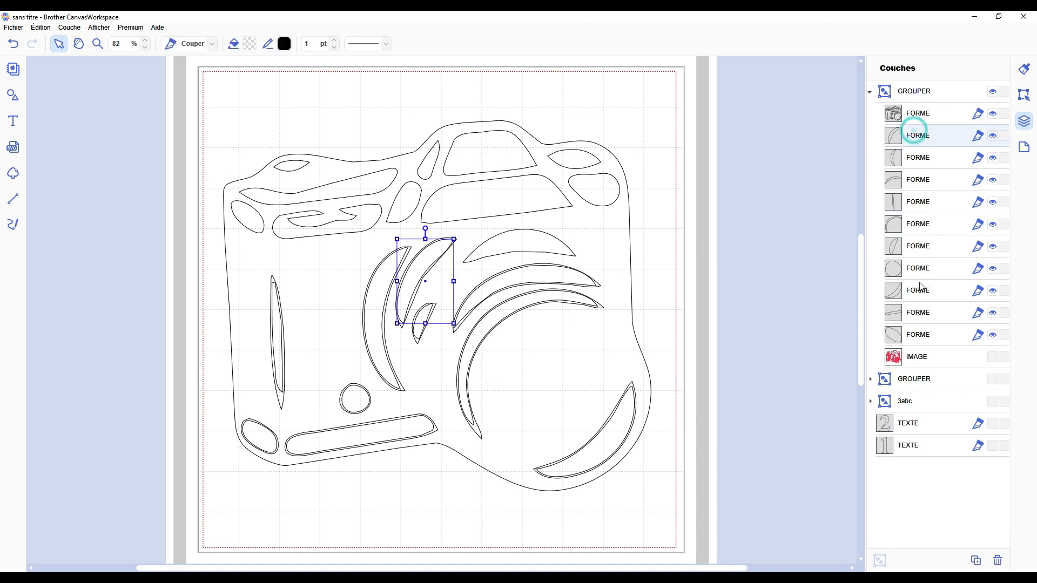
shift+click(907, 336)
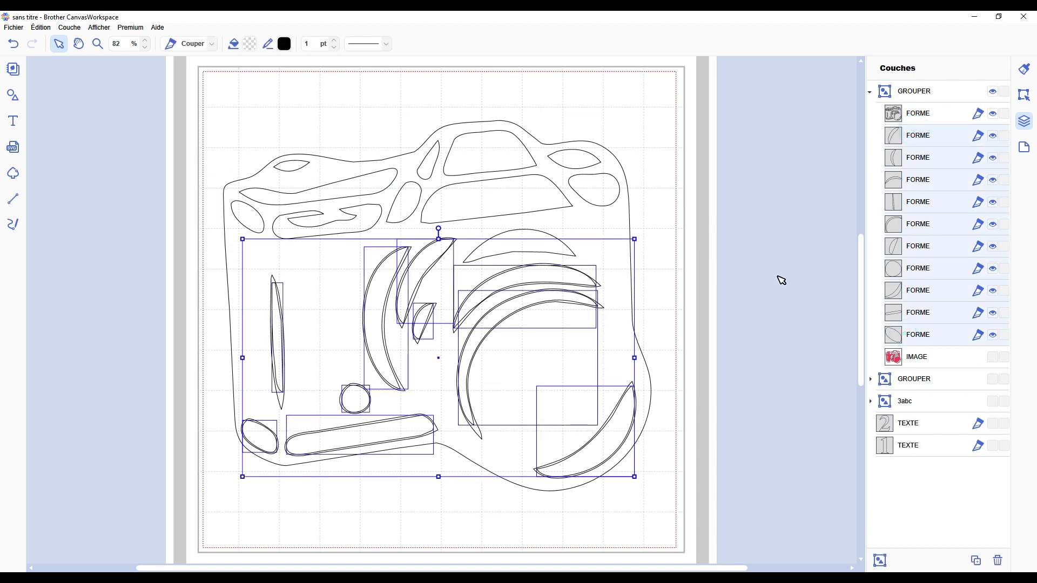
key(Delete)
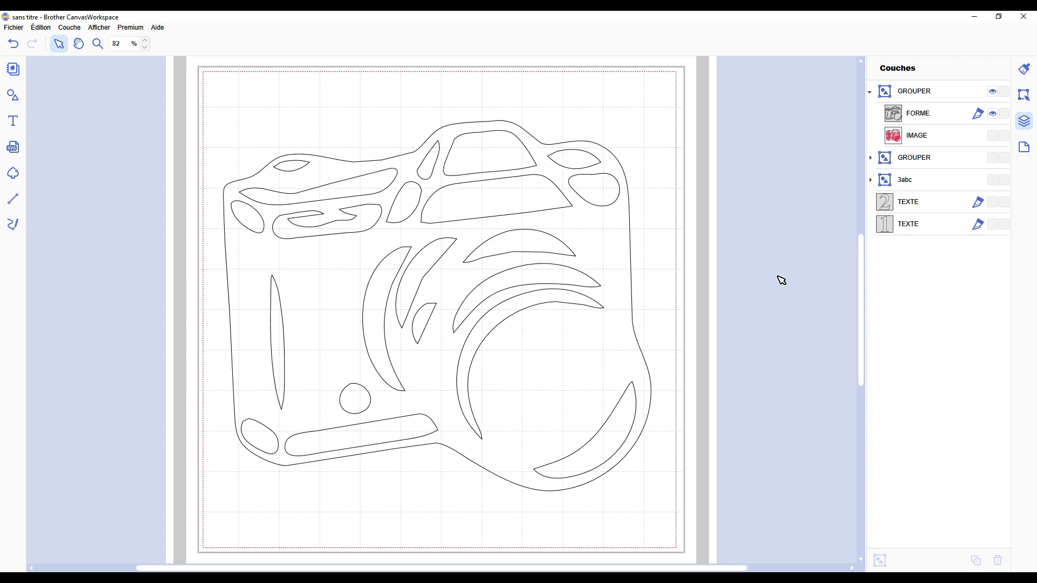
key(ctrl+z)
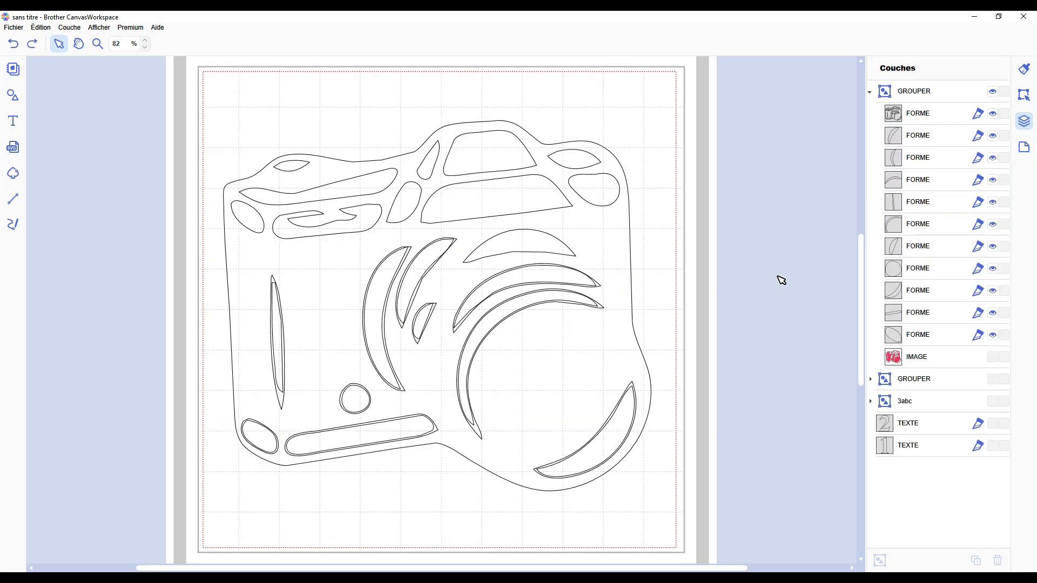
click(31, 49)
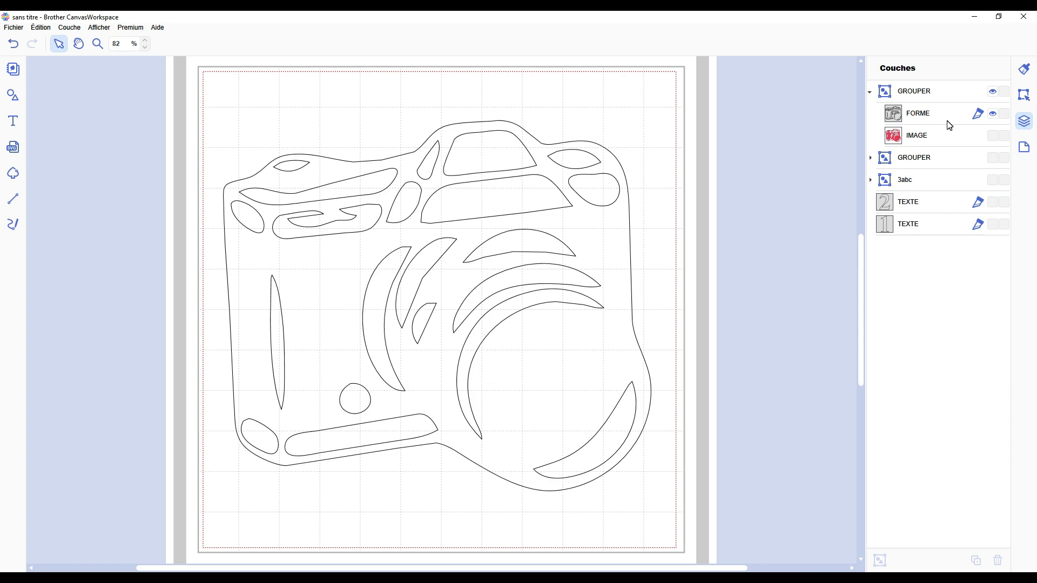
Step: Undo back to the three crown designs and select the top crown's outer outline
key(ctrl+z)
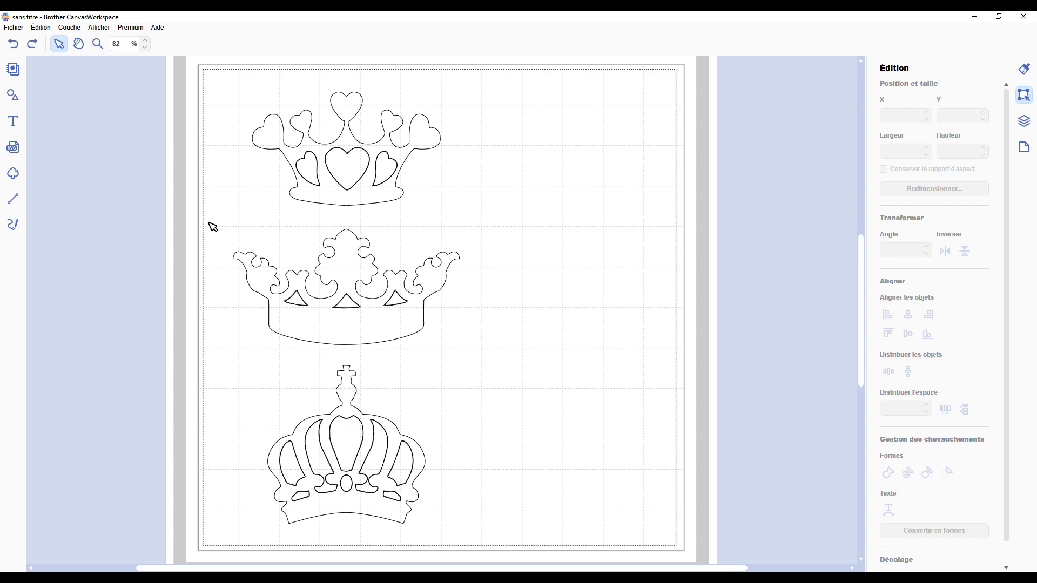
click(391, 140)
click(356, 139)
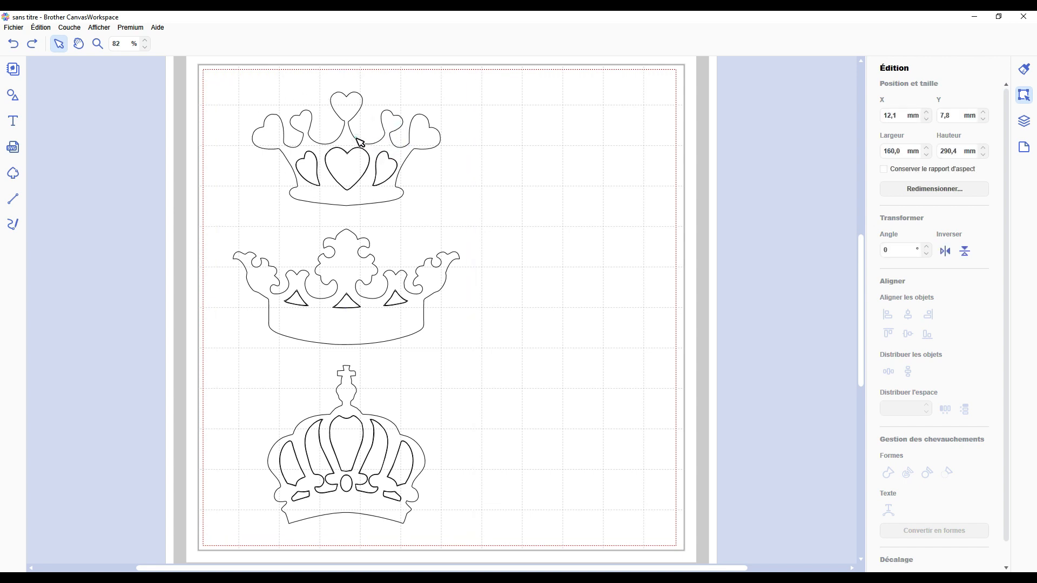
click(348, 141)
double_click(349, 141)
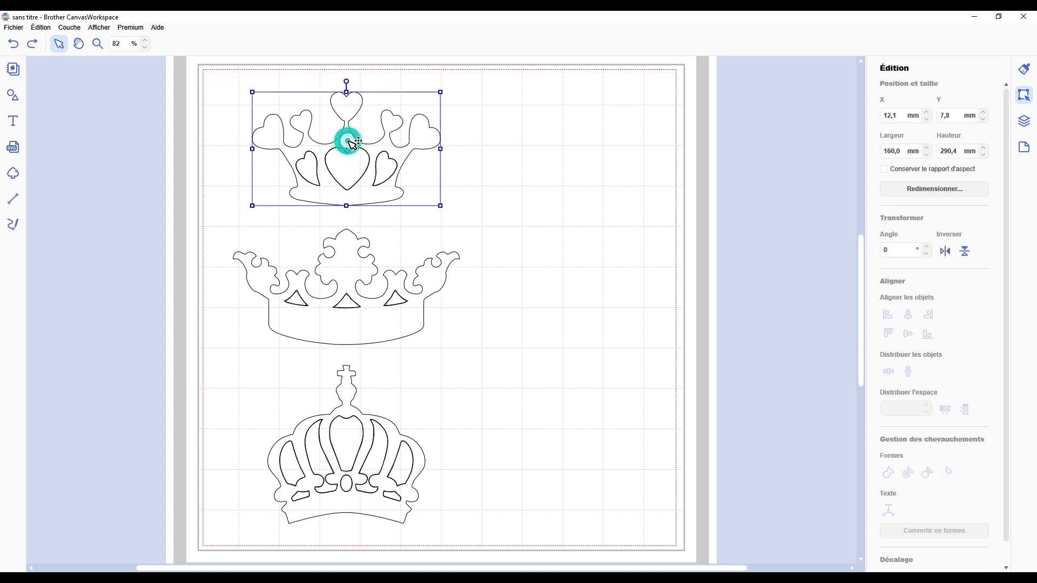
Step: Select the top crown's three heart openings together with the middle crown's three triangular openings
click(312, 168)
shift+click(351, 169)
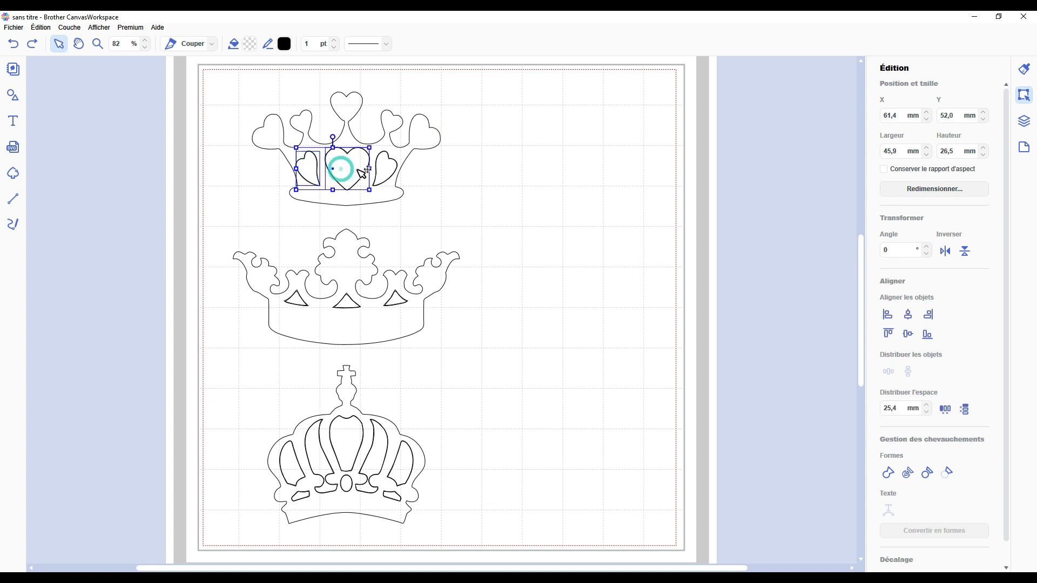
shift+click(385, 167)
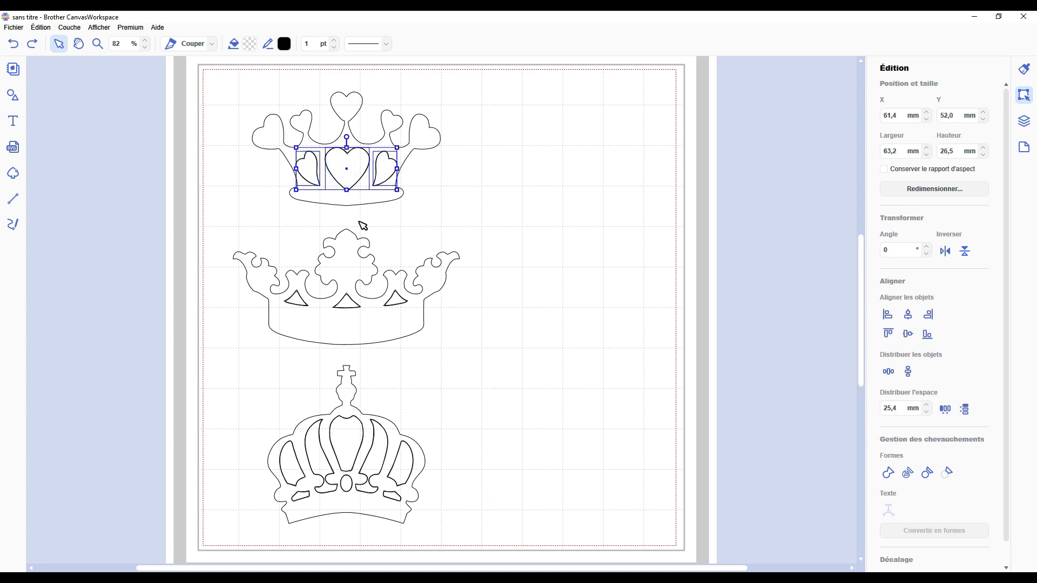
shift+click(296, 298)
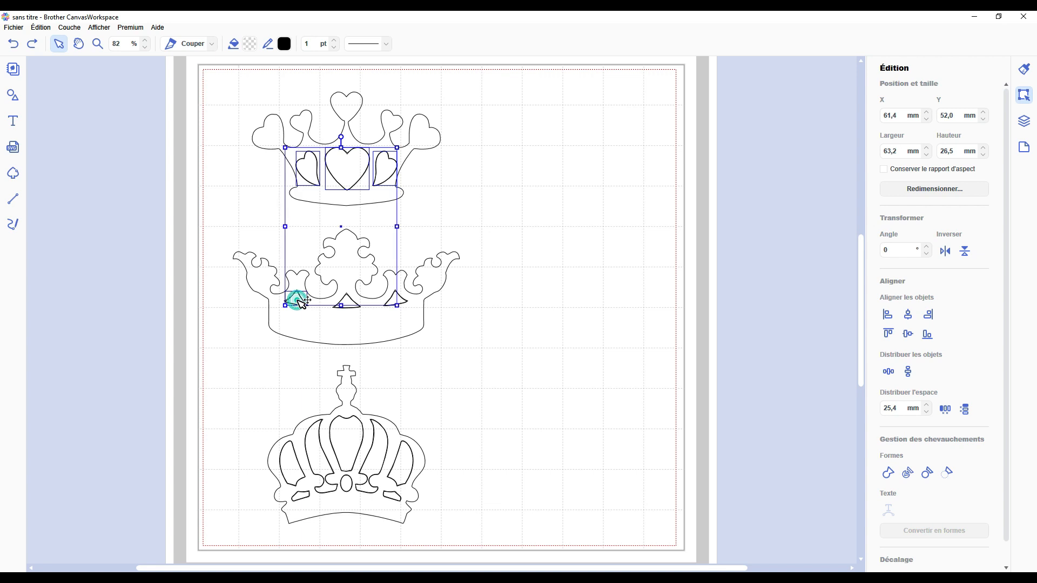
shift+click(347, 300)
shift+click(395, 299)
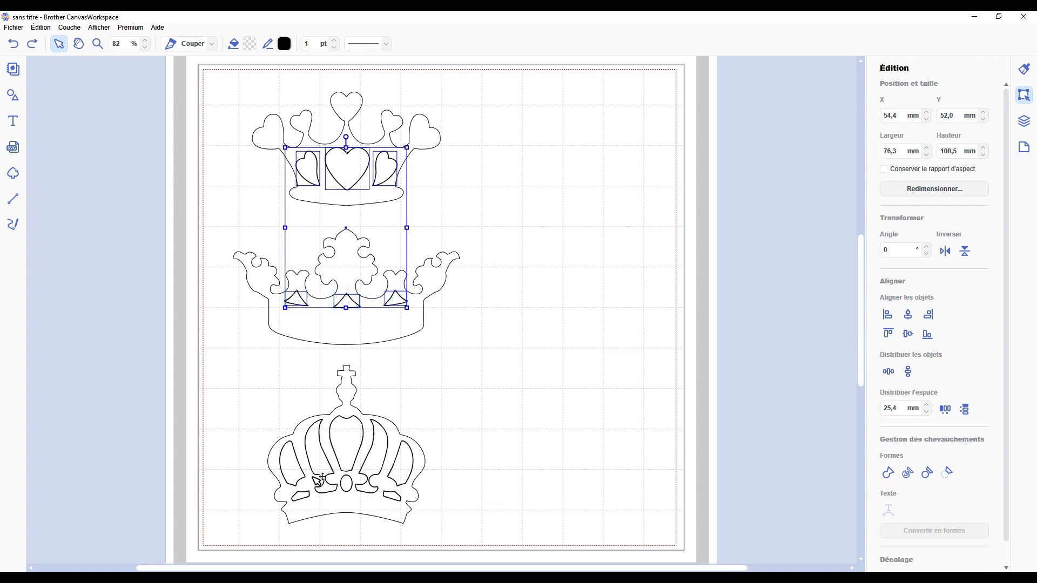
Step: Add the bottom crown's inner openings to the selection and try to delete all the selected shapes
shift+click(295, 469)
shift+click(298, 495)
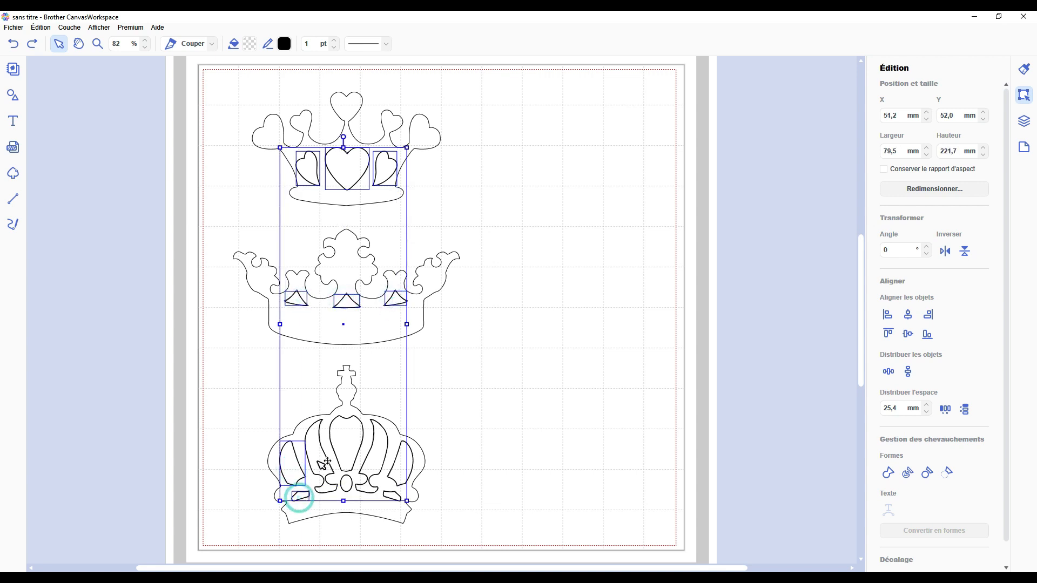
shift+click(318, 460)
shift+click(344, 440)
shift+click(346, 483)
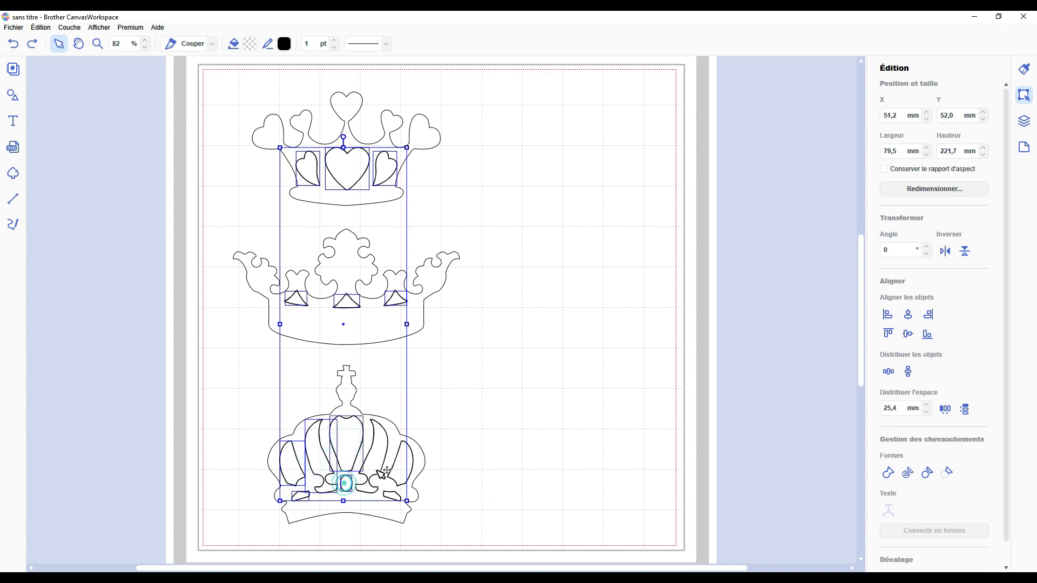
shift+click(400, 464)
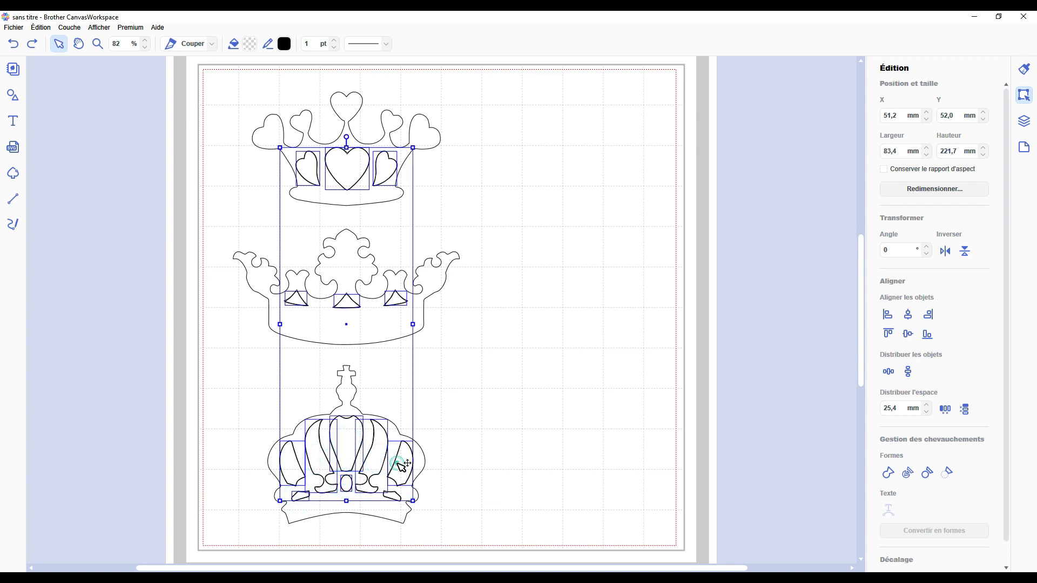
shift+click(393, 495)
key(Delete)
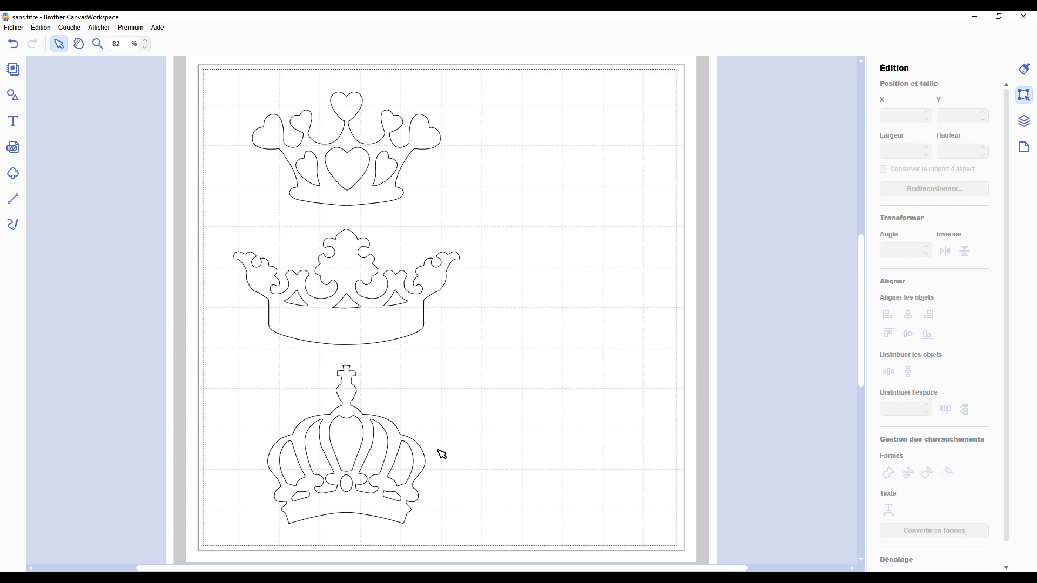
Step: Delete the duplicate contour of the left heart opening inside the top crown
click(311, 165)
click(311, 165)
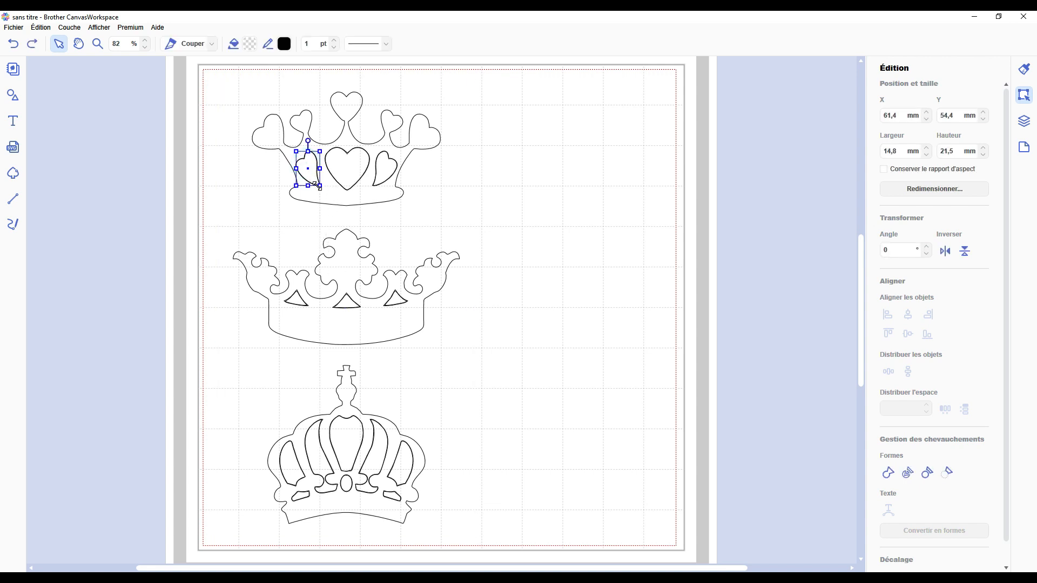
right_click(312, 170)
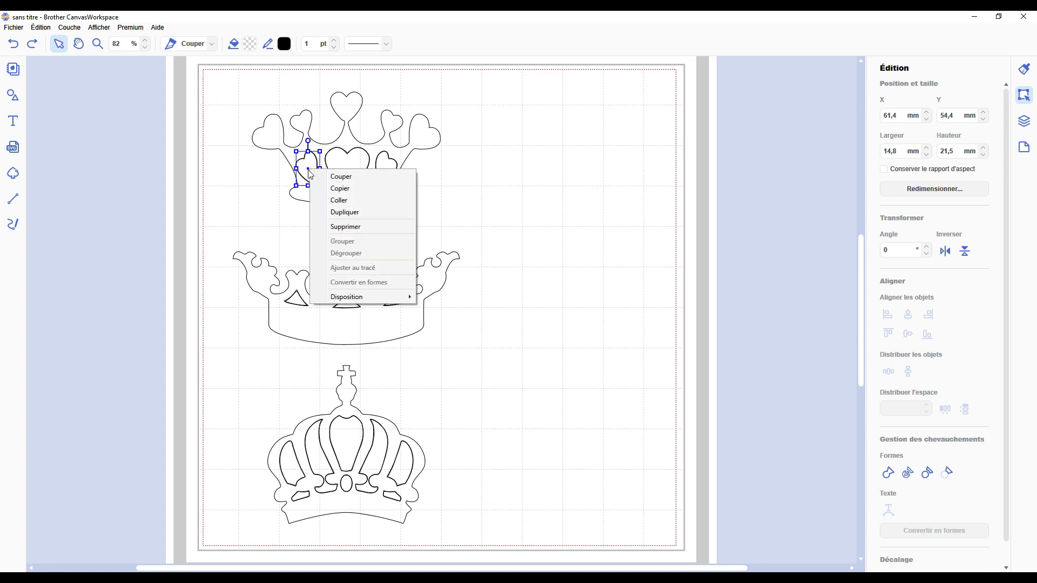
click(348, 227)
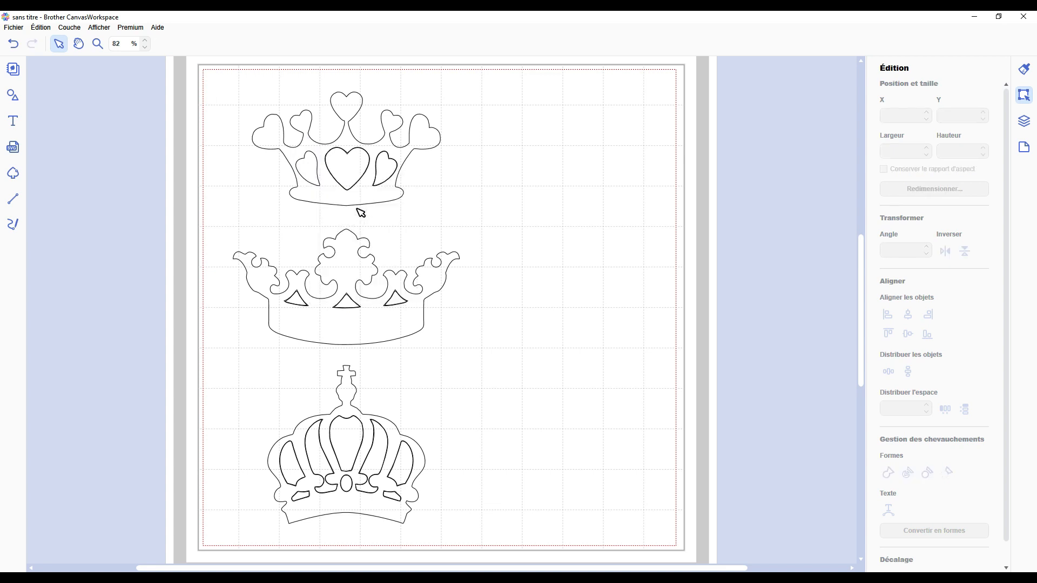
Step: Delete the duplicate contours of the top crown's central and right heart openings
click(357, 170)
right_click(356, 170)
click(356, 170)
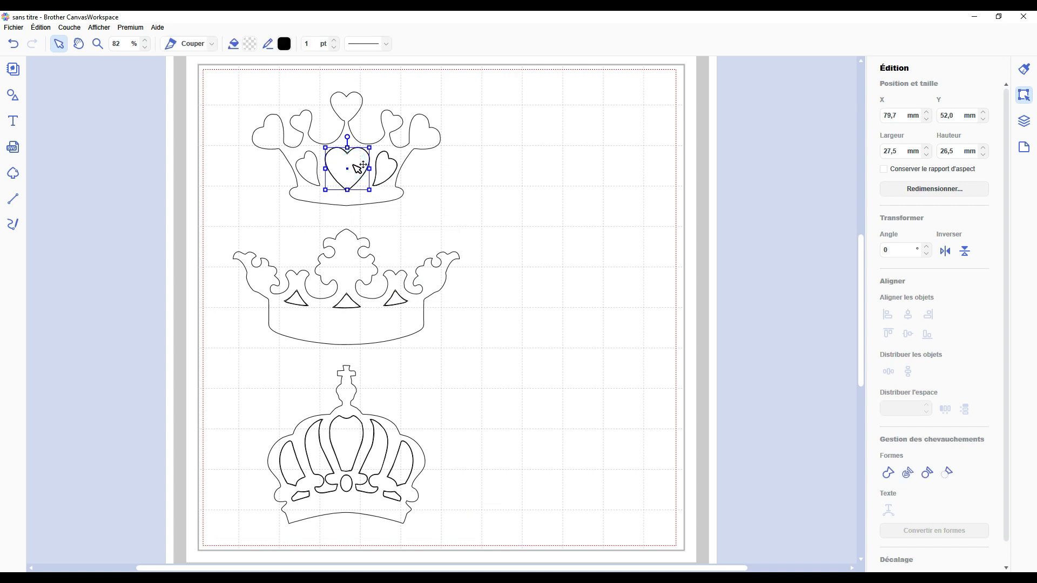
right_click(354, 169)
click(381, 222)
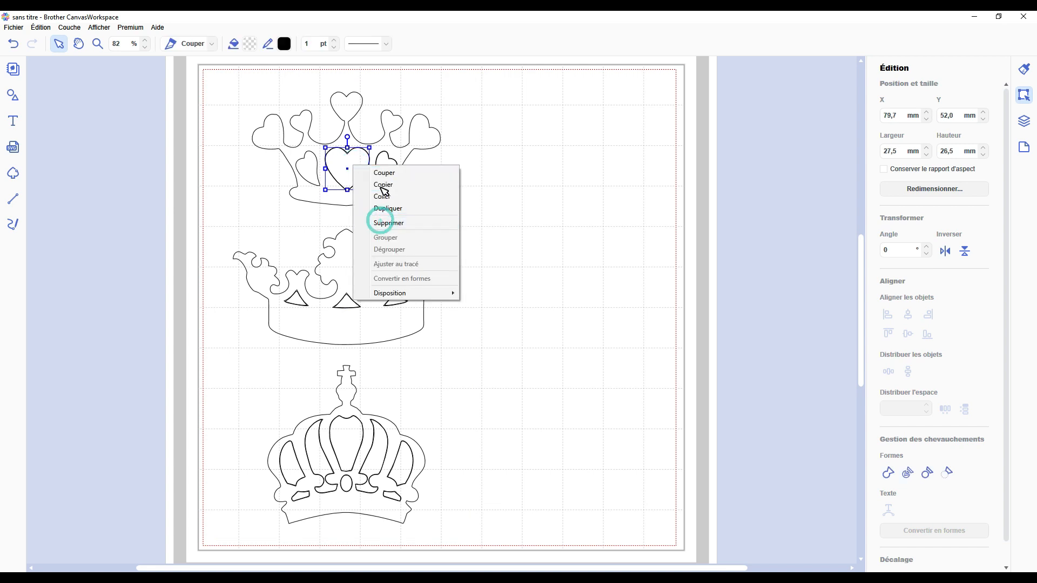
click(384, 177)
click(385, 175)
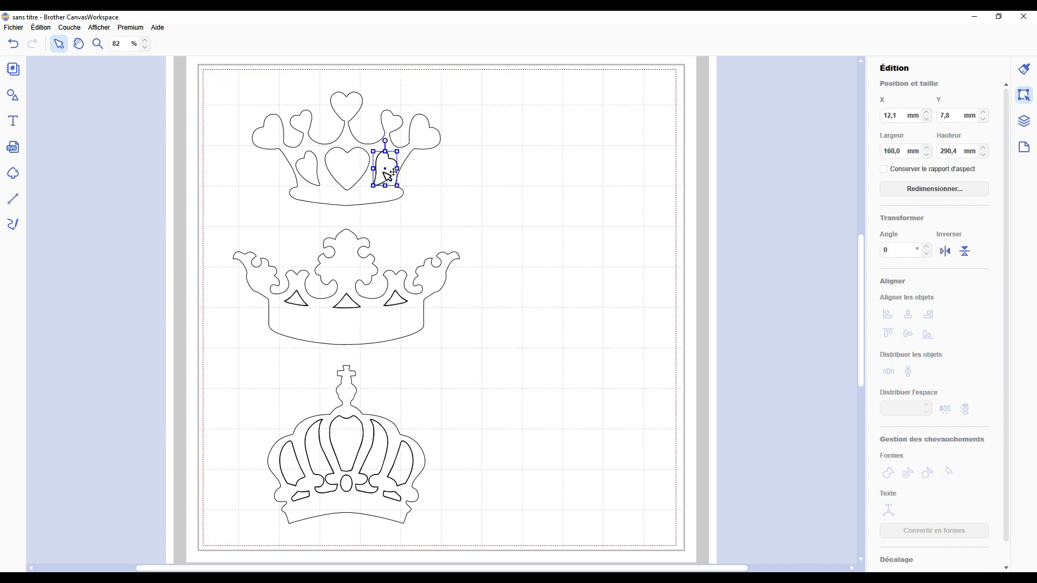
right_click(385, 173)
click(405, 231)
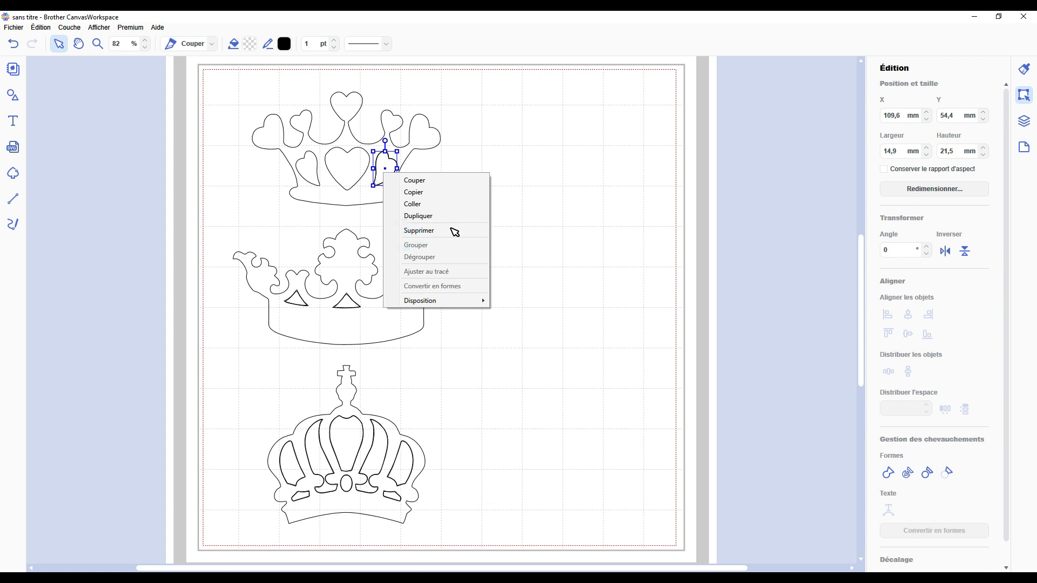
Step: Delete the single-contour FORME layers that duplicate the middle crown's triangular openings, working from the layer list
click(1024, 121)
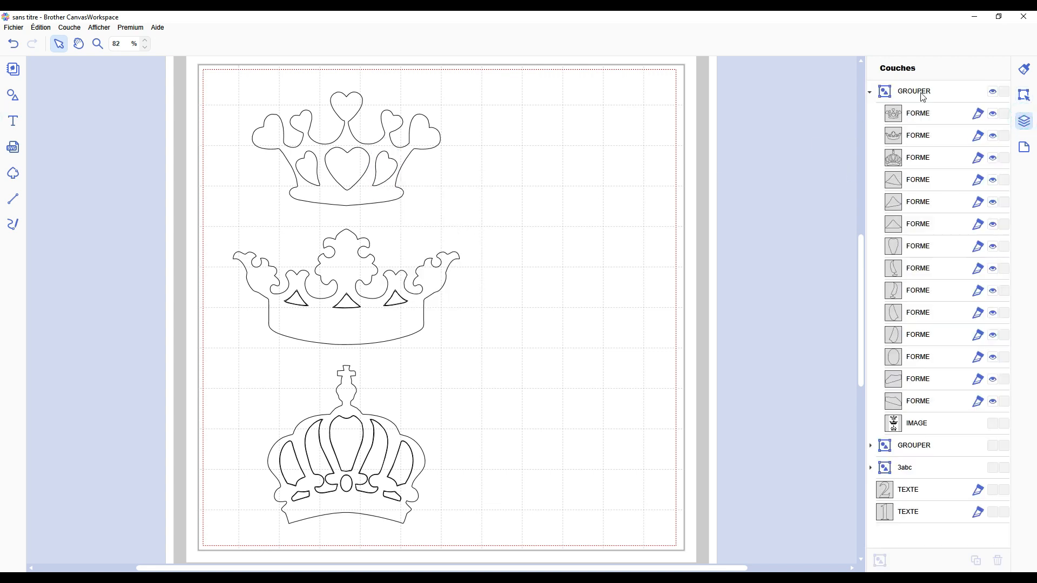
right_click(921, 186)
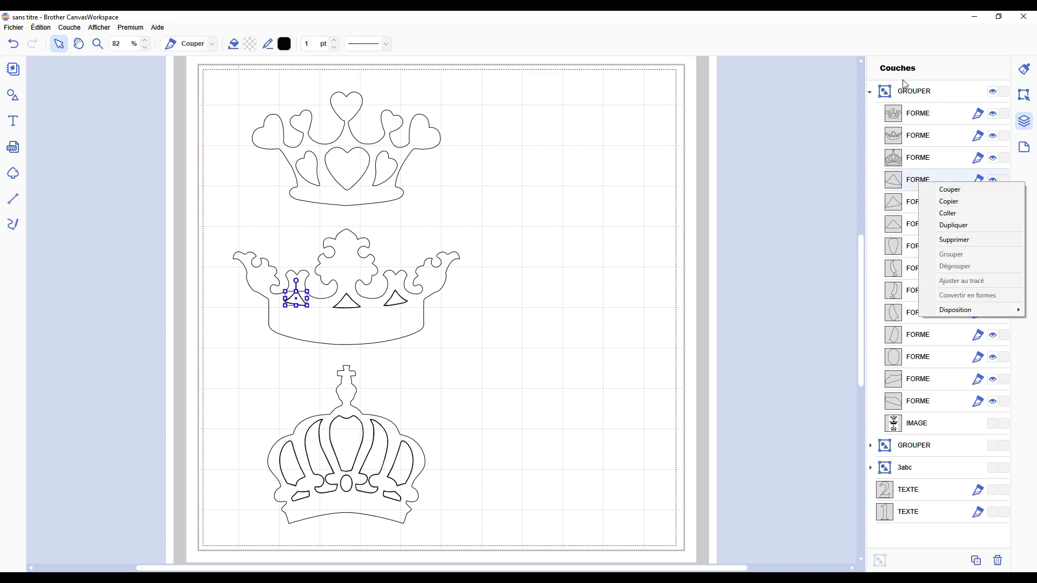
click(954, 239)
right_click(927, 185)
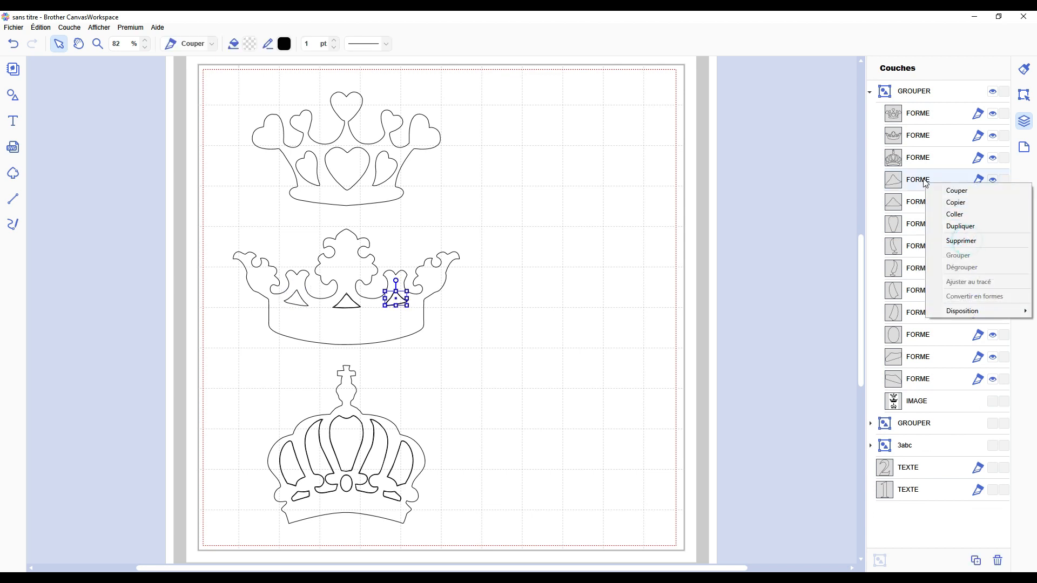
click(965, 240)
Step: Delete the remaining single-contour FORME layers of the bottom crown, down to the two small openings near its base
right_click(922, 184)
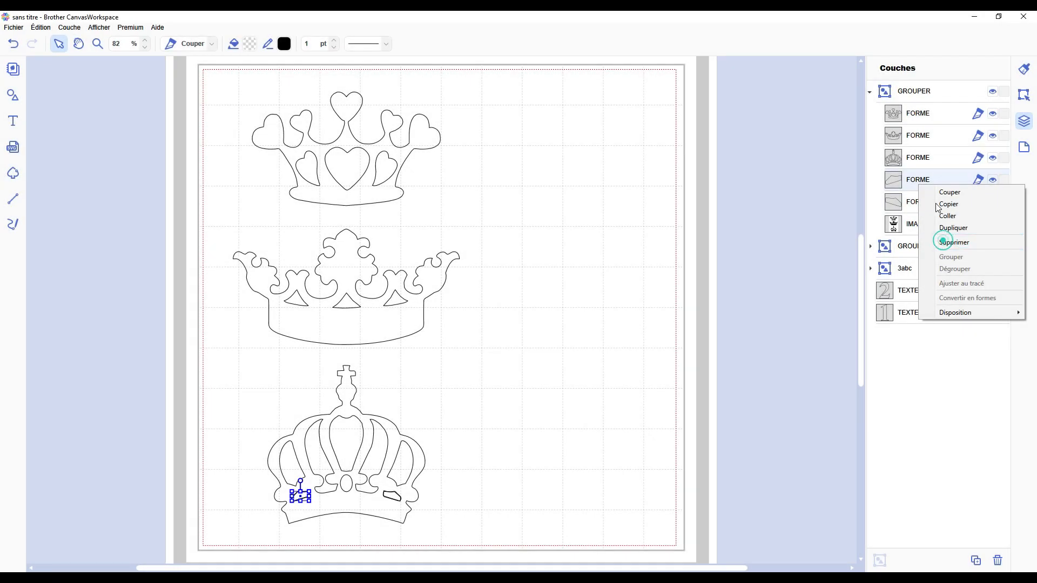
click(951, 240)
right_click(923, 184)
click(957, 241)
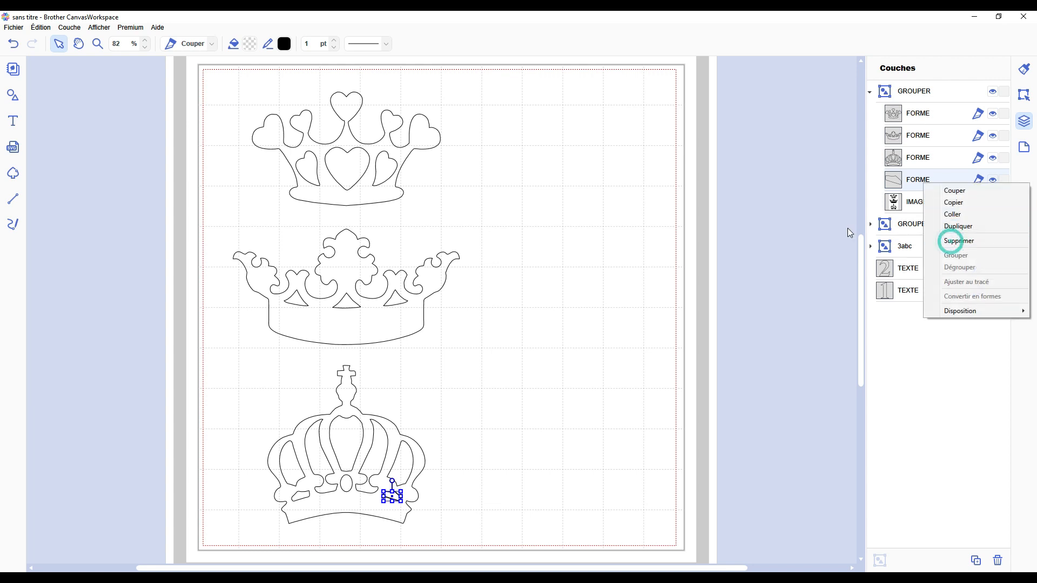
click(821, 225)
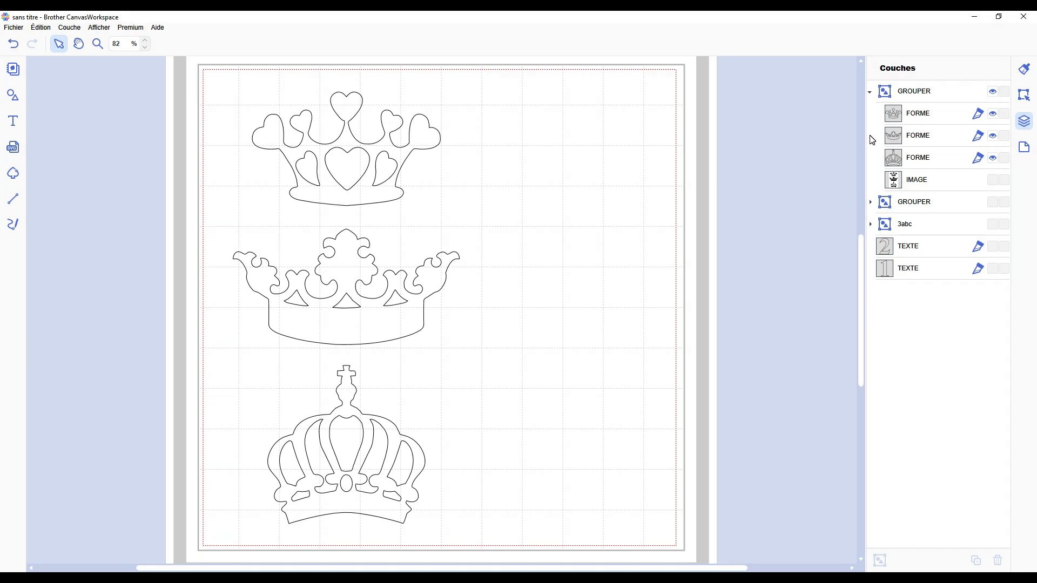
Step: Select the top crown's FORME layer in the layer list
click(933, 115)
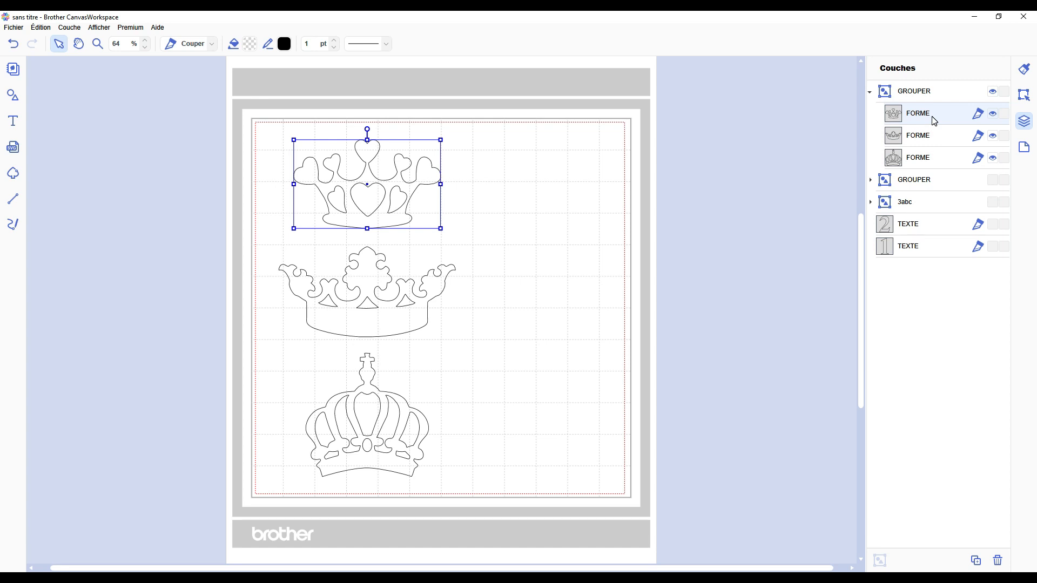